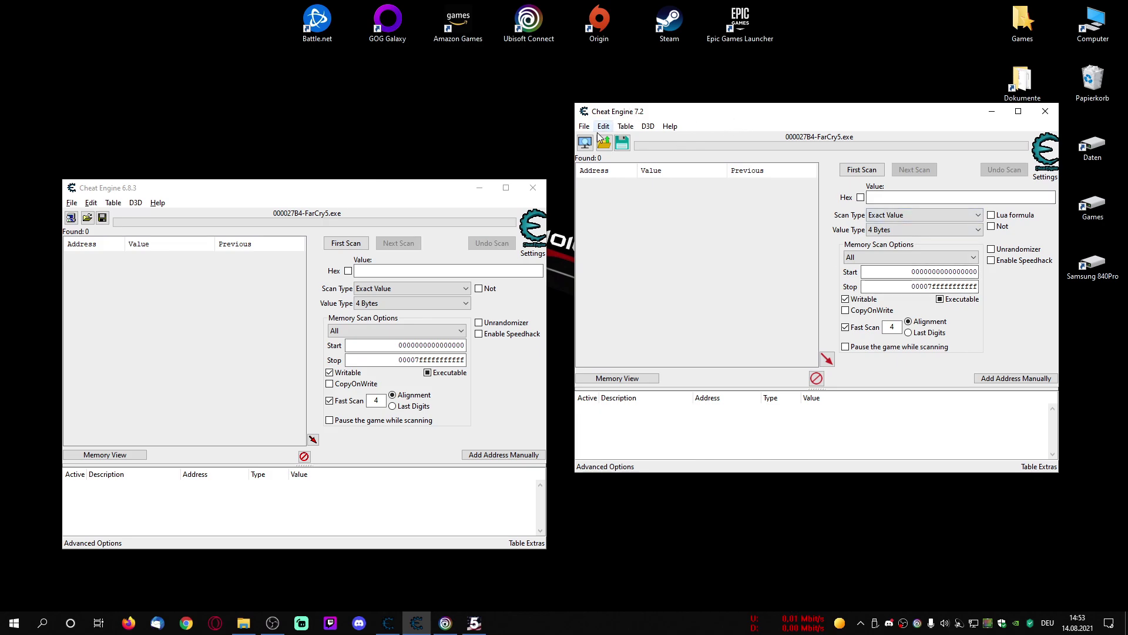
- View the version information of Cheat Engine 7.2 and check for a newer version
{"action": "left_click", "coordinate": [666, 127]}
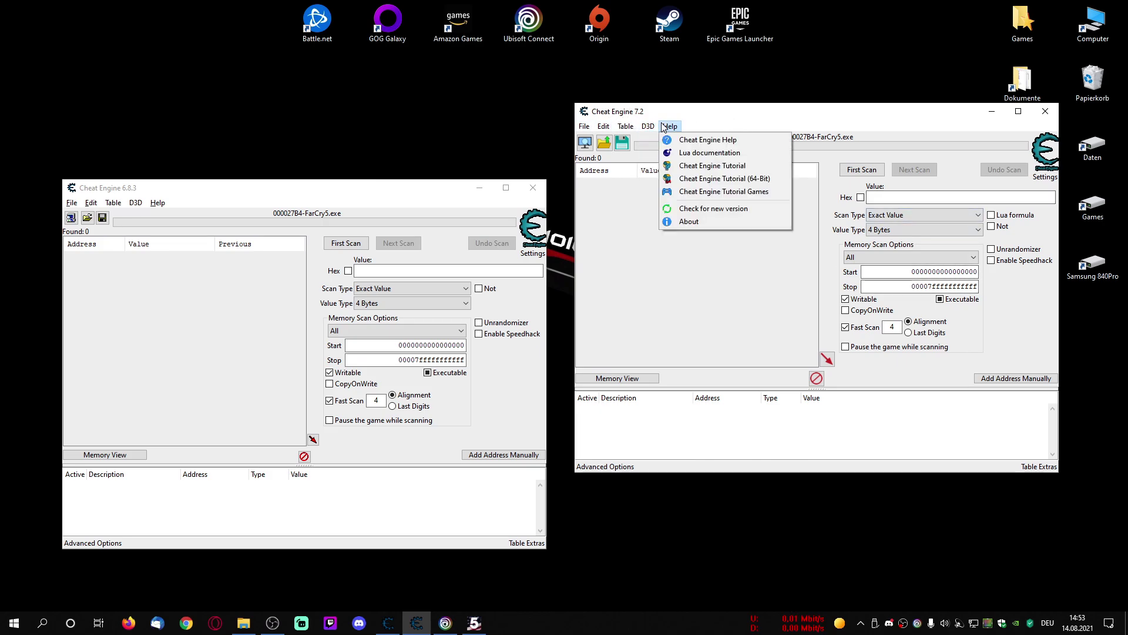
{"action": "left_click", "coordinate": [688, 221]}
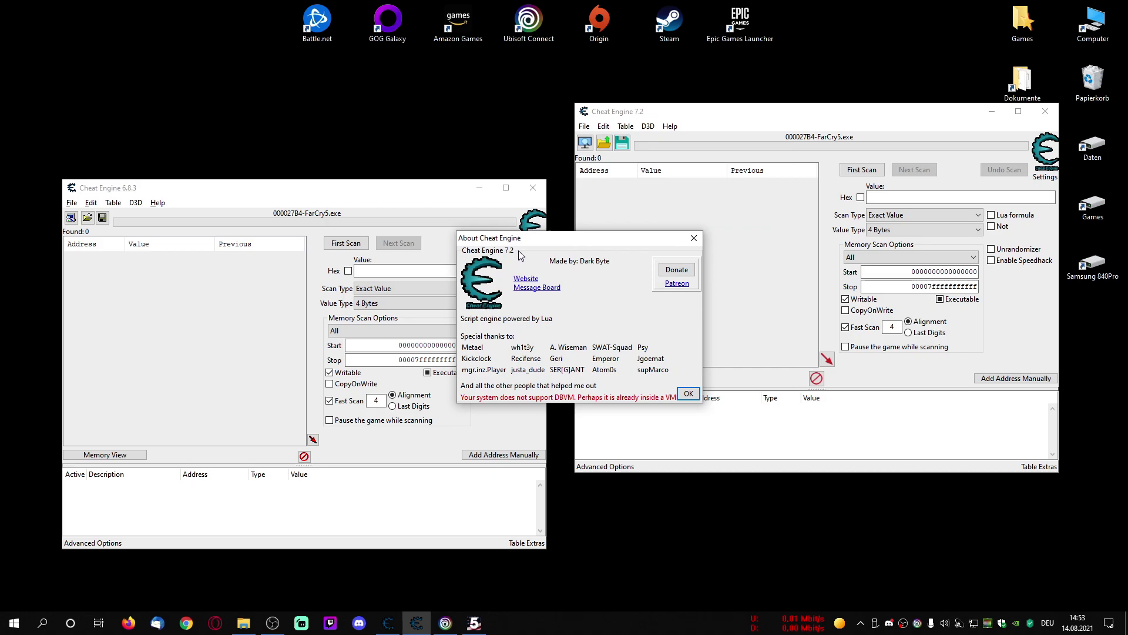
{"action": "left_click", "coordinate": [689, 393]}
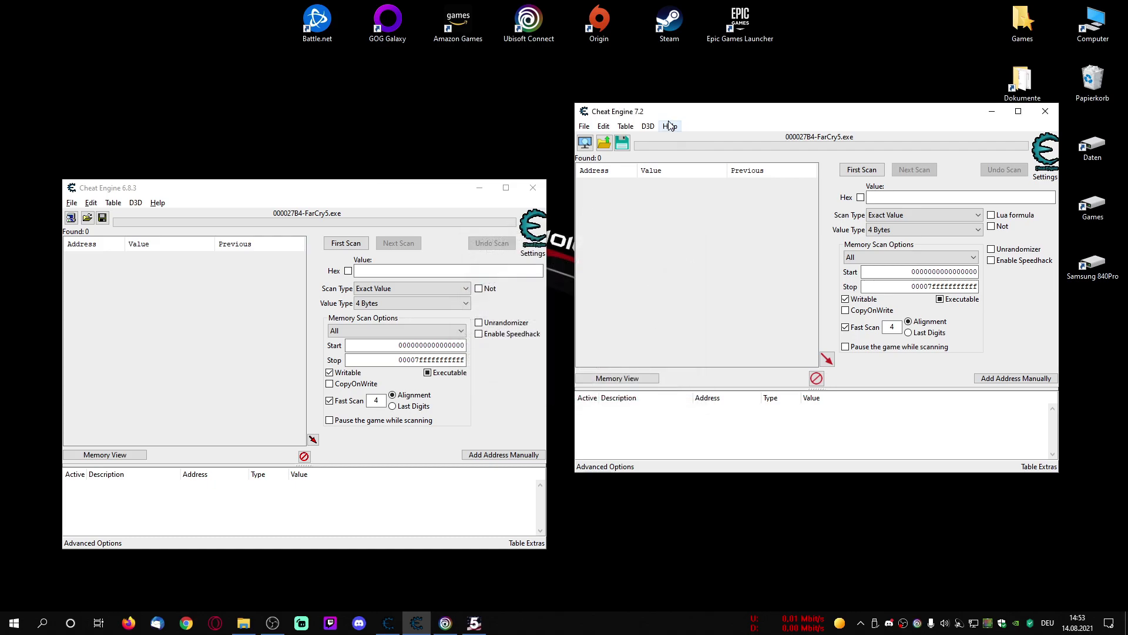
{"action": "left_click", "coordinate": [670, 126]}
{"action": "left_click", "coordinate": [697, 209]}
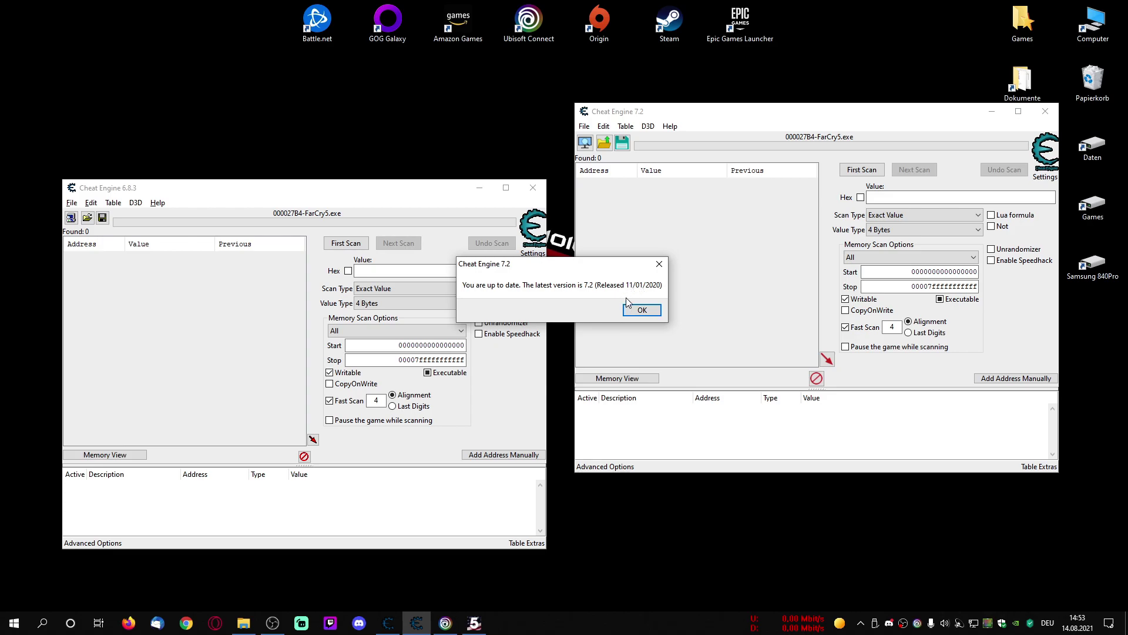
{"action": "left_click", "coordinate": [653, 316]}
- Empty the Papierkorb, permanently deleting its contents
{"action": "left_click_drag", "start_coordinate": [662, 119], "coordinate": [657, 135]}
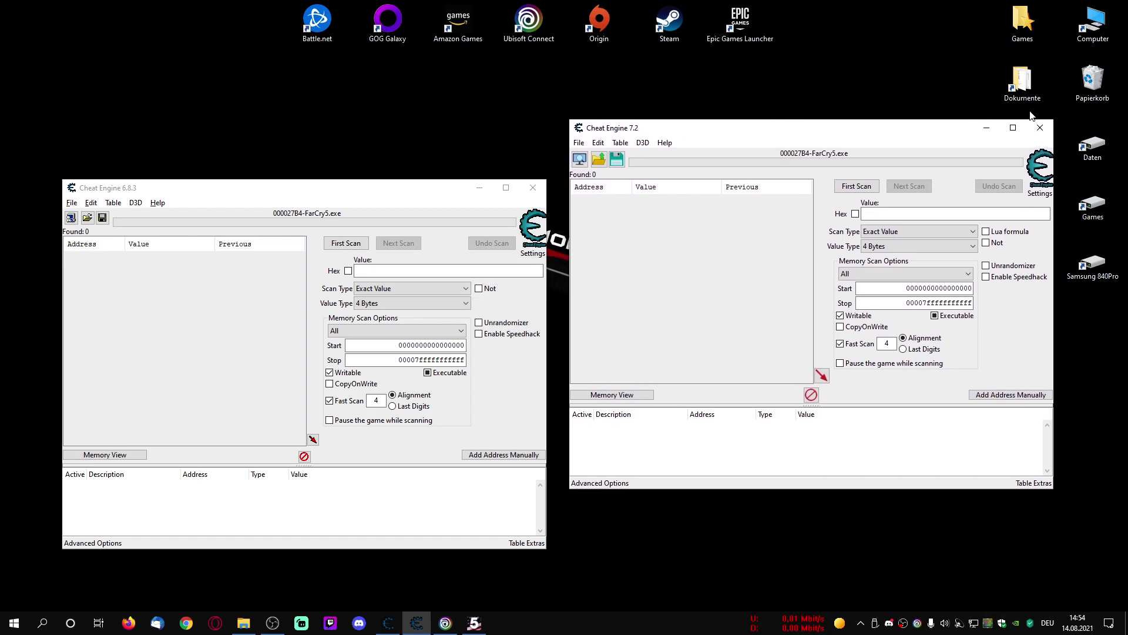
{"action": "right_click", "coordinate": [1094, 81]}
{"action": "left_click", "coordinate": [1040, 104]}
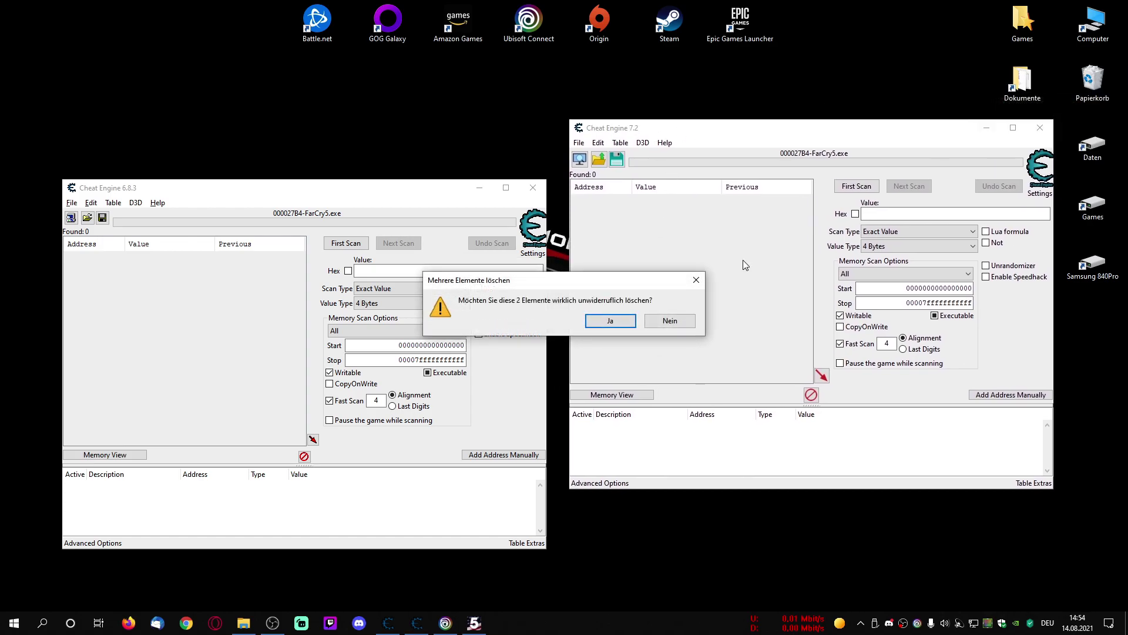
{"action": "left_click", "coordinate": [630, 321]}
- Arrange the Cheat Engine 6.8.3 and 7.2 windows side by side at about the same height
{"action": "left_click_drag", "start_coordinate": [687, 127], "coordinate": [703, 143]}
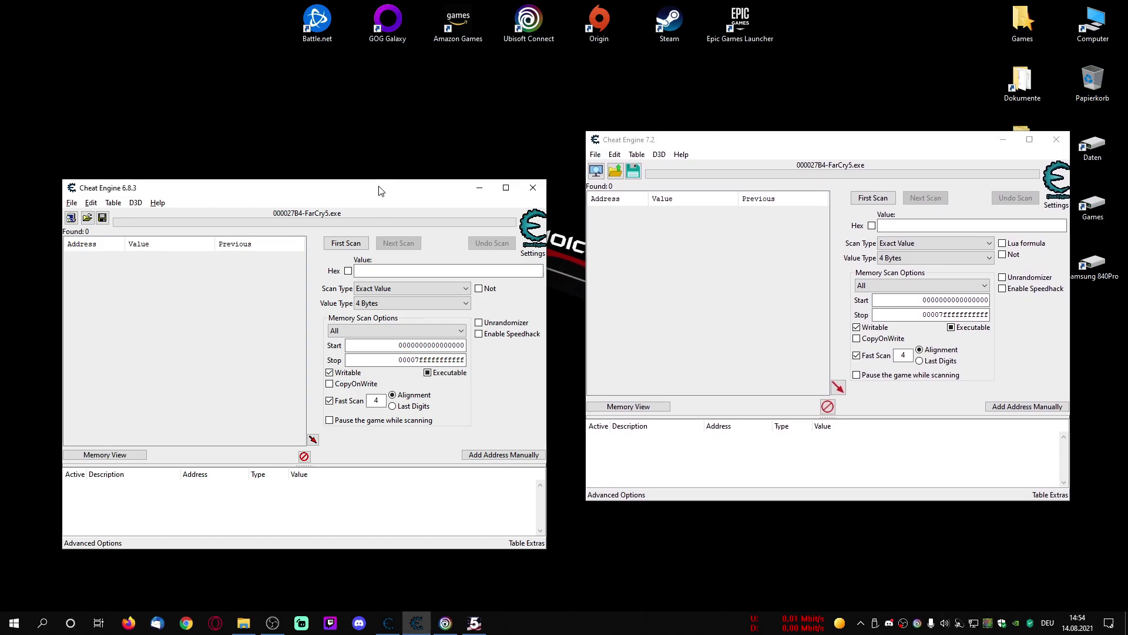
{"action": "left_click_drag", "start_coordinate": [379, 191], "coordinate": [387, 189]}
{"action": "mouse_move", "coordinate": [827, 147]}
{"action": "left_mouse_down"}
{"action": "mouse_move", "coordinate": [806, 164]}
{"action": "mouse_move", "coordinate": [821, 154]}
{"action": "left_mouse_up"}
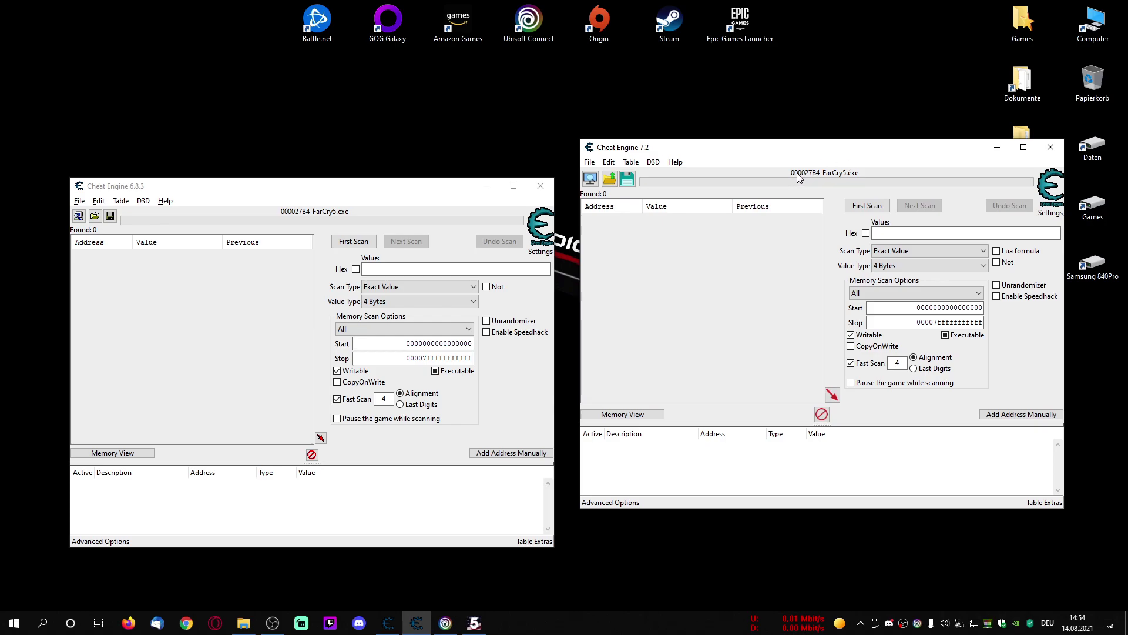
{"action": "left_click_drag", "start_coordinate": [315, 186], "coordinate": [320, 150]}
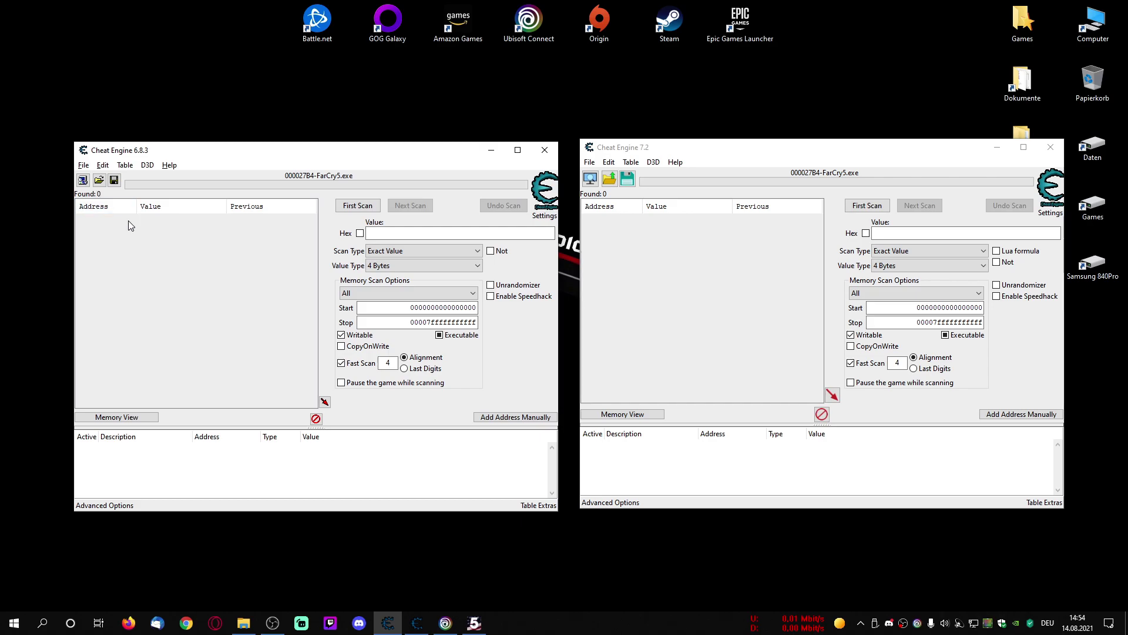
- Attach both Cheat Engine 6.8.3 and Cheat Engine 7.2 to the running FarCry®5 process
{"action": "left_click", "coordinate": [82, 180]}
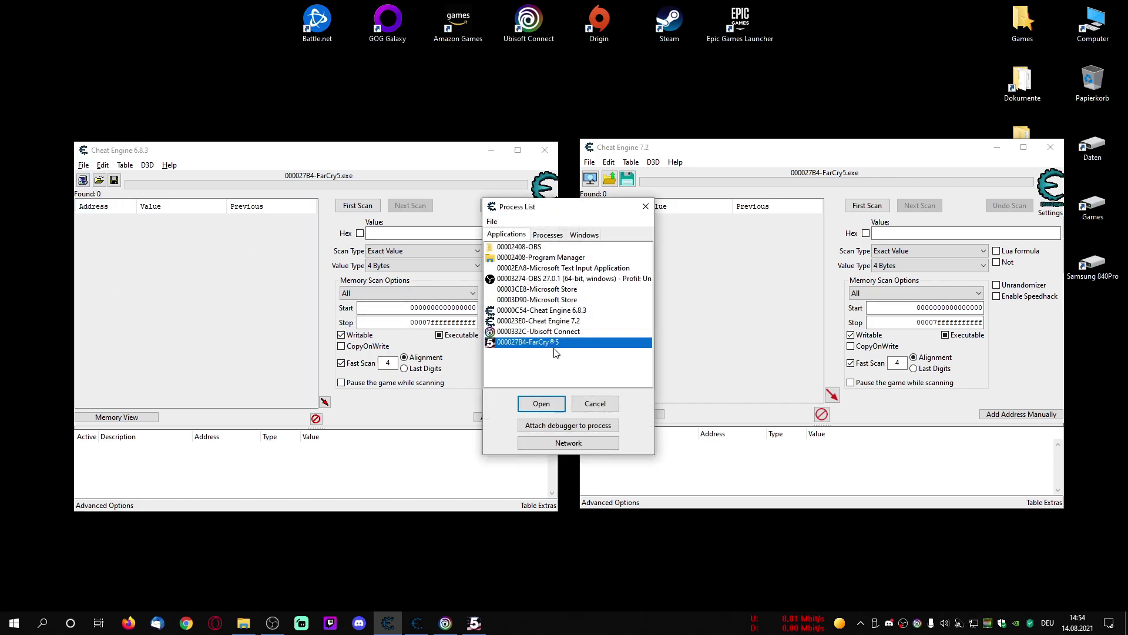
{"action": "left_click", "coordinate": [535, 403]}
{"action": "left_click", "coordinate": [590, 177]}
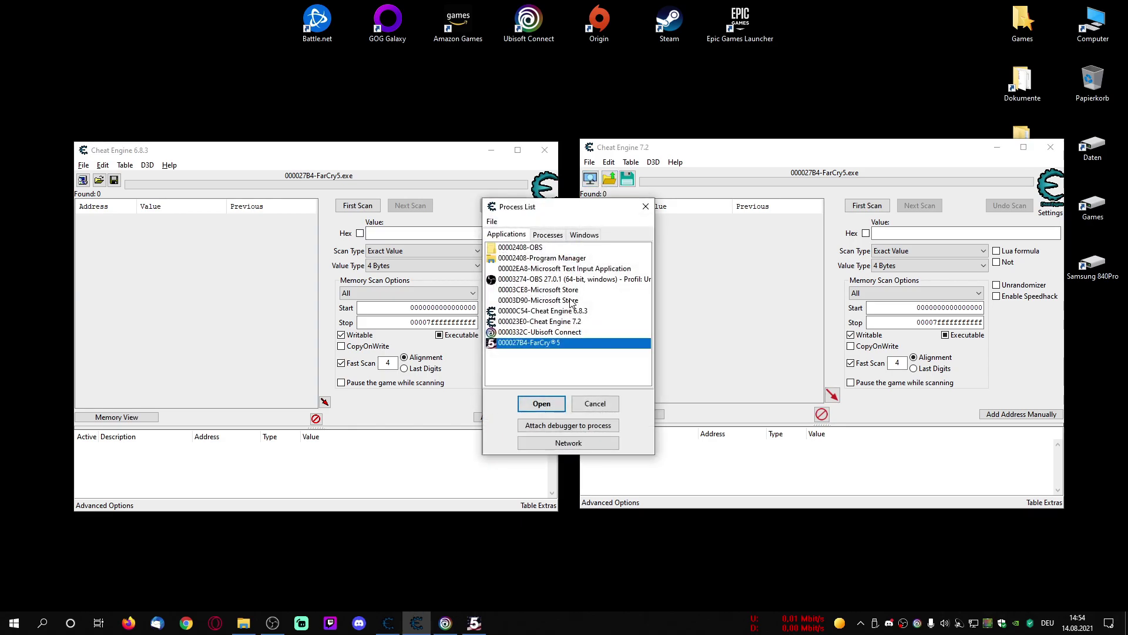
{"action": "left_click", "coordinate": [529, 404]}
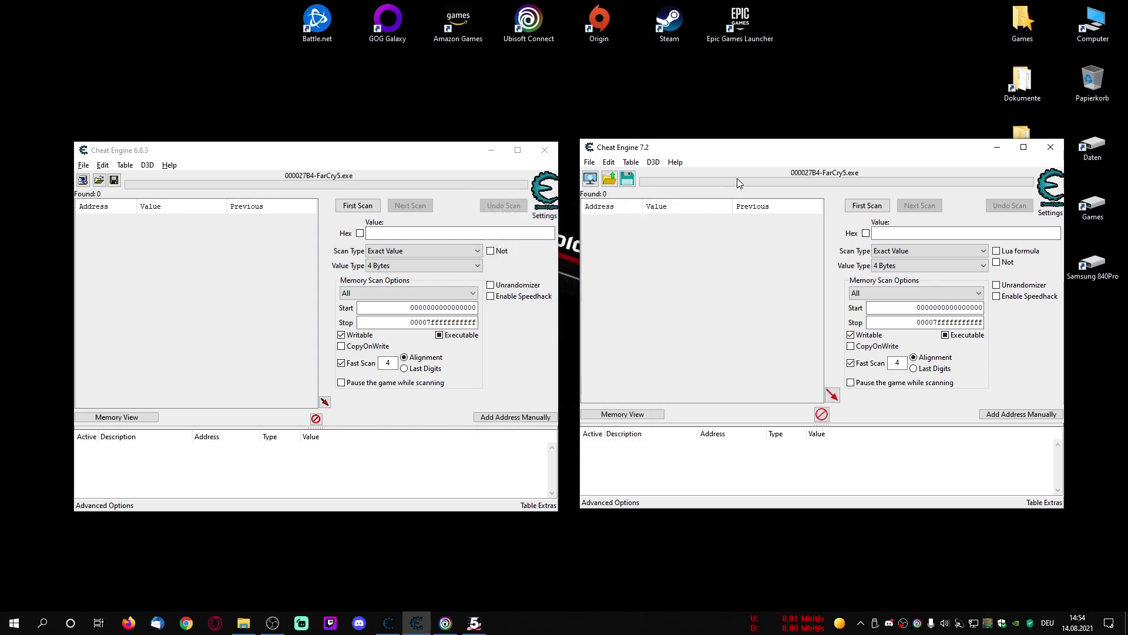
{"action": "left_click_drag", "start_coordinate": [726, 154], "coordinate": [733, 152]}
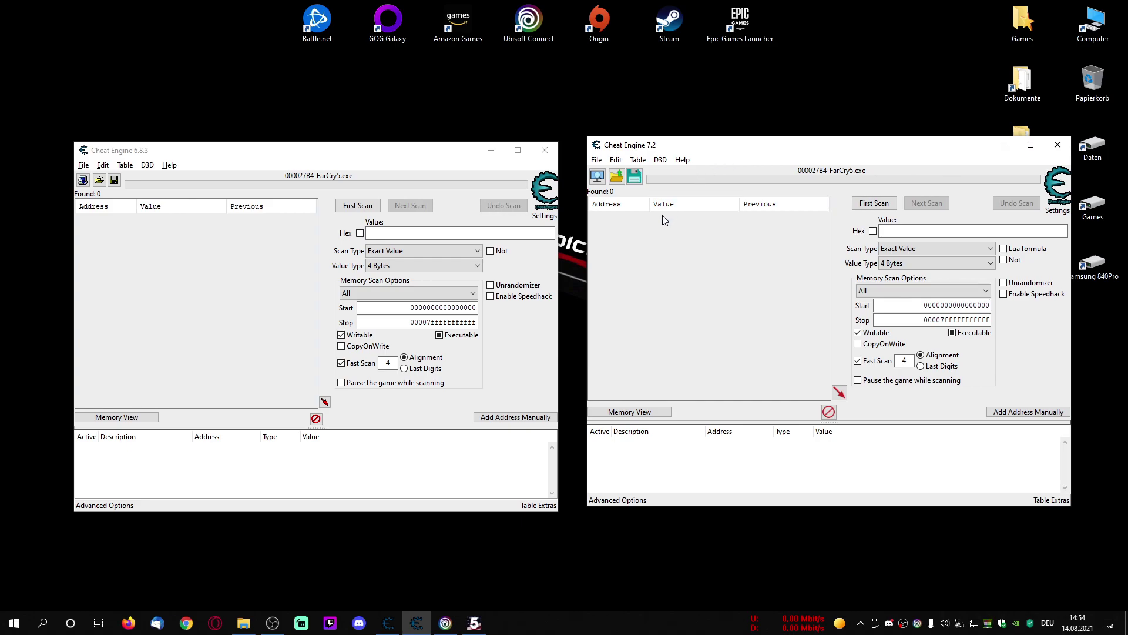
- Switch to Far Cry 5, view the Karte screen and return to the game world
{"action": "left_click", "coordinate": [474, 623]}
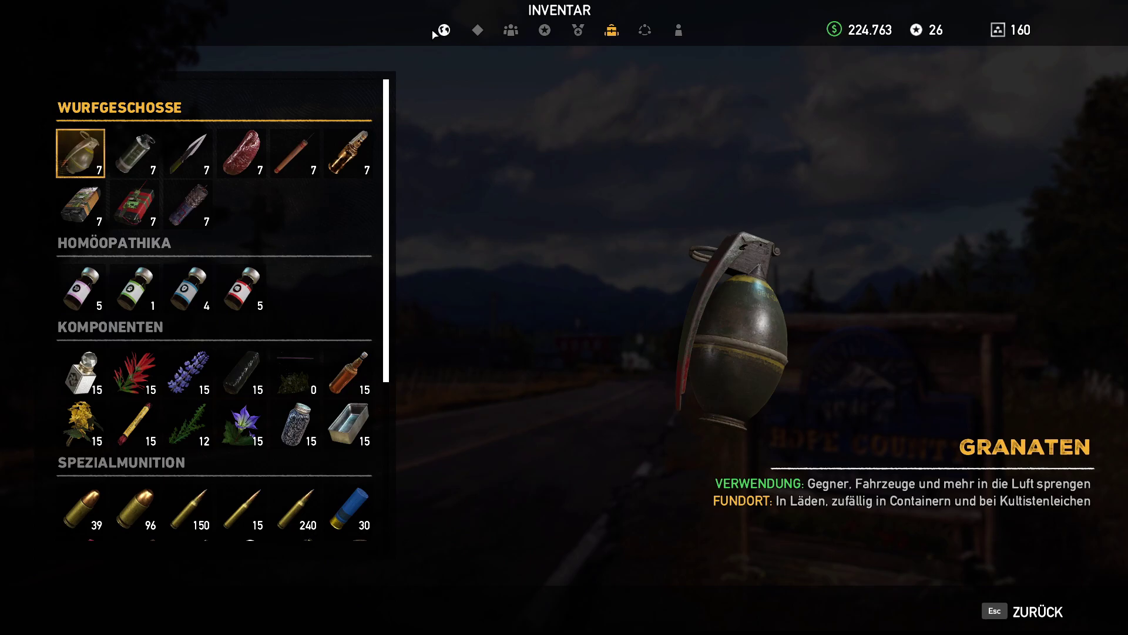
{"action": "left_click", "coordinate": [451, 36]}
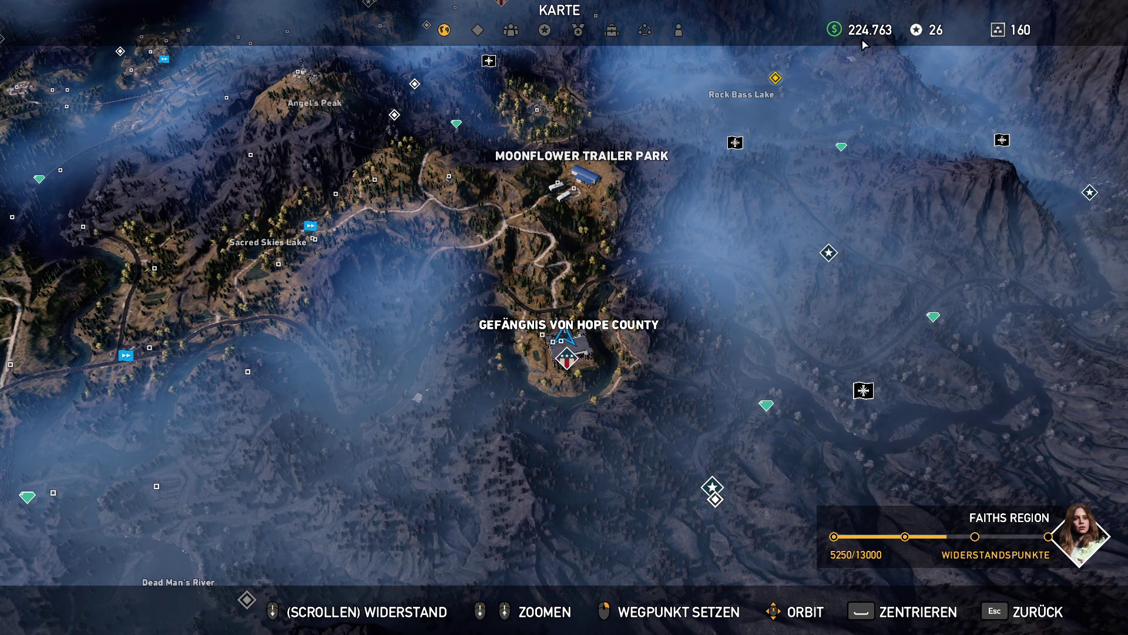
{"action": "key", "text": "Escape"}
- Walk to the merchant behind the flag-covered counter and open the Kaufen/Verkaufen shop
{"action": "key", "text": "w"}
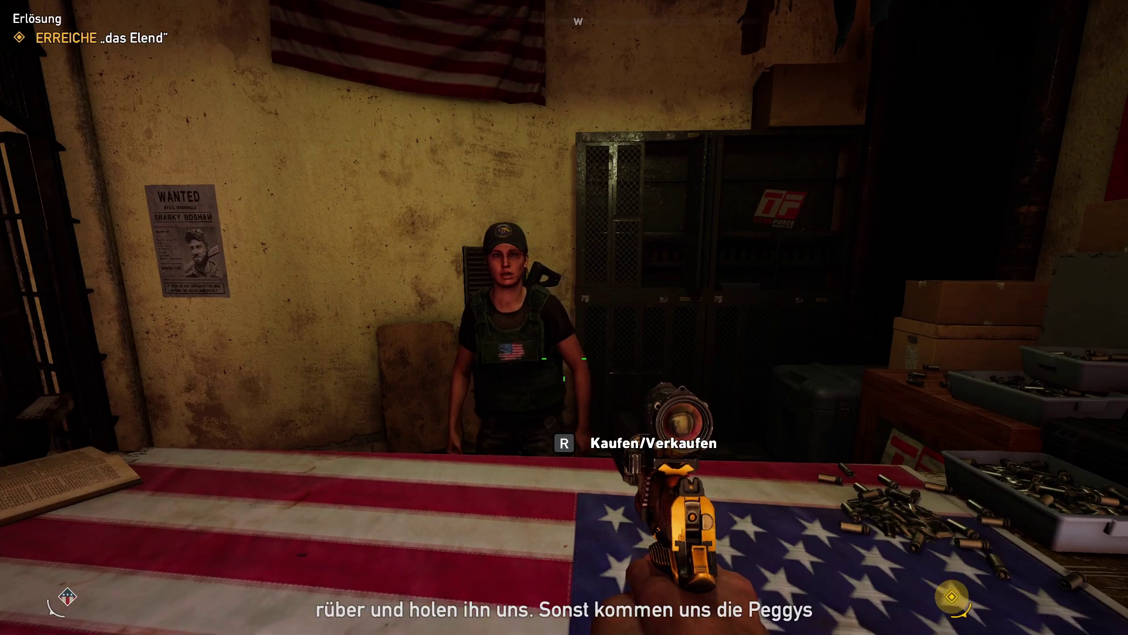
{"action": "key", "text": "s"}
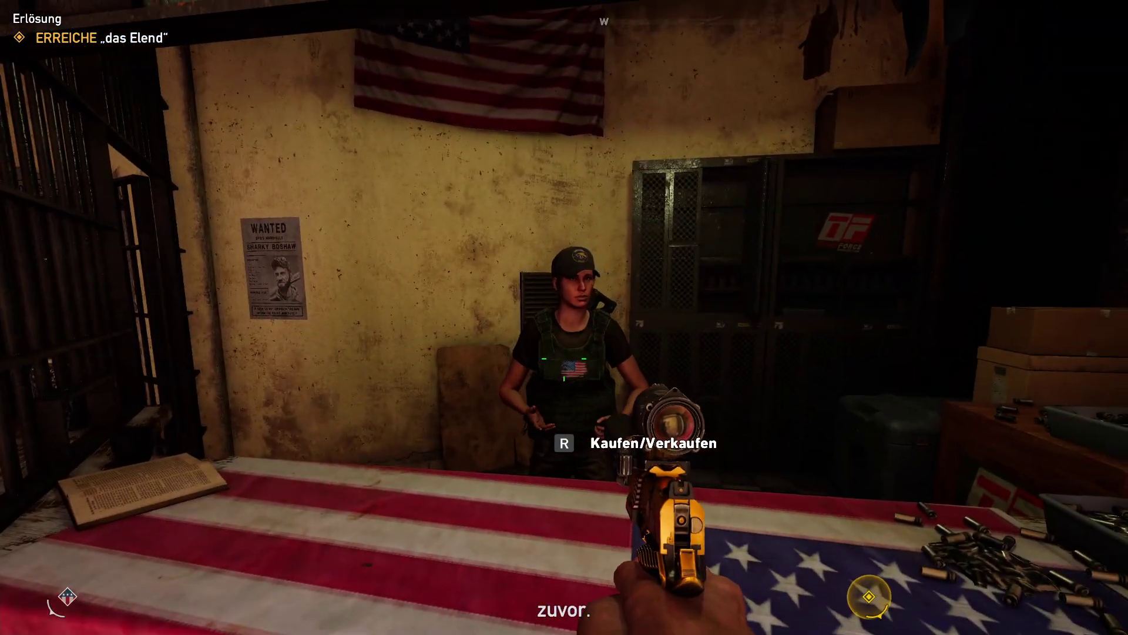
{"action": "key", "text": "a"}
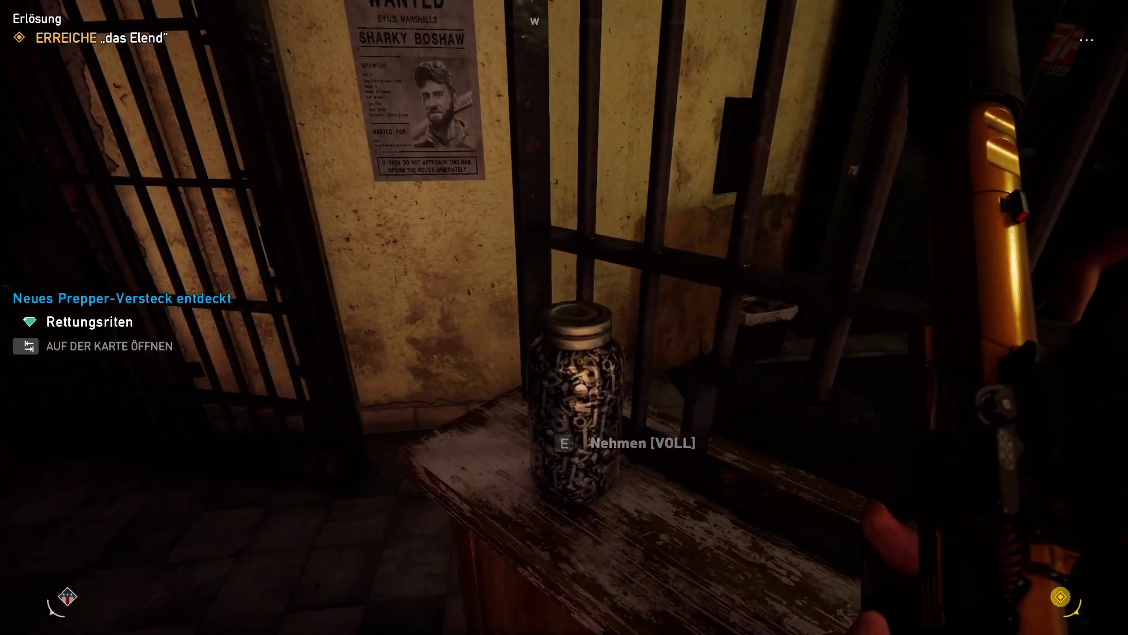
{"action": "key", "text": "d"}
{"action": "key", "text": "r"}
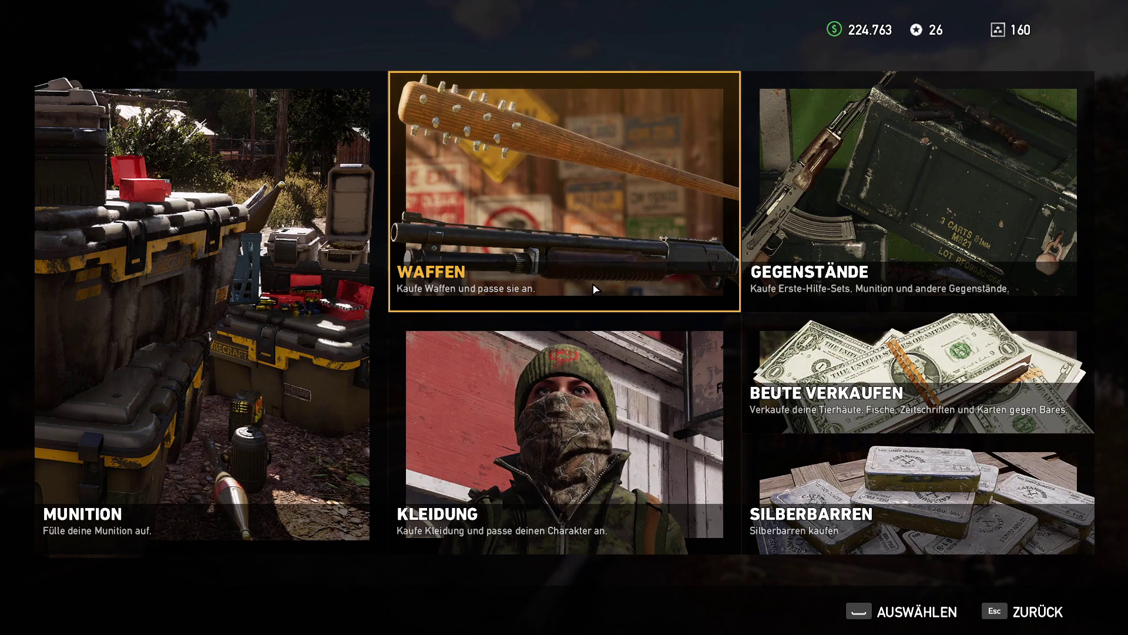
- Check the ammunition refill offer and look through the featured weapons in the shop
{"action": "left_click", "coordinate": [211, 359]}
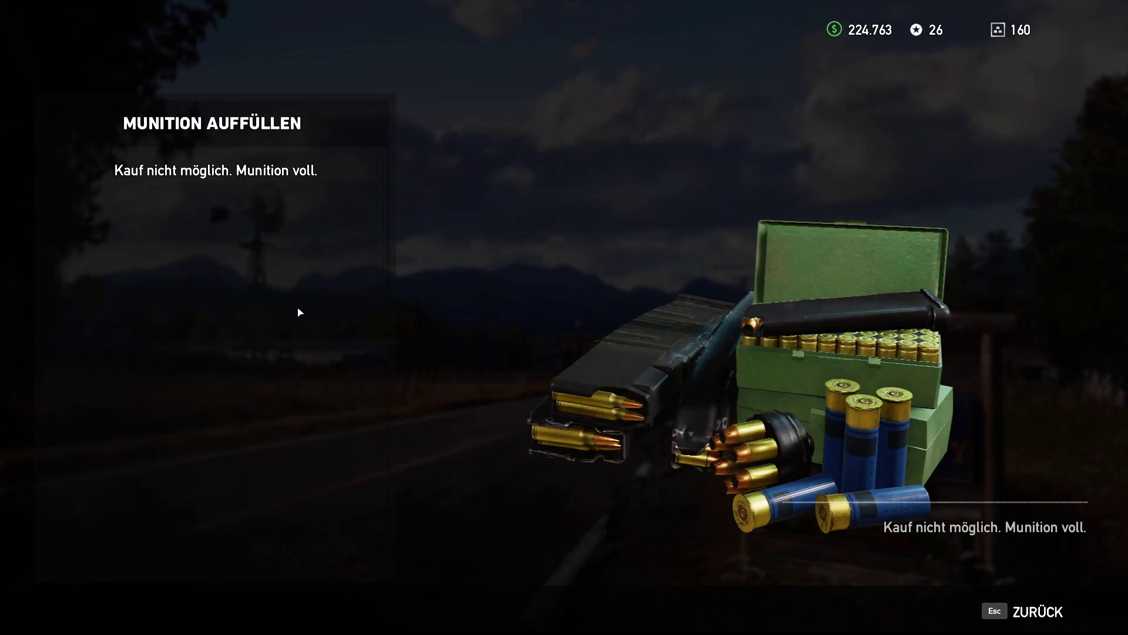
{"action": "key", "text": "Escape"}
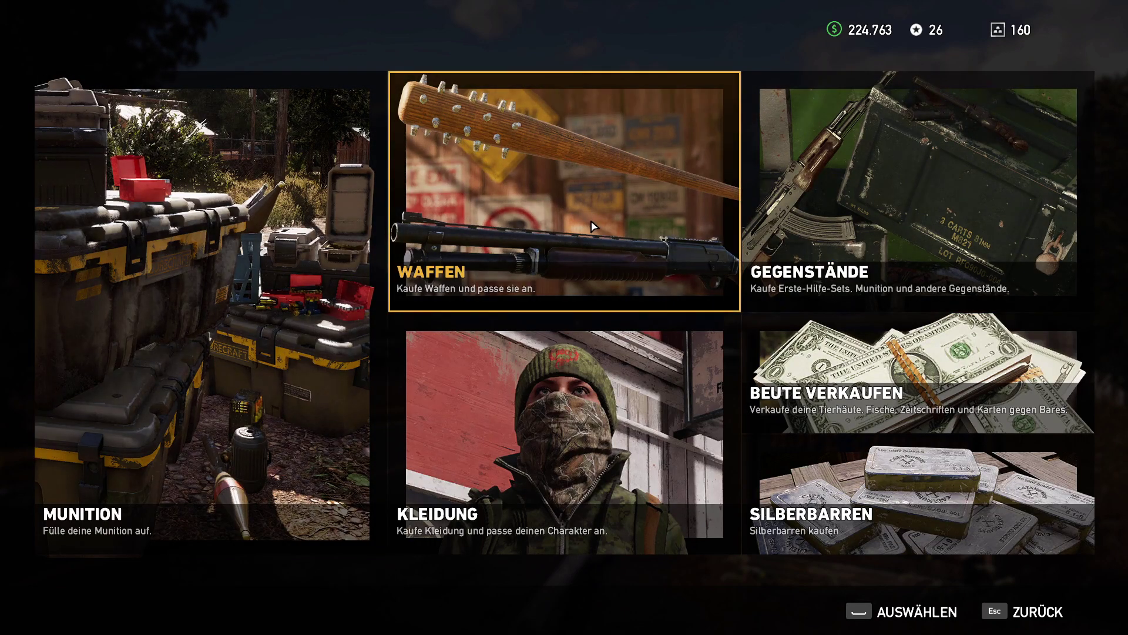
{"action": "left_click", "coordinate": [566, 210]}
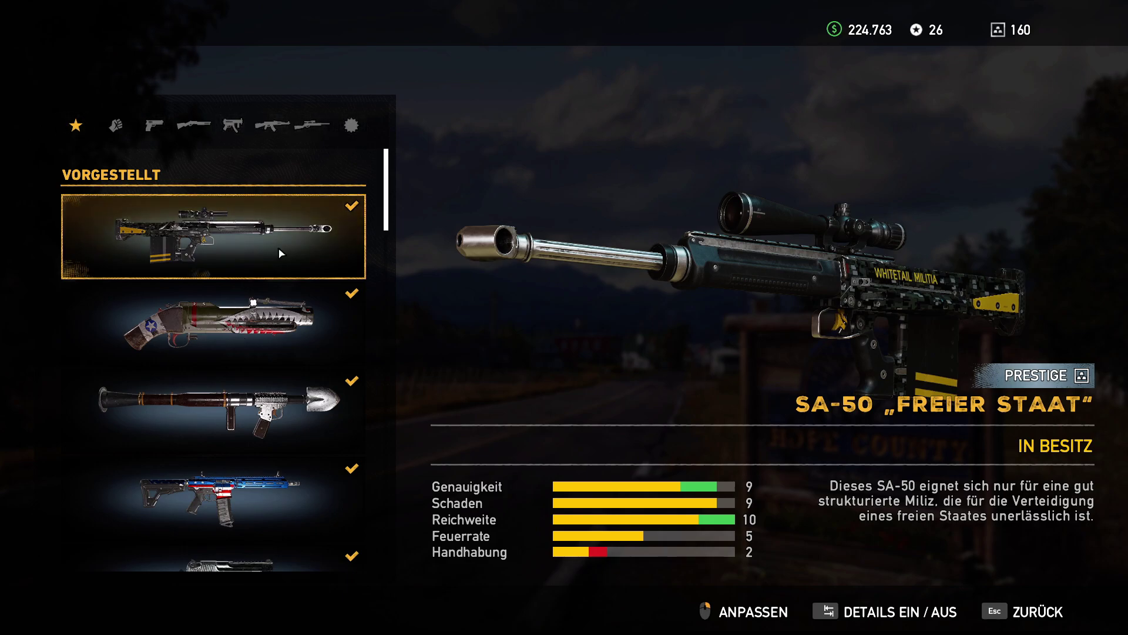
{"action": "scroll", "coordinate": [280, 260], "scroll_direction": "down", "scroll_amount": 4}
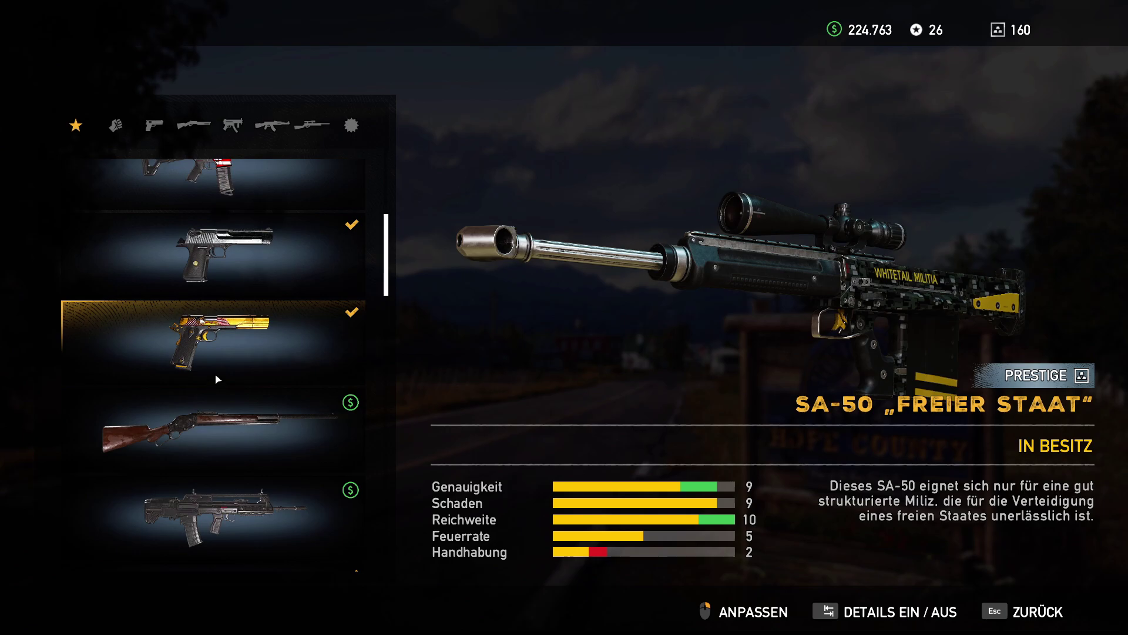
{"action": "scroll", "coordinate": [229, 335], "scroll_direction": "down", "scroll_amount": 2}
{"action": "scroll", "coordinate": [238, 301], "scroll_direction": "down", "scroll_amount": 2}
{"action": "scroll", "coordinate": [251, 297], "scroll_direction": "up", "scroll_amount": 3}
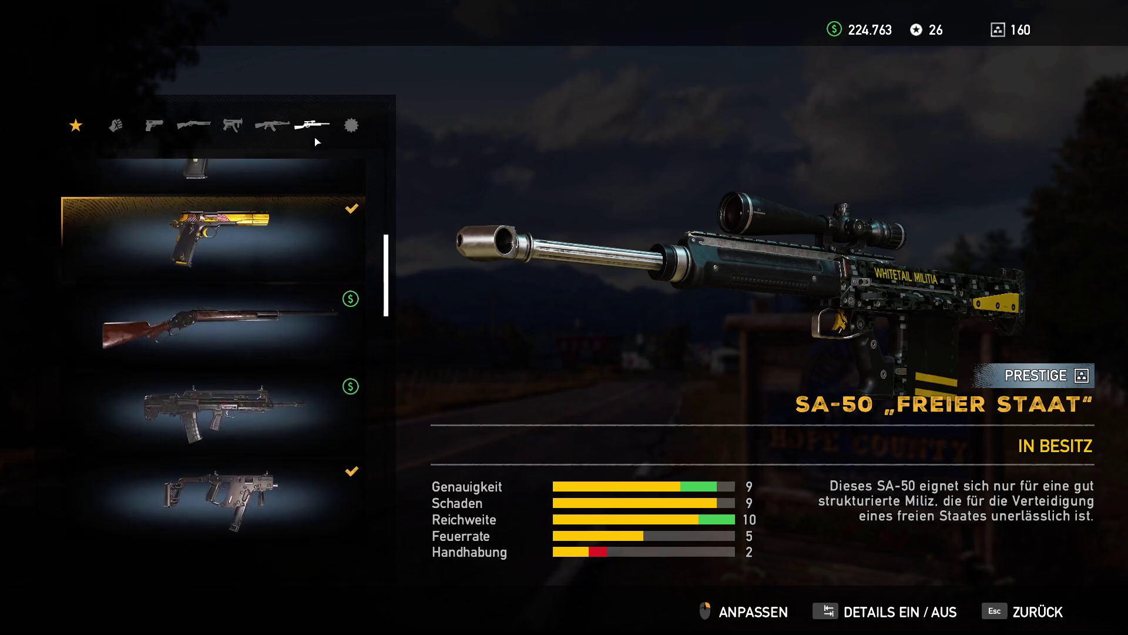
- Look through the melee weapons and the machine gun and bow category for purchasable items
{"action": "left_click", "coordinate": [120, 129]}
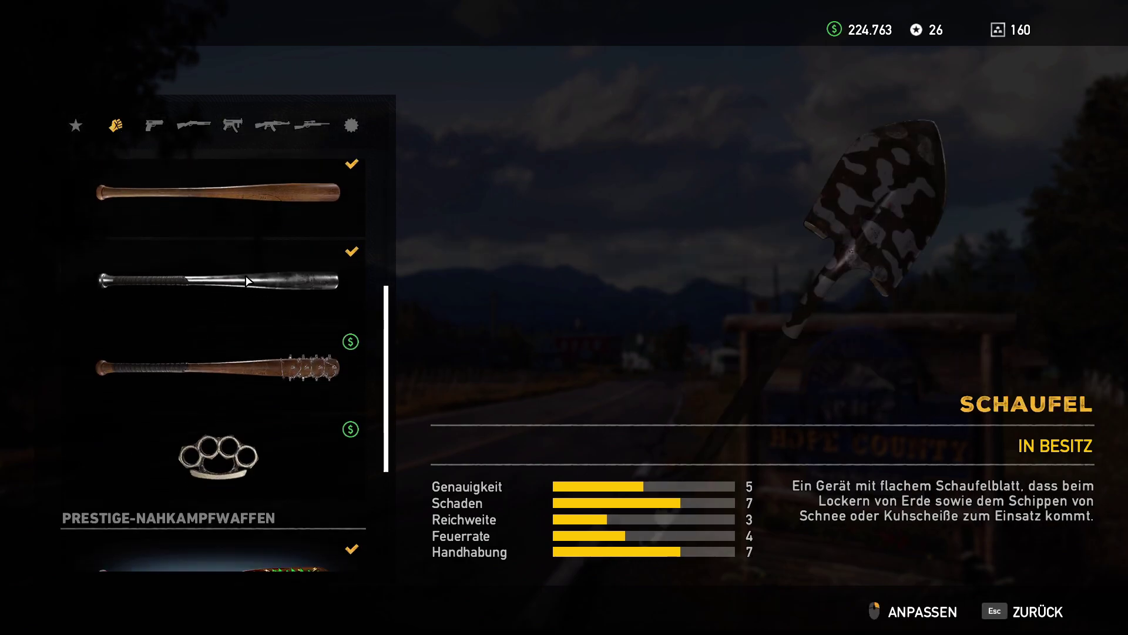
{"action": "scroll", "coordinate": [251, 269], "scroll_direction": "up", "scroll_amount": 4}
{"action": "scroll", "coordinate": [252, 269], "scroll_direction": "down", "scroll_amount": 3}
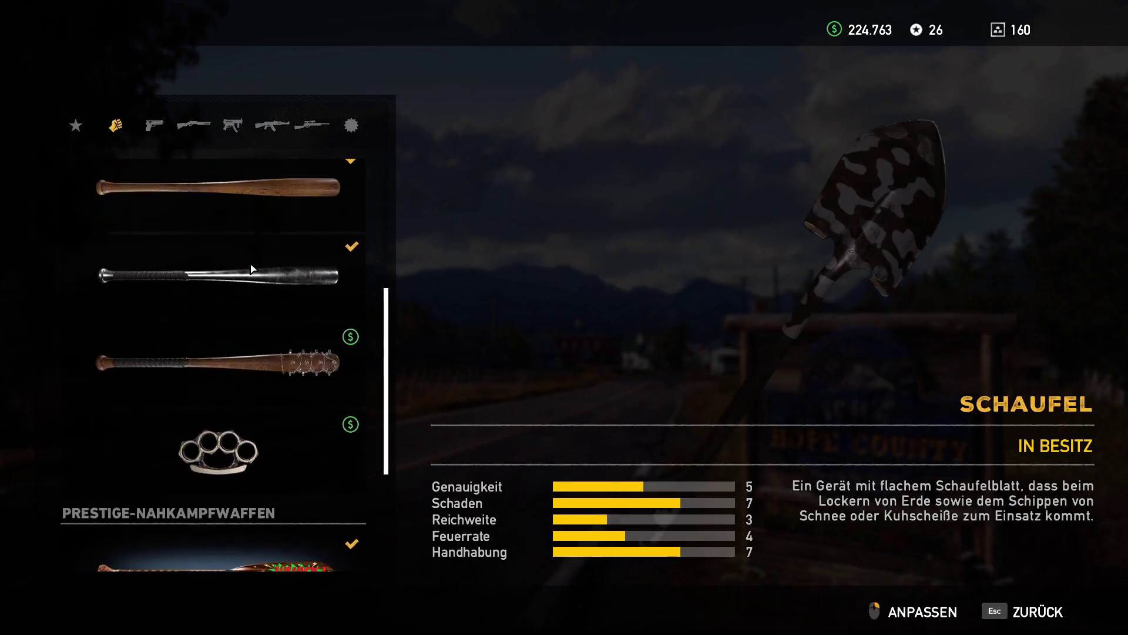
{"action": "scroll", "coordinate": [223, 444], "scroll_direction": "down", "scroll_amount": 1}
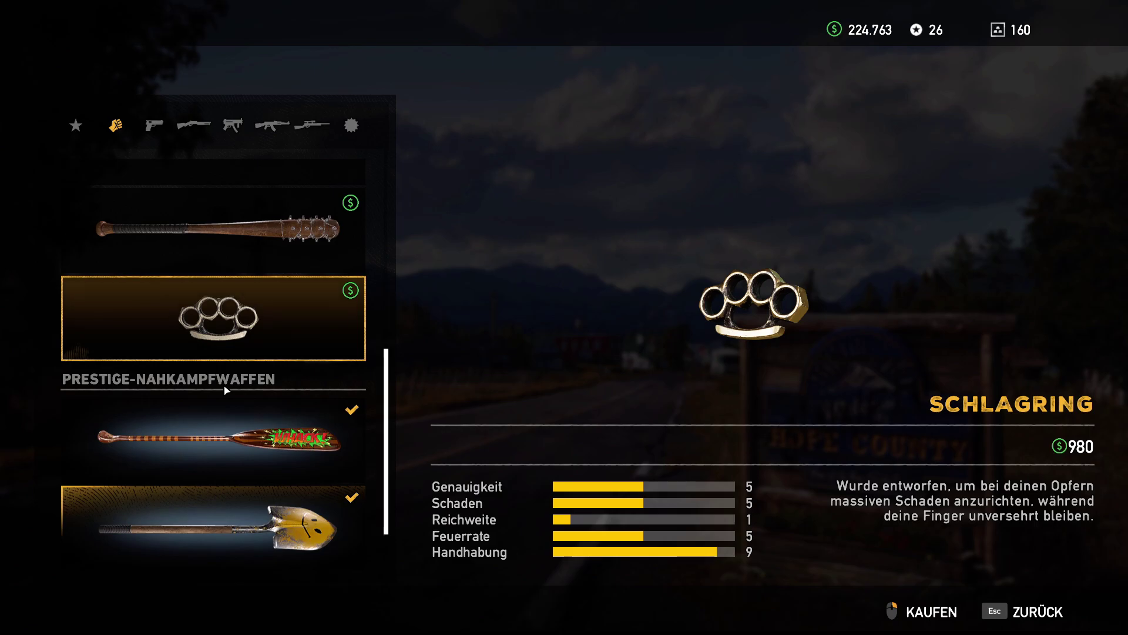
{"action": "scroll", "coordinate": [224, 412], "scroll_direction": "down", "scroll_amount": 1}
{"action": "left_click", "coordinate": [348, 121]}
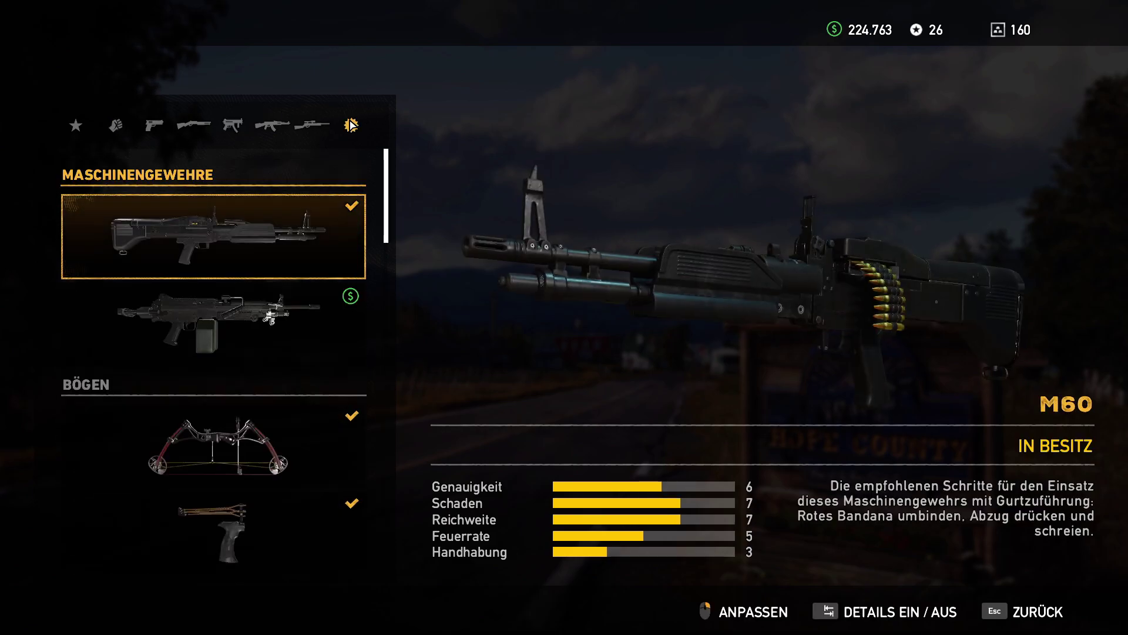
{"action": "key", "text": "Escape"}
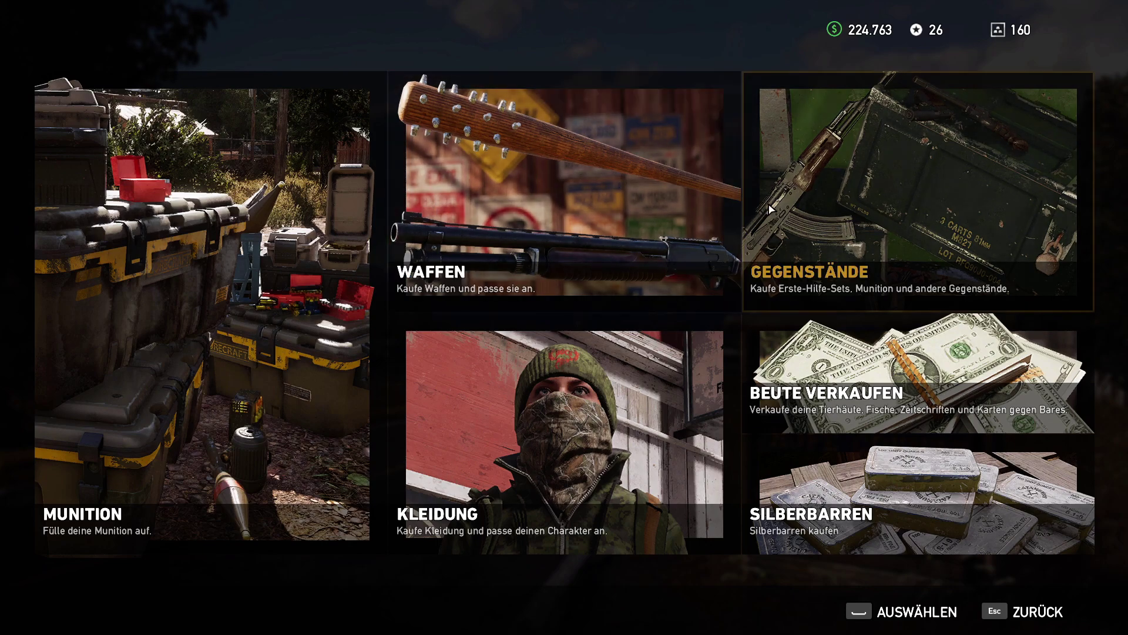
- Look through the Gegenstände on sale and the Beute verkaufen section of the shop
{"action": "left_click", "coordinate": [866, 194]}
{"action": "scroll", "coordinate": [342, 289], "scroll_direction": "down", "scroll_amount": 5}
{"action": "scroll", "coordinate": [342, 289], "scroll_direction": "up", "scroll_amount": 2}
{"action": "key", "text": "Escape"}
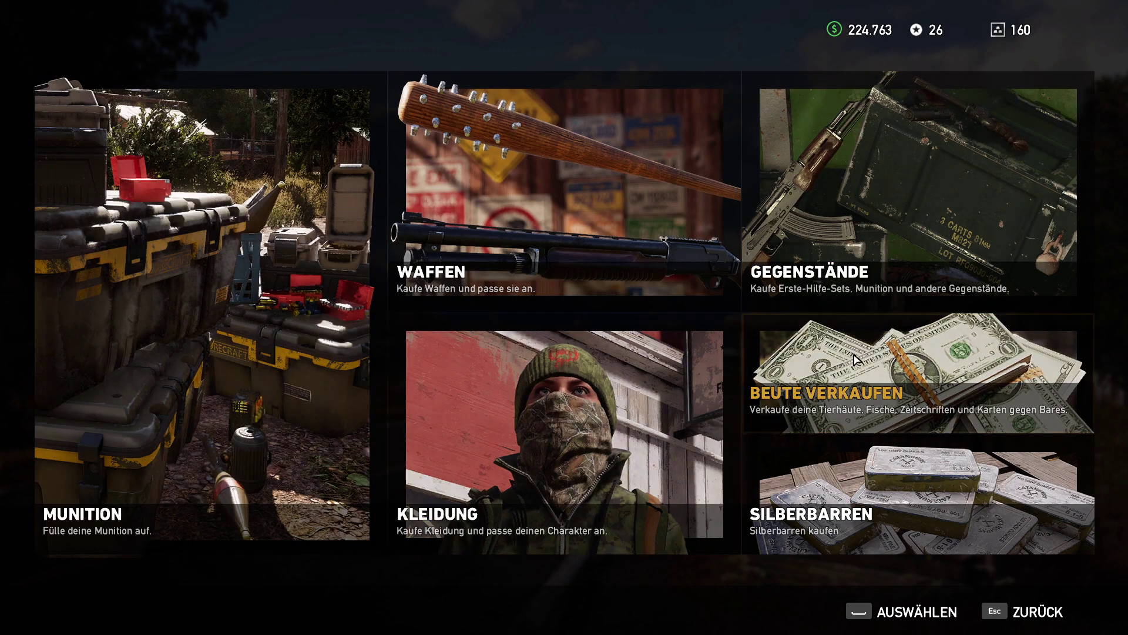
{"action": "left_click", "coordinate": [877, 349]}
{"action": "key", "text": "Escape"}
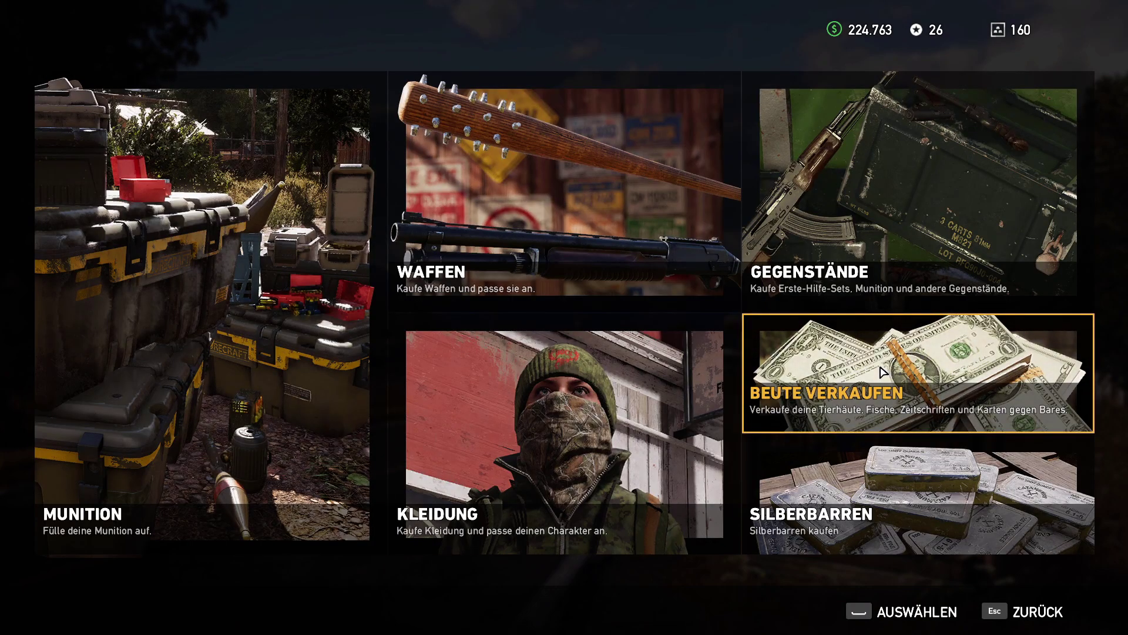
- Look through the outfits under Kleidung in the shop for ones that can be bought with money
{"action": "left_click", "coordinate": [520, 402]}
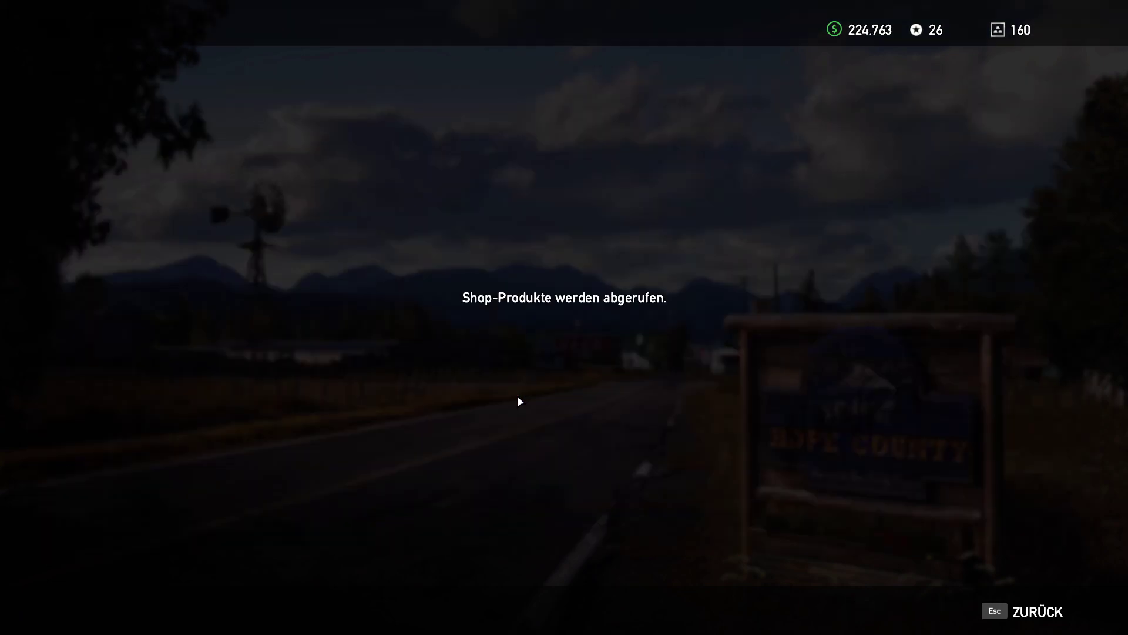
{"action": "left_click", "coordinate": [127, 267]}
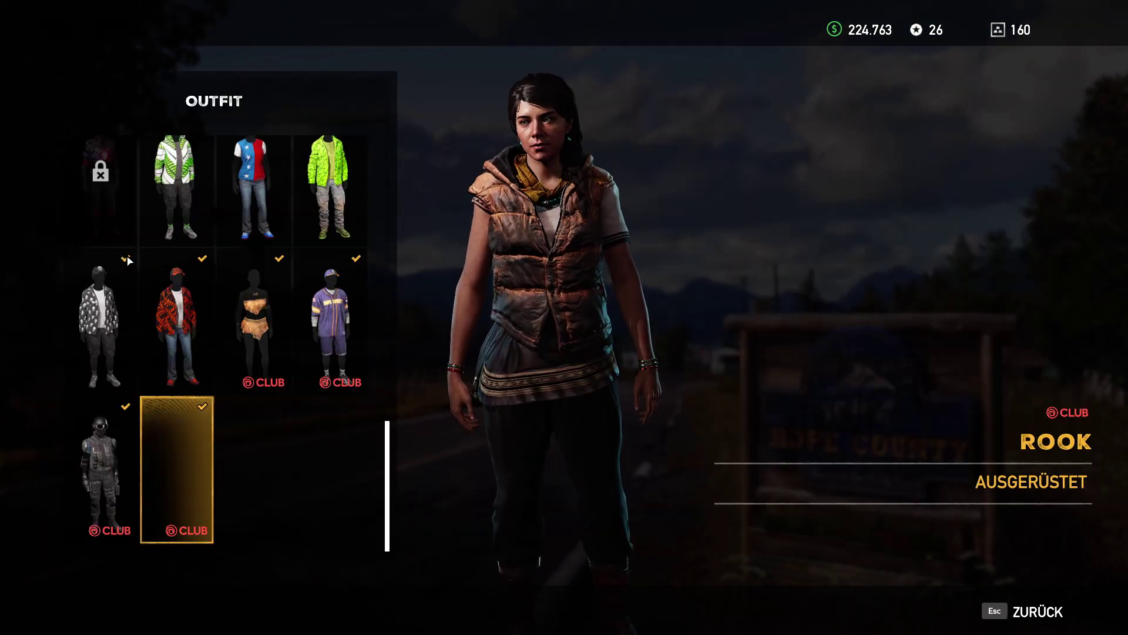
{"action": "scroll", "coordinate": [174, 292], "scroll_direction": "up", "scroll_amount": 5}
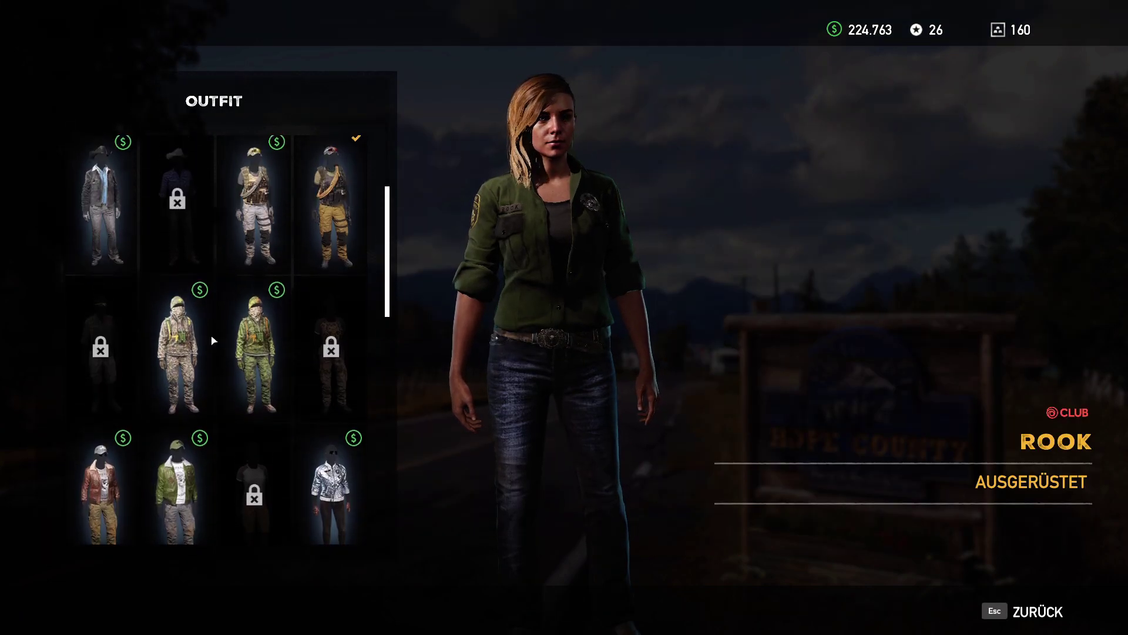
{"action": "mouse_move", "coordinate": [254, 329]}
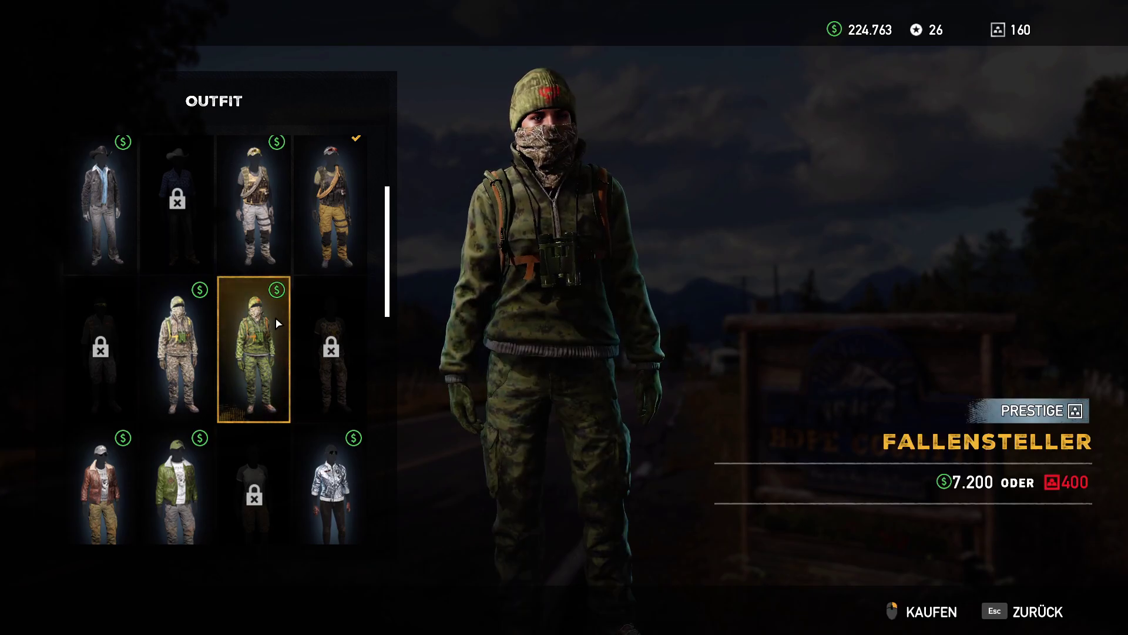
{"action": "mouse_move", "coordinate": [177, 353]}
{"action": "scroll", "coordinate": [243, 304], "scroll_direction": "up", "scroll_amount": 1}
{"action": "scroll", "coordinate": [243, 304], "scroll_direction": "down", "scroll_amount": 10}
{"action": "scroll", "coordinate": [218, 336], "scroll_direction": "up", "scroll_amount": 2}
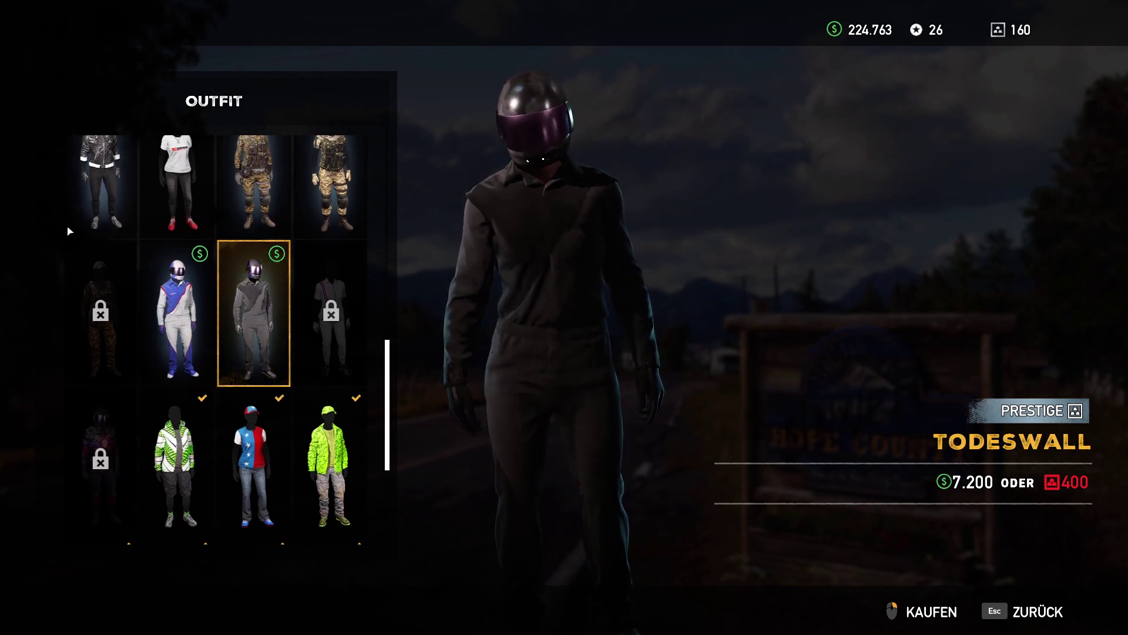
{"action": "scroll", "coordinate": [307, 292], "scroll_direction": "up", "scroll_amount": 1}
{"action": "mouse_move", "coordinate": [311, 294]}
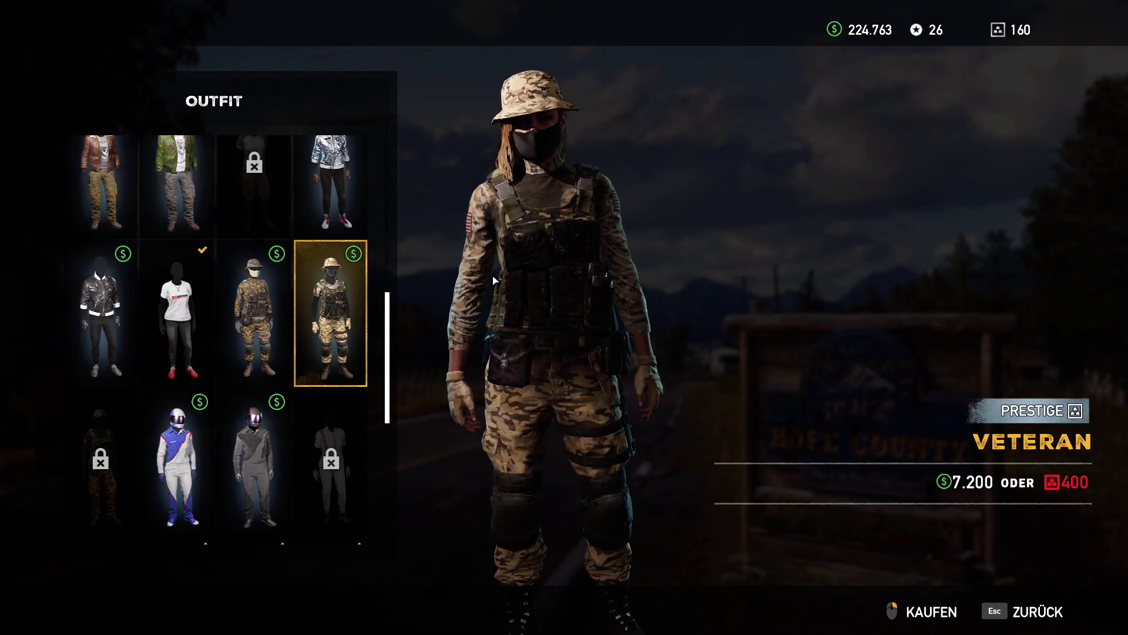
{"action": "scroll", "coordinate": [312, 300], "scroll_direction": "up", "scroll_amount": 1}
{"action": "scroll", "coordinate": [312, 300], "scroll_direction": "up", "scroll_amount": 3}
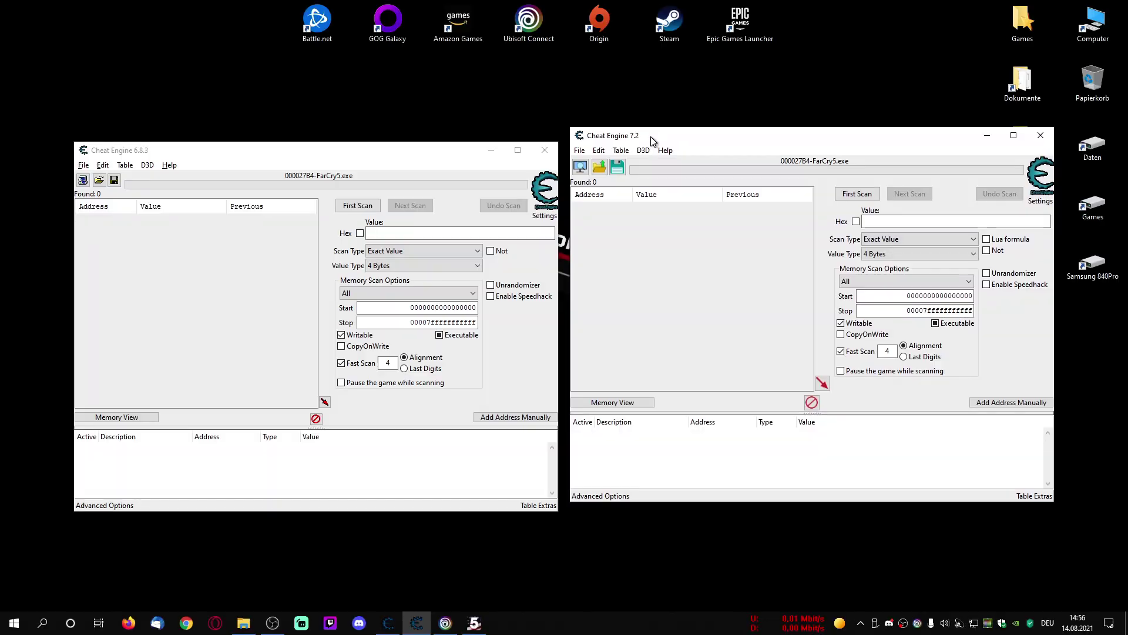
- Switch to the desktop, reposition the Cheat Engine 7.2 window and check the running recording in OBS
{"action": "left_click_drag", "start_coordinate": [650, 136], "coordinate": [668, 147]}
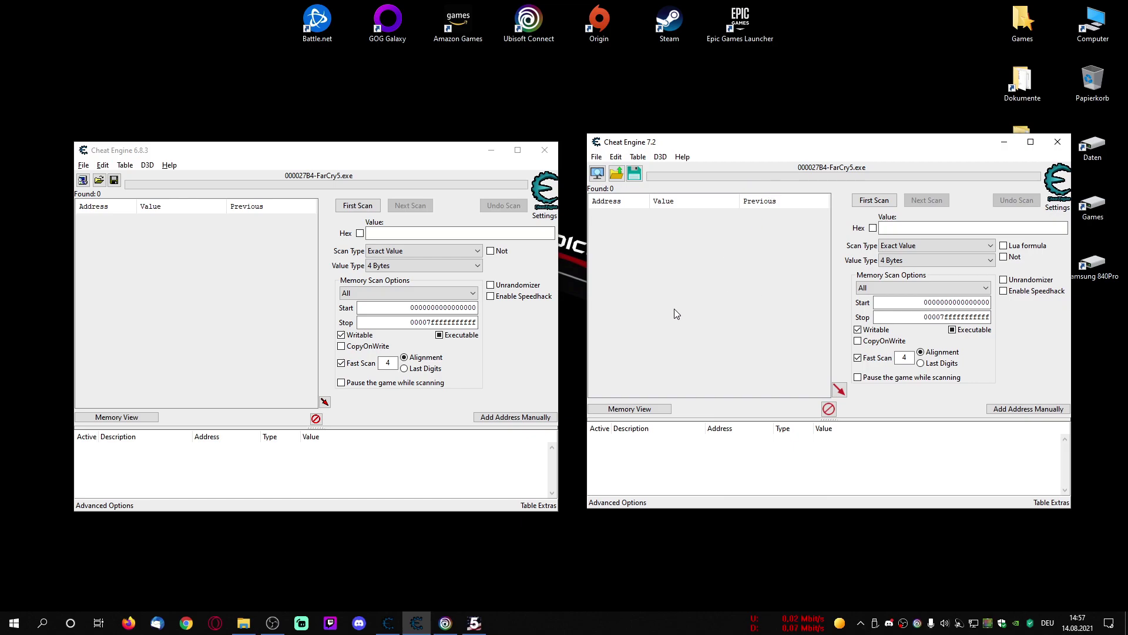
{"action": "left_click", "coordinate": [272, 623]}
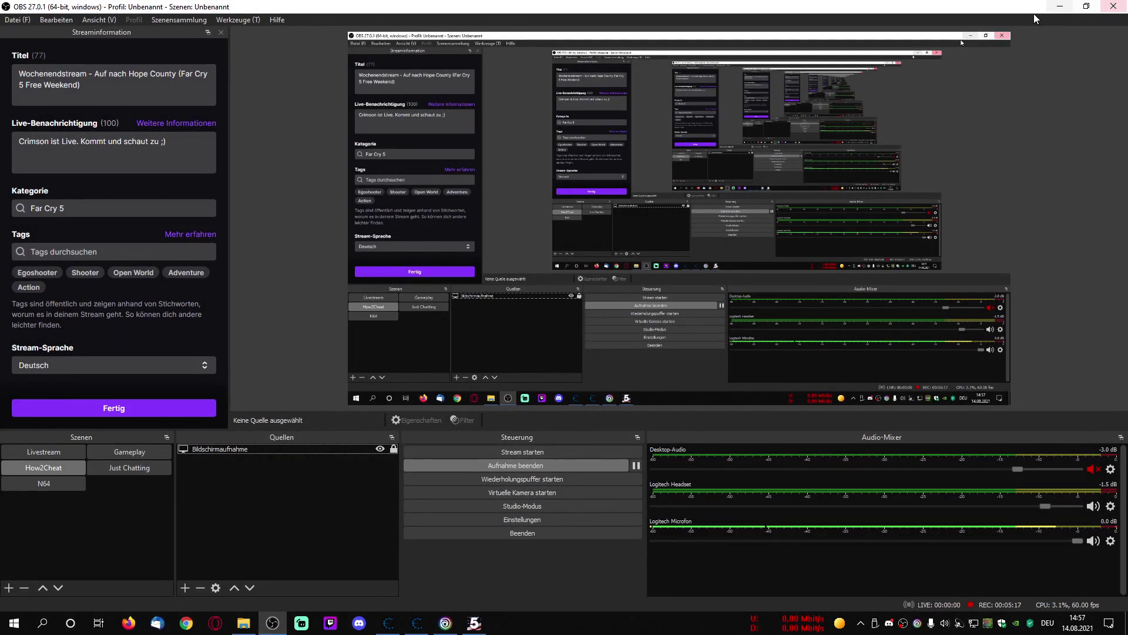
{"action": "left_click", "coordinate": [1060, 6]}
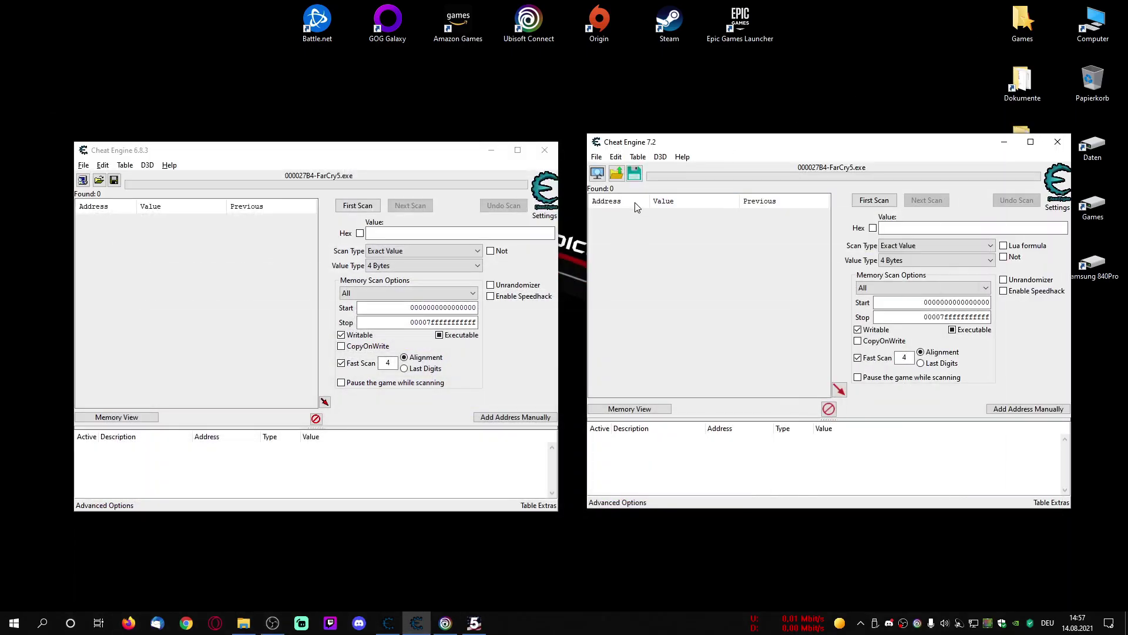
- Run a first Exact Value scan for 224763 as 4 Bytes in Cheat Engine 7.2
{"action": "left_click", "coordinate": [603, 176]}
{"action": "left_click", "coordinate": [541, 403]}
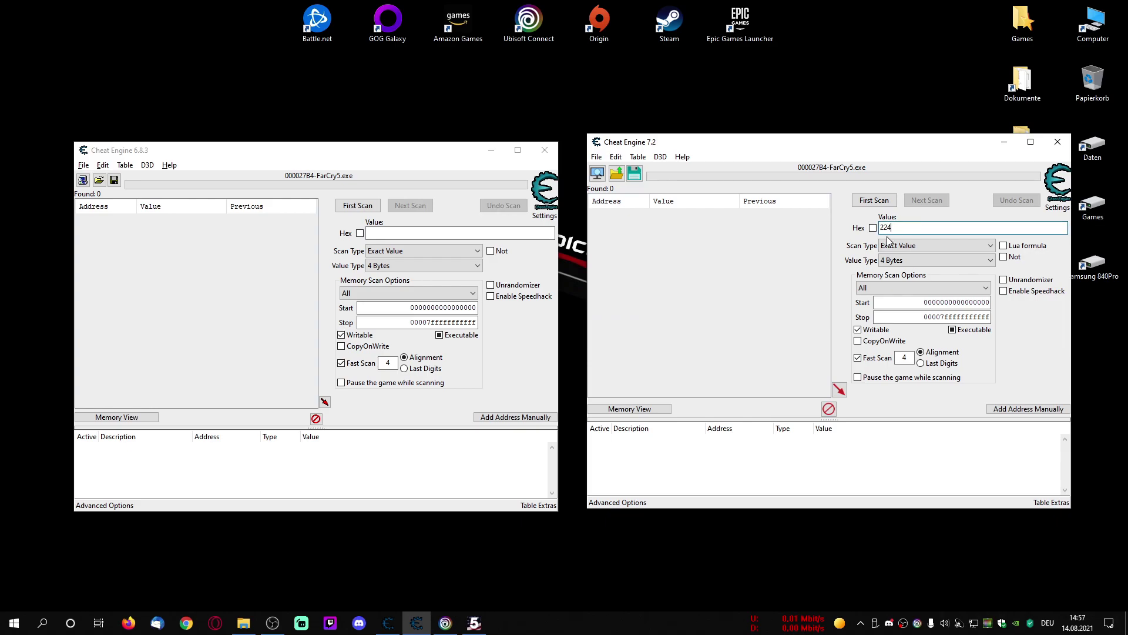
{"action": "left_click", "coordinate": [887, 200]}
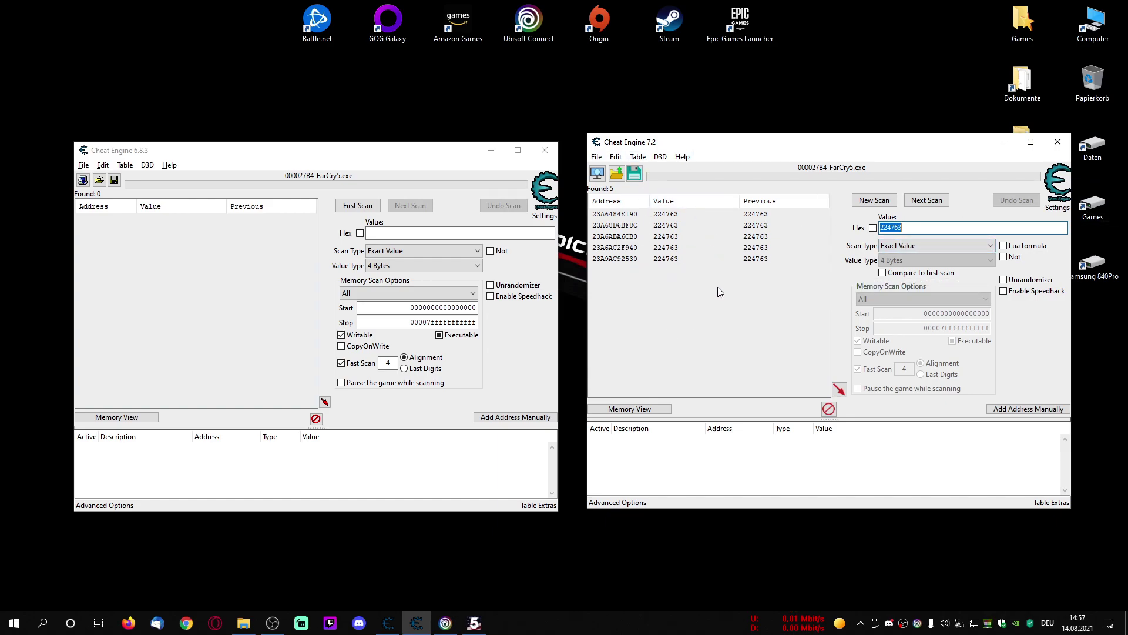
- Run a first Exact Value scan for 224763 as 4 Bytes in Cheat Engine 6.8.3
{"action": "left_click", "coordinate": [388, 233]}
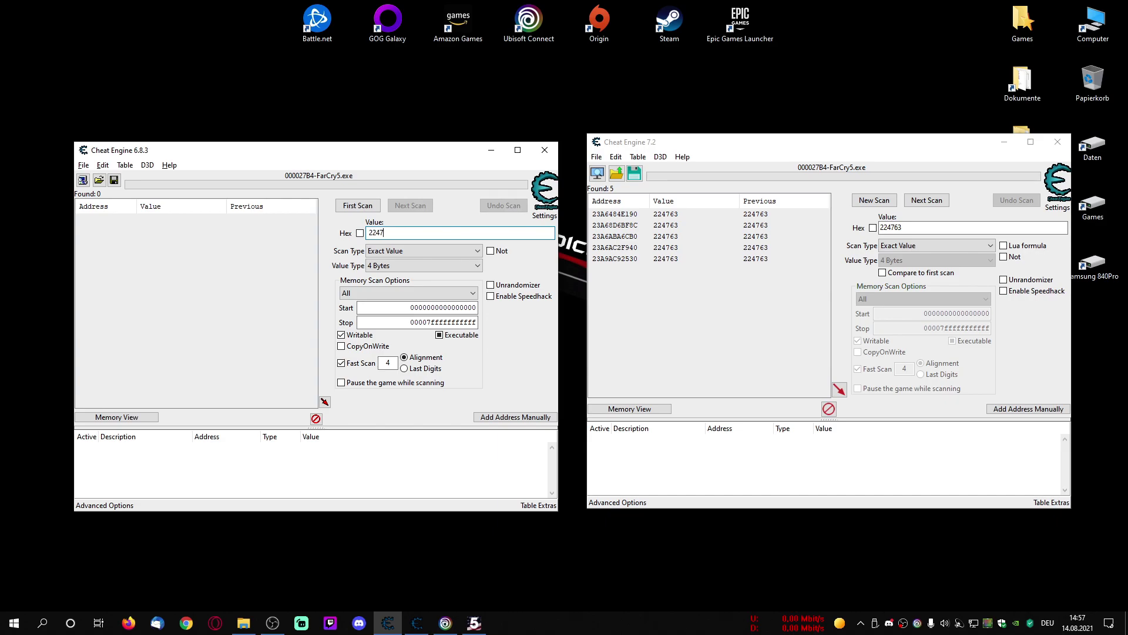
{"action": "left_click", "coordinate": [343, 207]}
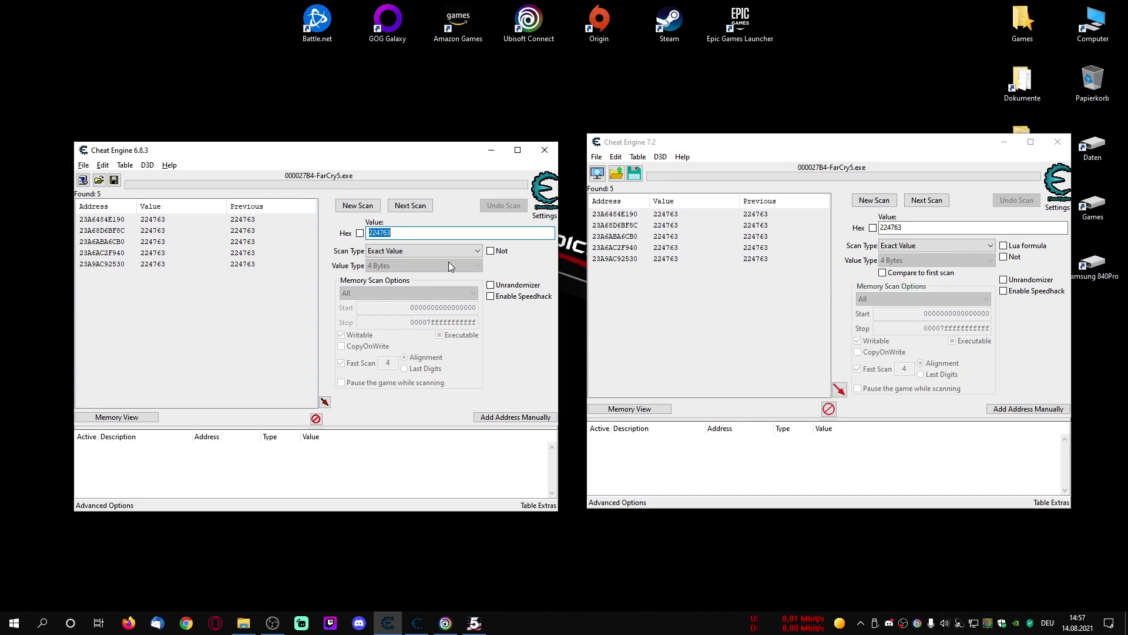
{"action": "left_click", "coordinate": [412, 236]}
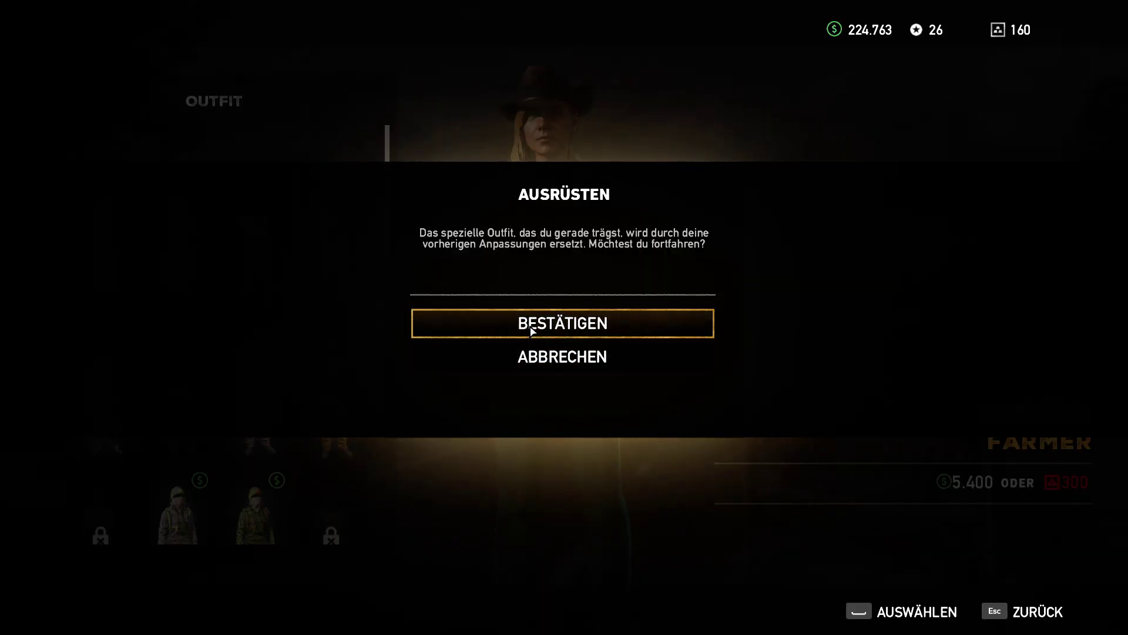
- In Far Cry 5, buy the Farmer outfit for 5.400 dollars, accepting the replacement of the current special outfit
{"action": "left_click", "coordinate": [524, 323]}
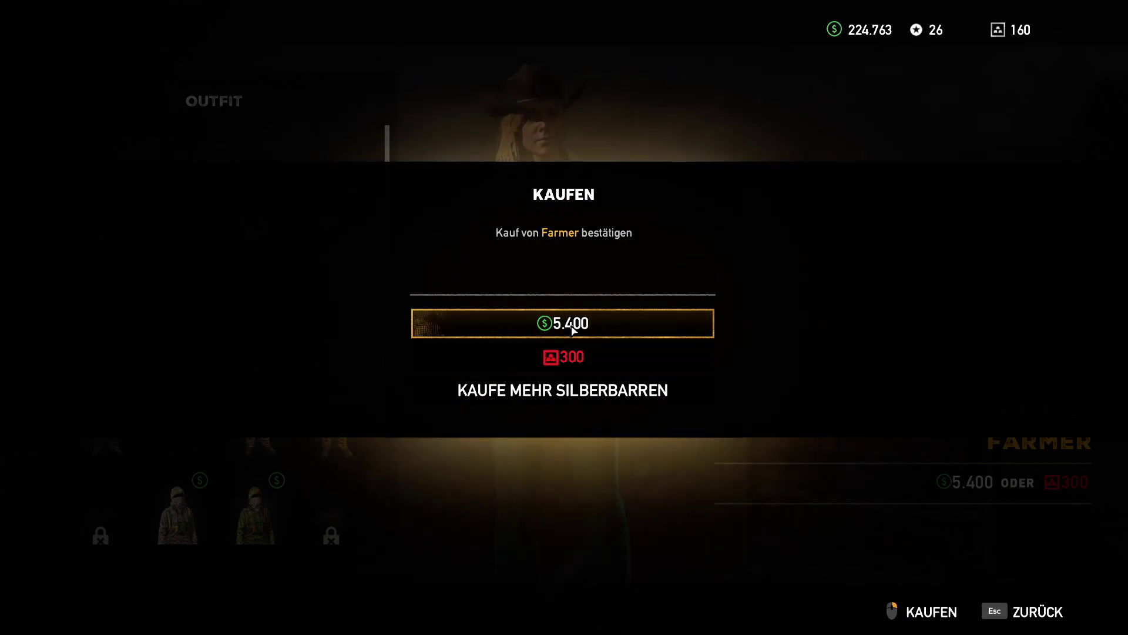
{"action": "left_click", "coordinate": [573, 331]}
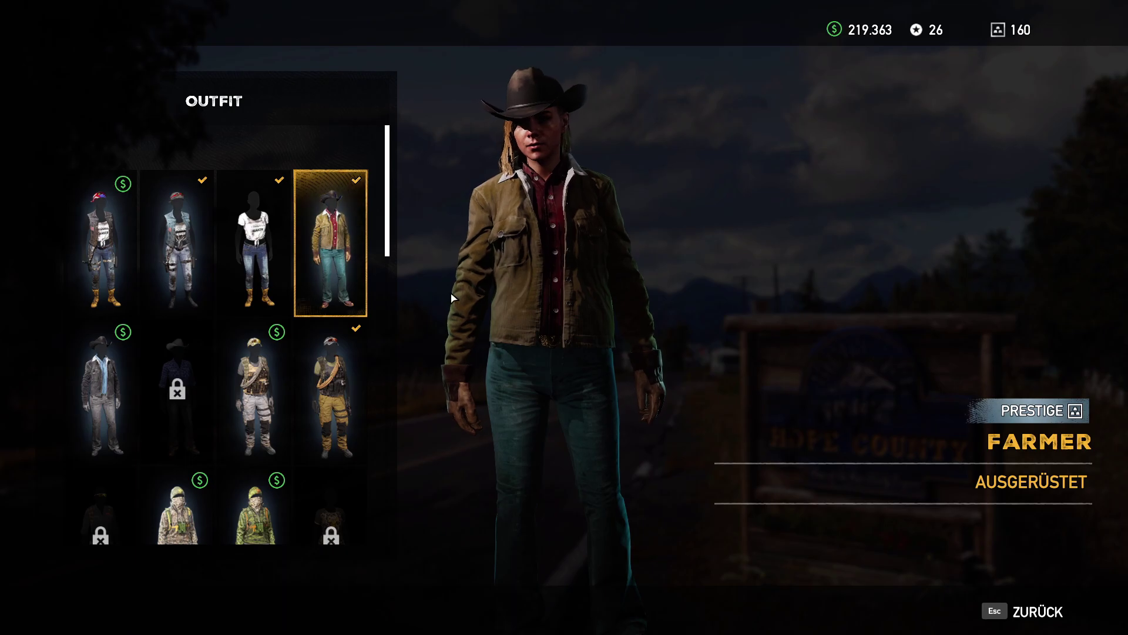
{"action": "scroll", "coordinate": [338, 274], "scroll_direction": "down", "scroll_amount": 1}
{"action": "scroll", "coordinate": [338, 274], "scroll_direction": "up", "scroll_amount": 1}
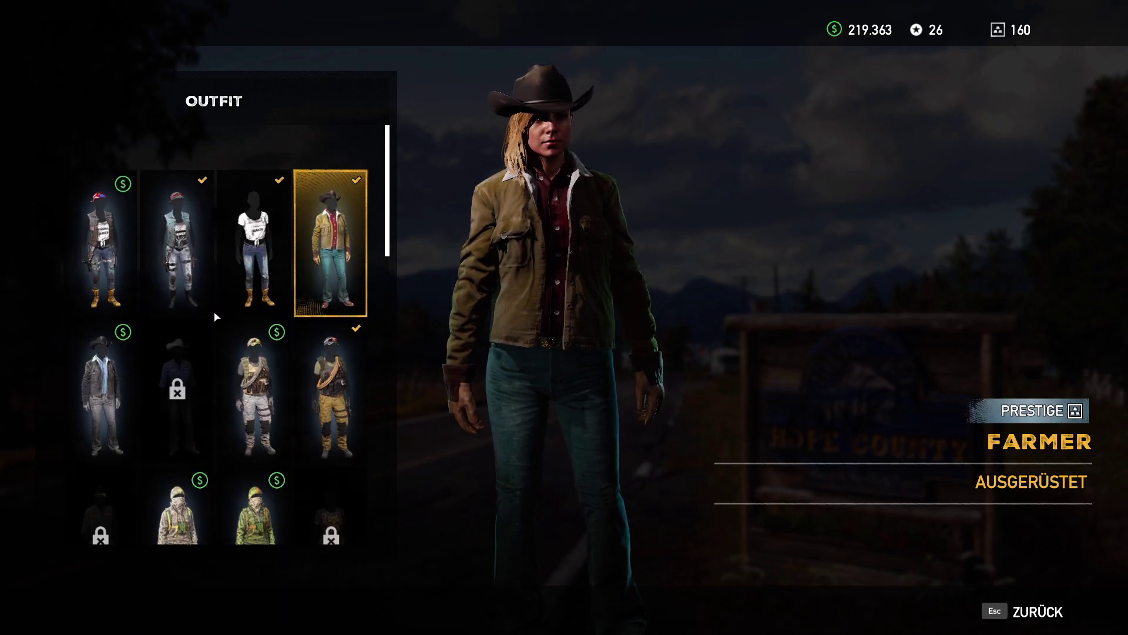
{"action": "scroll", "coordinate": [247, 299], "scroll_direction": "down", "scroll_amount": 2}
{"action": "scroll", "coordinate": [282, 276], "scroll_direction": "up", "scroll_amount": 2}
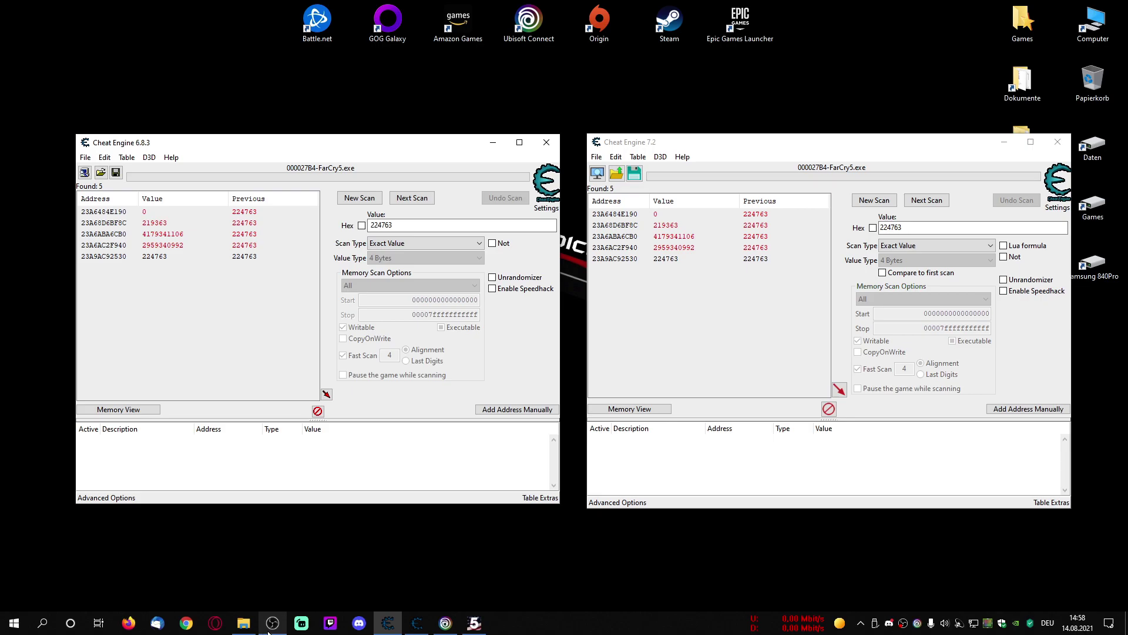
- Check the recording in OBS, minimize it and look up the money balance in Far Cry 5
{"action": "left_click", "coordinate": [272, 623]}
{"action": "left_click", "coordinate": [1059, 9]}
{"action": "left_click", "coordinate": [475, 624]}
- Narrow the results in Cheat Engine 7.2 with a next scan for 219363
{"action": "left_click_drag", "start_coordinate": [871, 151], "coordinate": [873, 149]}
{"action": "type", "text": "2"}
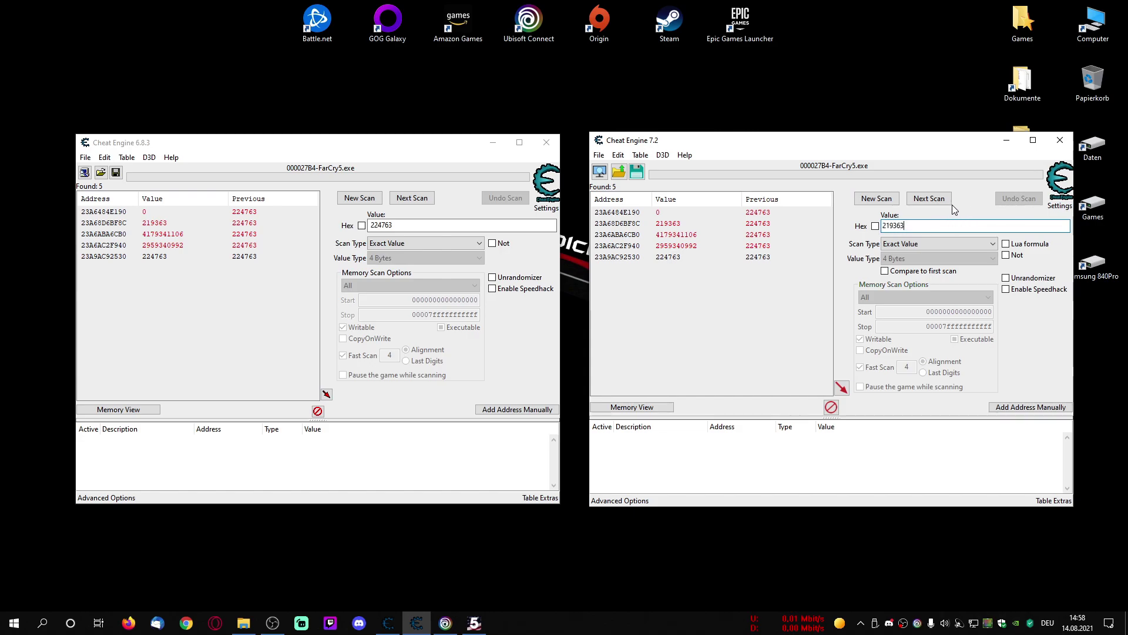
{"action": "type", "text": "19363"}
{"action": "left_click", "coordinate": [922, 198]}
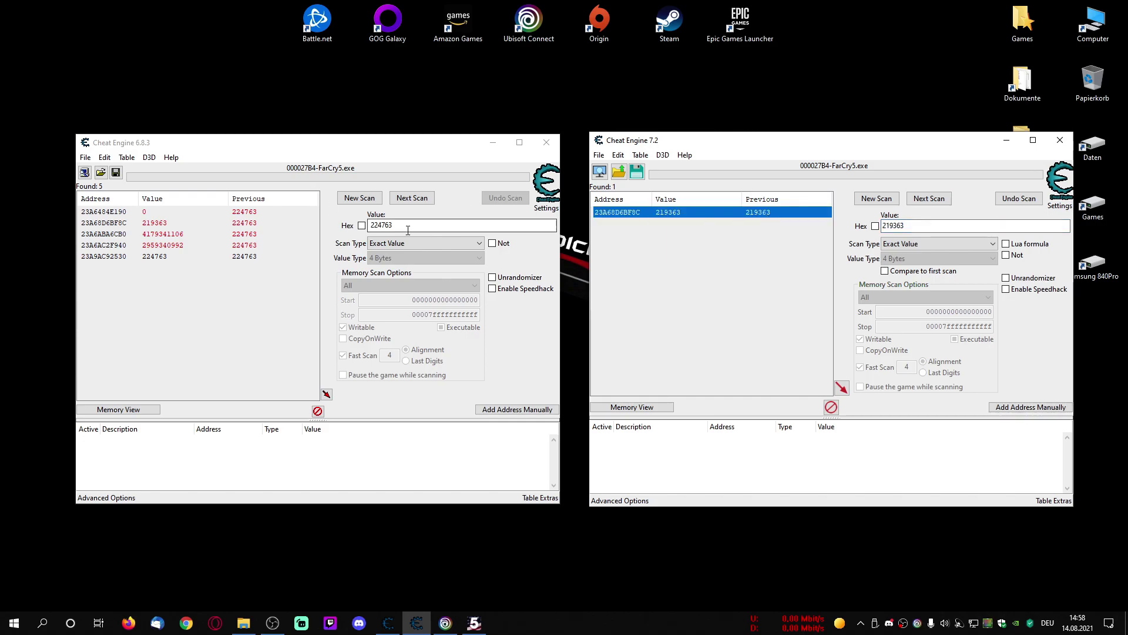
- Narrow the results in Cheat Engine 6.8.3 with a next scan for 219363 and select the remaining address
{"action": "double_click", "coordinate": [407, 230]}
{"action": "type", "text": "219"}
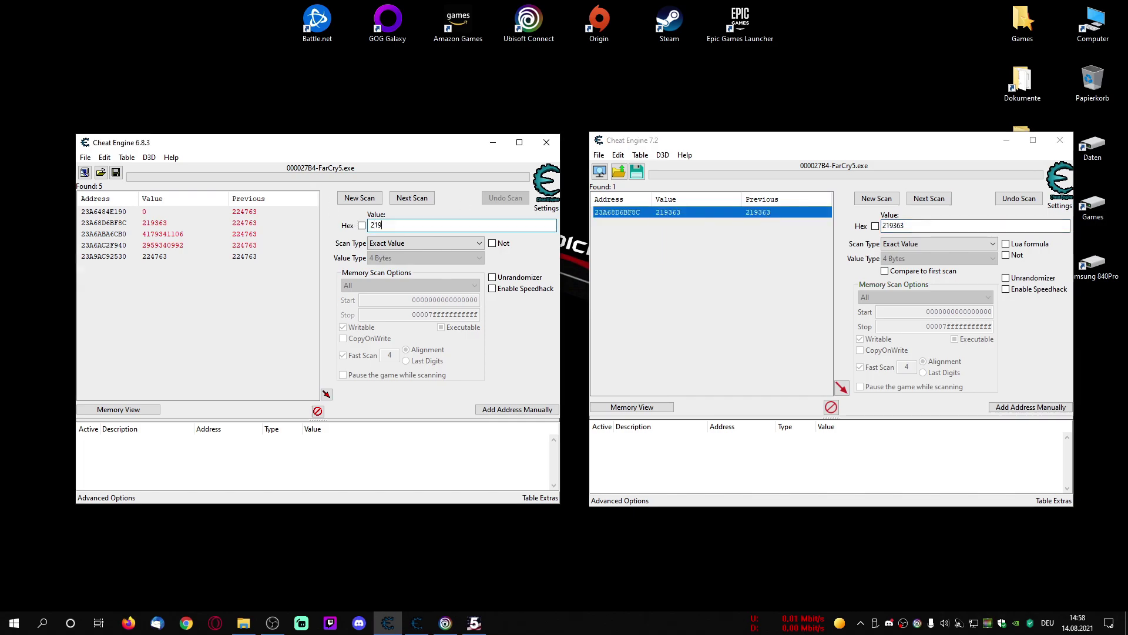
{"action": "type", "text": "363"}
{"action": "left_click", "coordinate": [413, 198]}
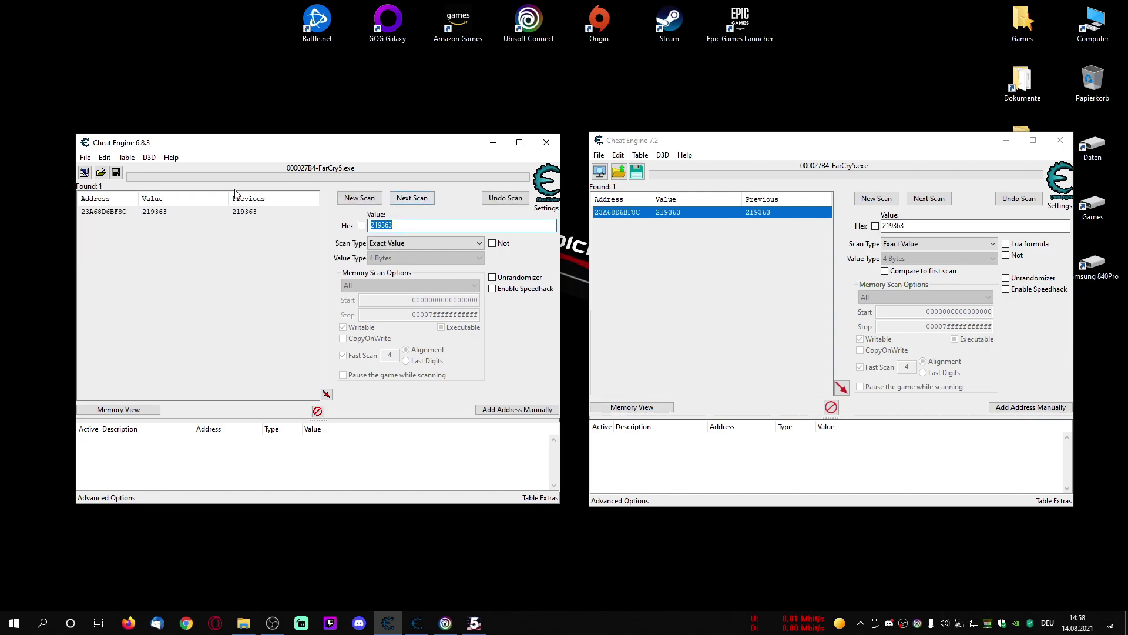
{"action": "left_click", "coordinate": [264, 211]}
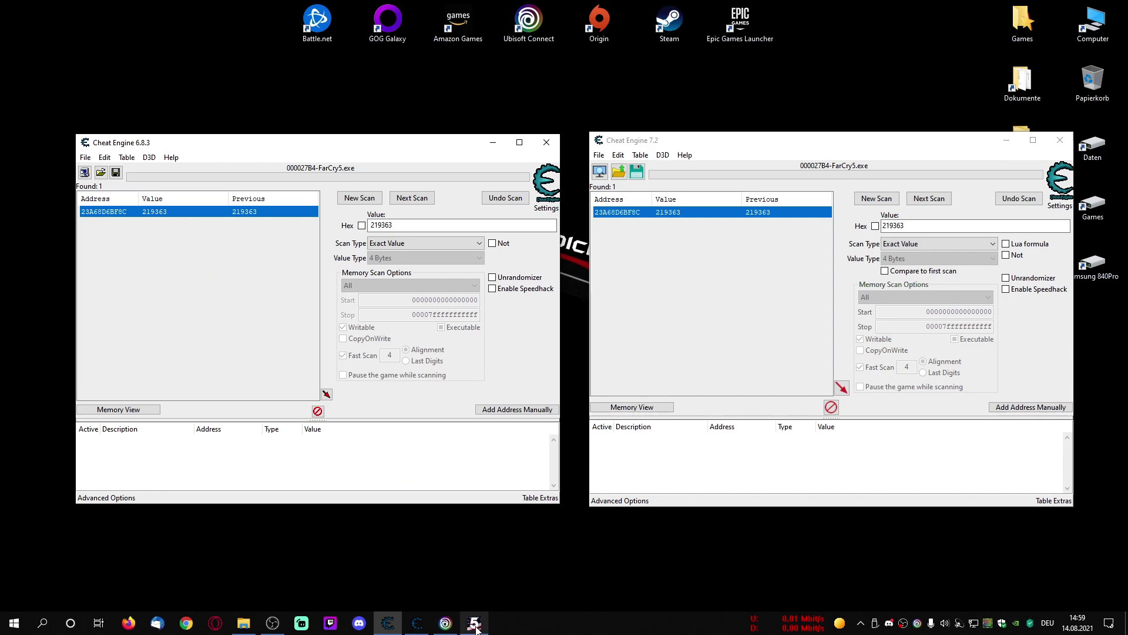
- Check the money balance in Far Cry 5, and add the found address to the address list in both Cheat Engine versions
{"action": "key", "text": "alt+Tab"}
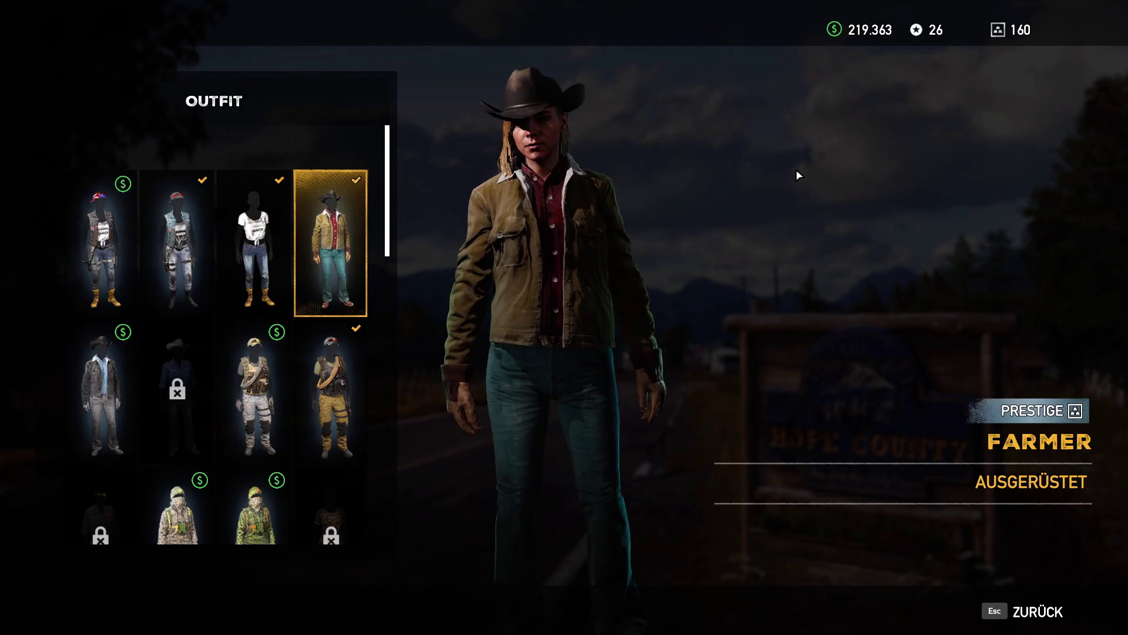
{"action": "key", "text": "alt+Tab"}
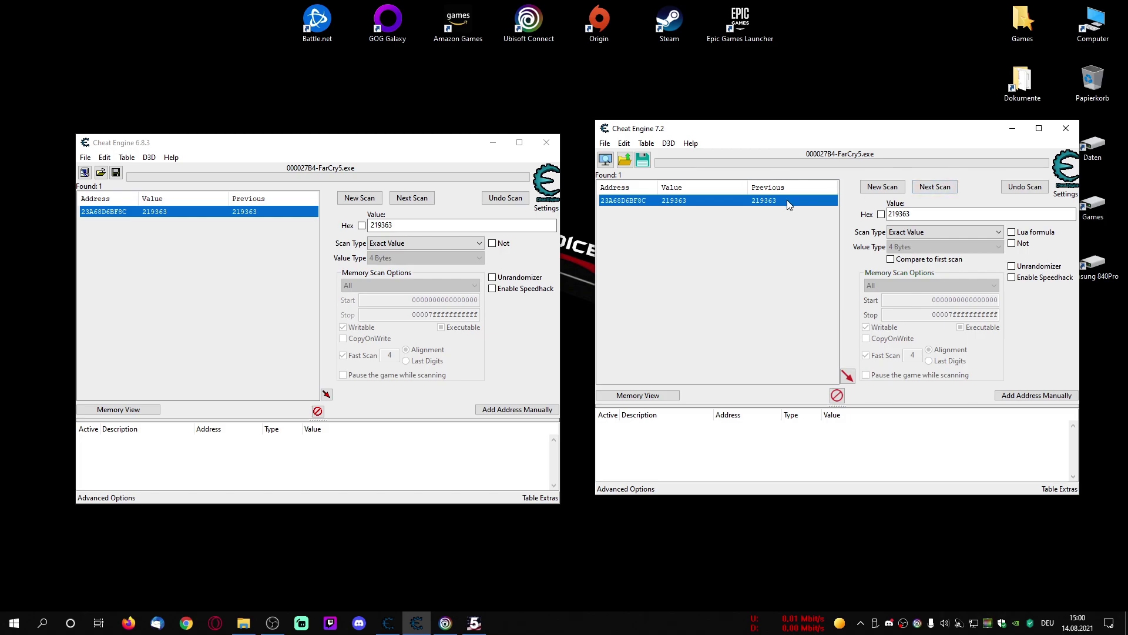
{"action": "double_click", "coordinate": [756, 201]}
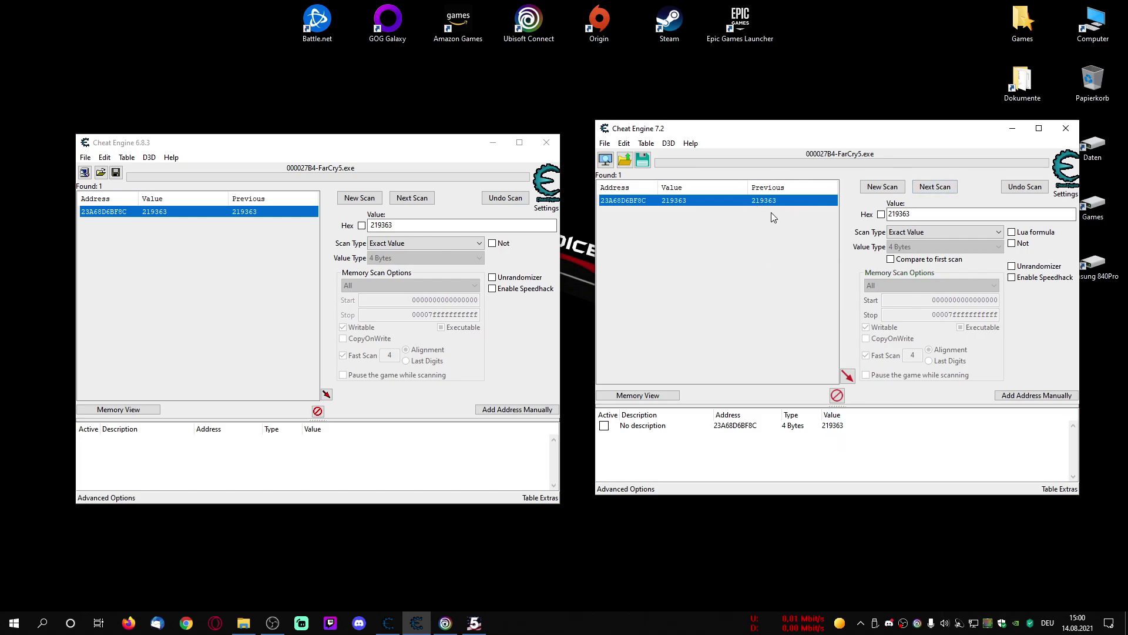
{"action": "left_click", "coordinate": [250, 210]}
{"action": "double_click", "coordinate": [250, 211]}
- Set the value of the listed money address in Cheat Engine 6.8.3 to 819363
{"action": "left_click", "coordinate": [311, 442]}
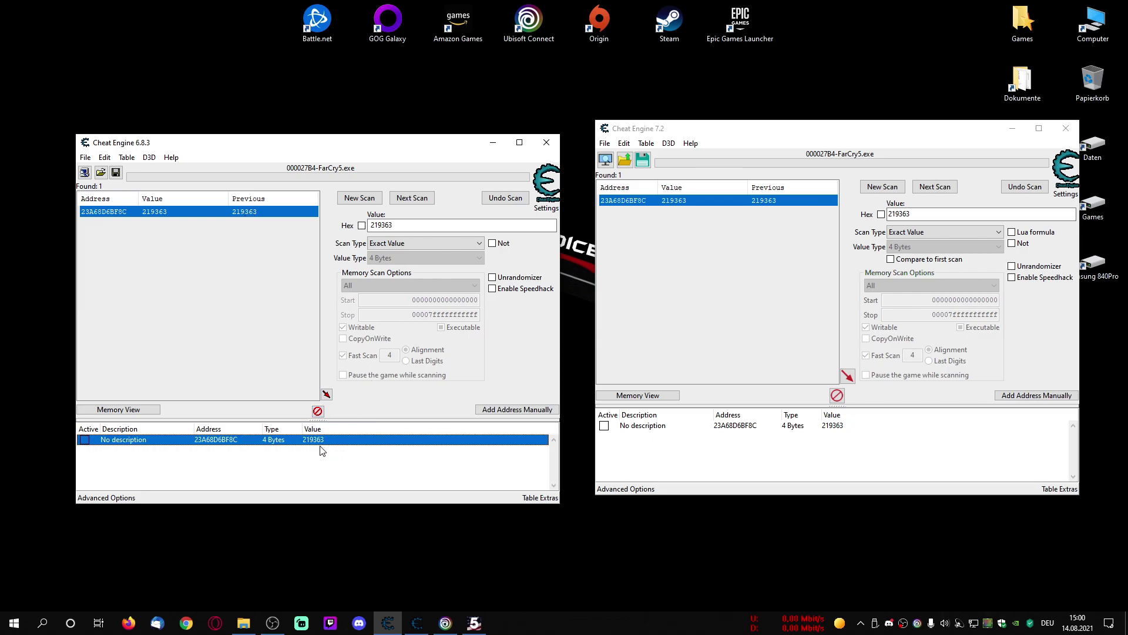
{"action": "double_click", "coordinate": [321, 441]}
{"action": "left_click", "coordinate": [433, 329]}
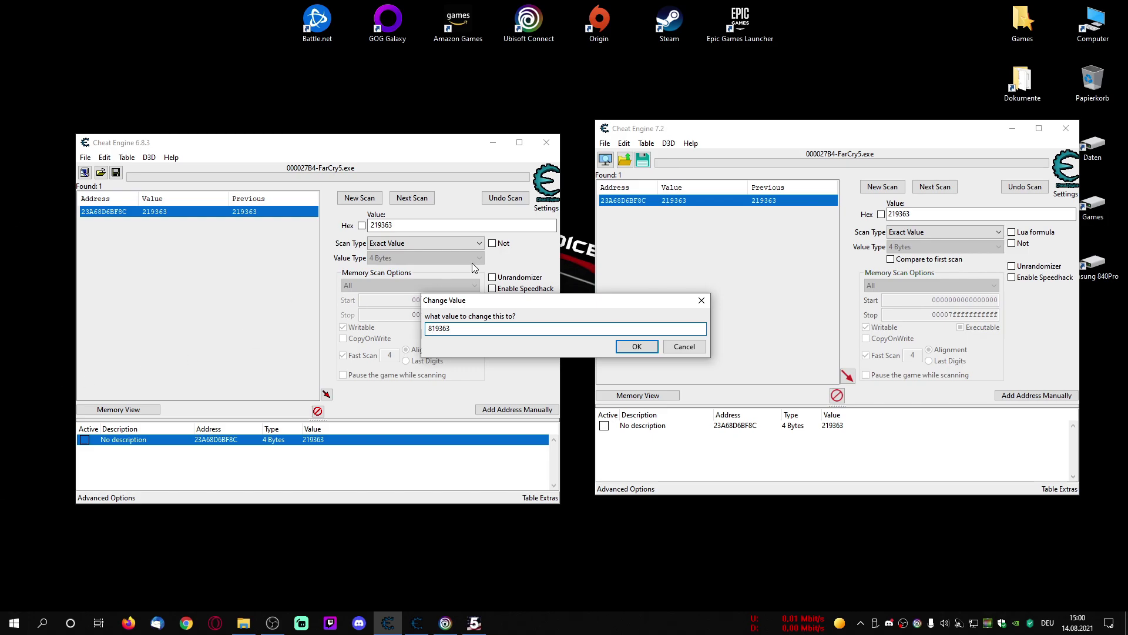
{"action": "left_click", "coordinate": [637, 346]}
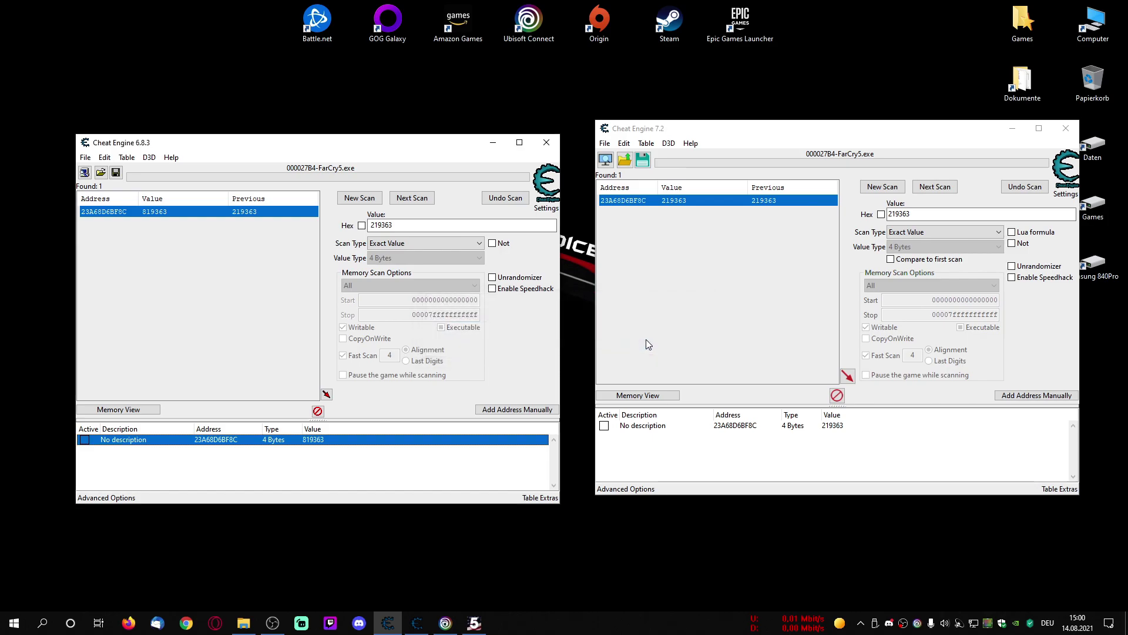
- Set the value of the listed money address in Cheat Engine 7.2 to 888363
{"action": "left_click", "coordinate": [848, 414]}
{"action": "left_click", "coordinate": [852, 426]}
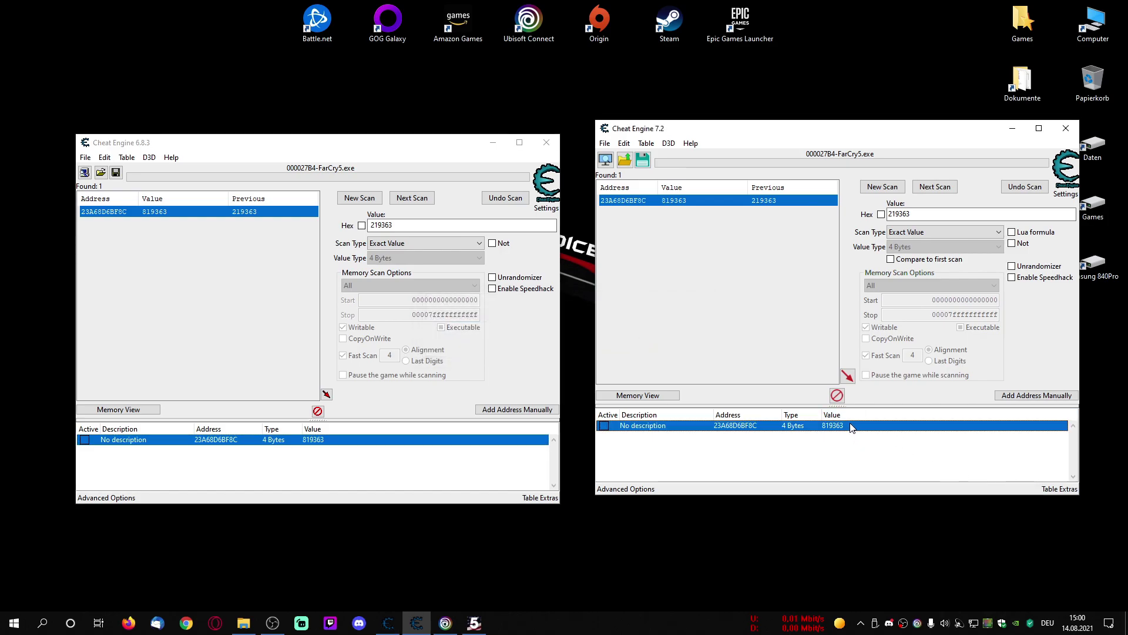
{"action": "double_click", "coordinate": [844, 426]}
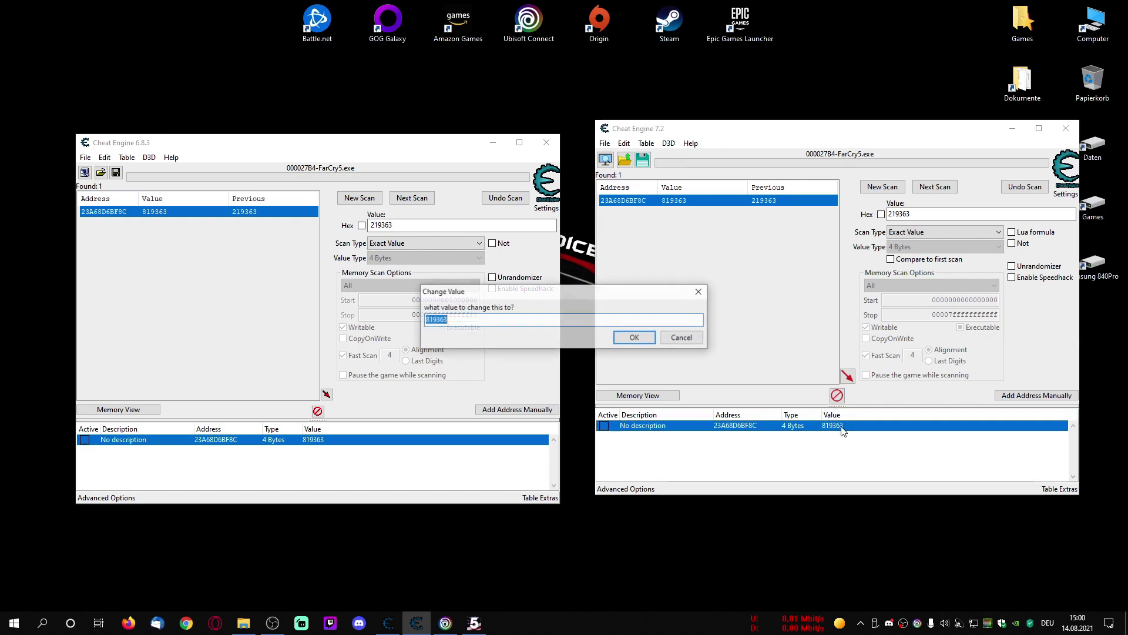
{"action": "left_click", "coordinate": [642, 342]}
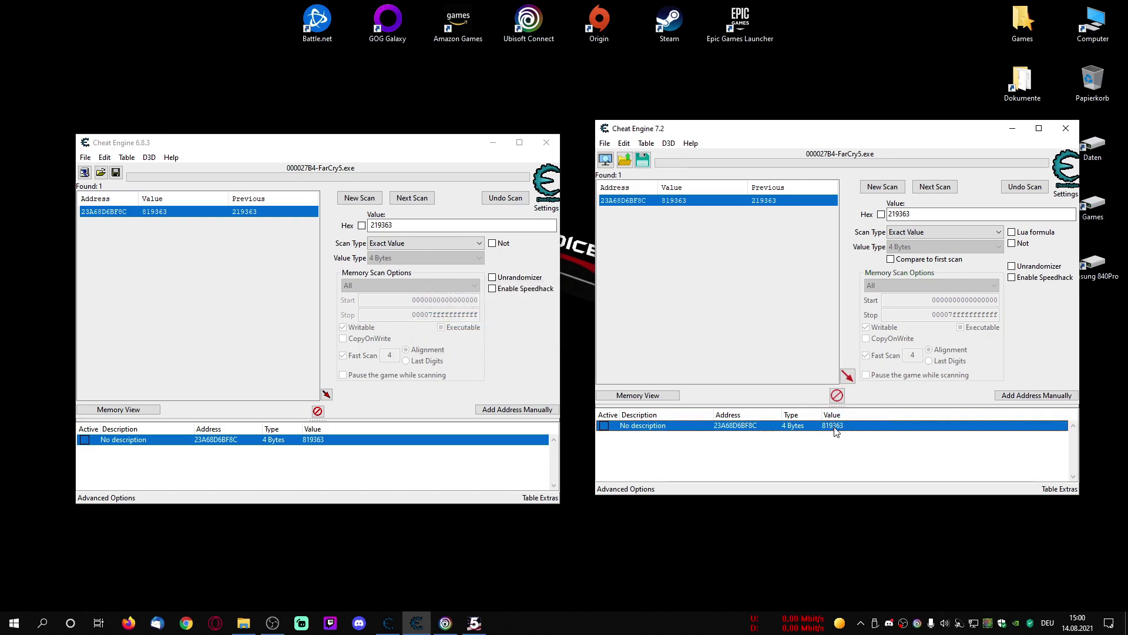
{"action": "double_click", "coordinate": [835, 426]}
{"action": "left_click", "coordinate": [435, 321]}
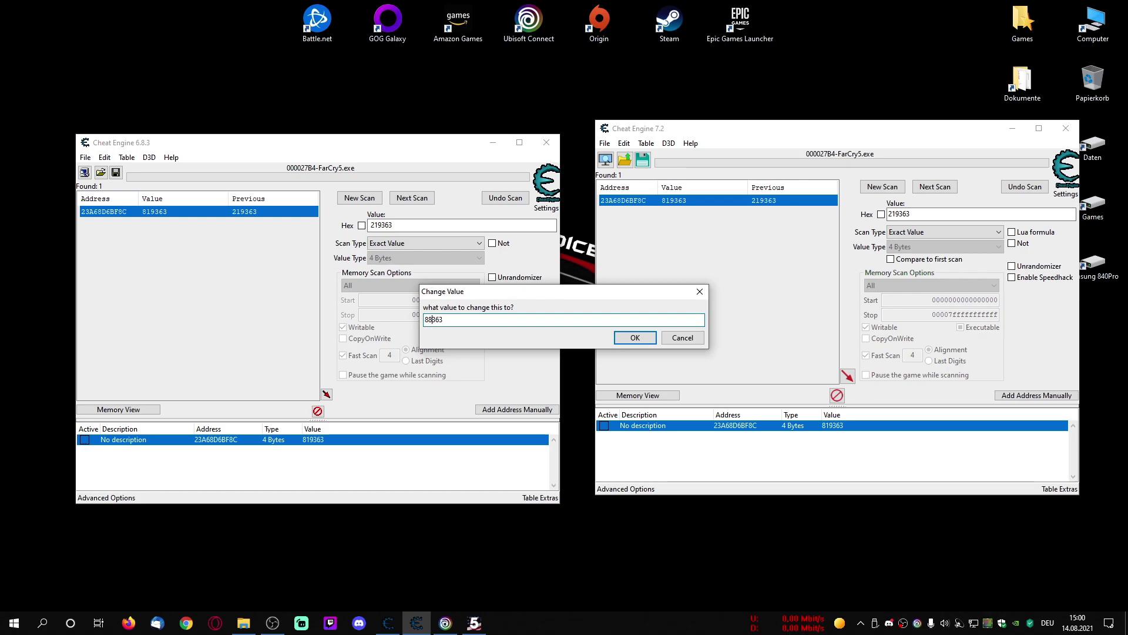
{"action": "type", "text": "888"}
{"action": "key", "text": "Return"}
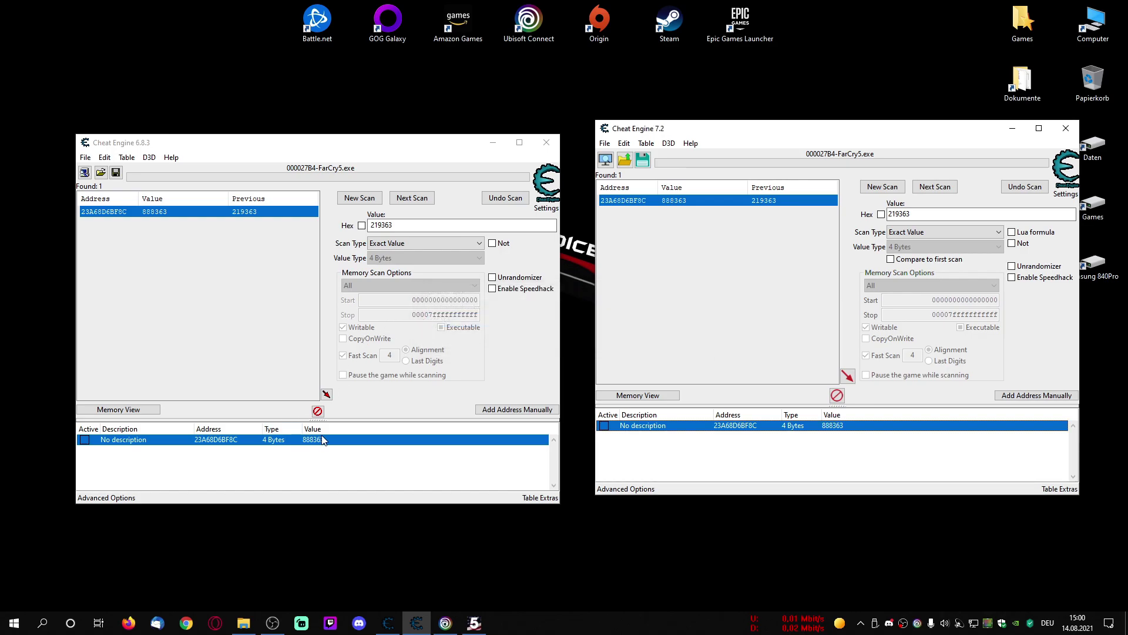
{"action": "left_click", "coordinate": [325, 449]}
{"action": "left_click_drag", "start_coordinate": [699, 134], "coordinate": [701, 151]}
{"action": "left_click", "coordinate": [444, 146]}
{"action": "left_click_drag", "start_coordinate": [445, 146], "coordinate": [438, 133]}
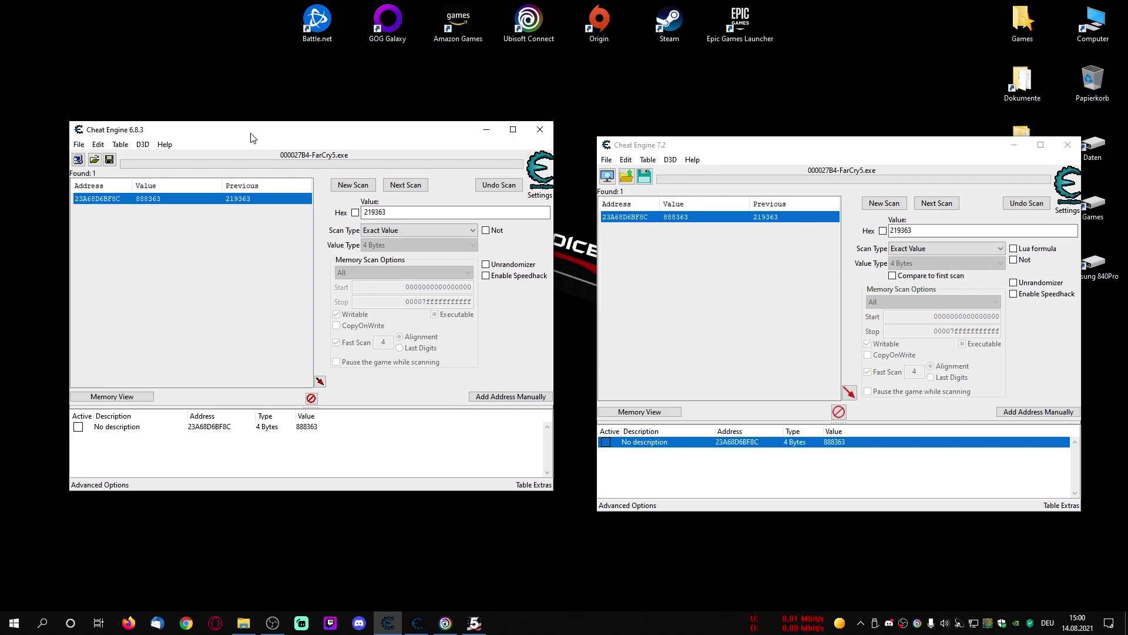
{"action": "left_click_drag", "start_coordinate": [667, 149], "coordinate": [662, 133]}
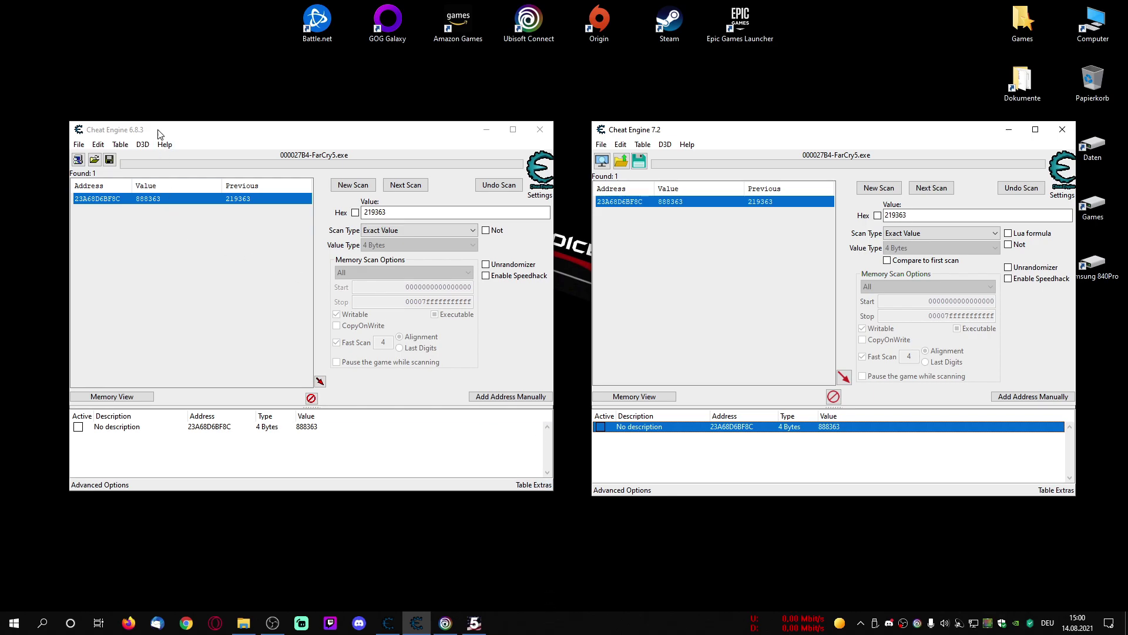
{"action": "left_click_drag", "start_coordinate": [146, 131], "coordinate": [148, 140]}
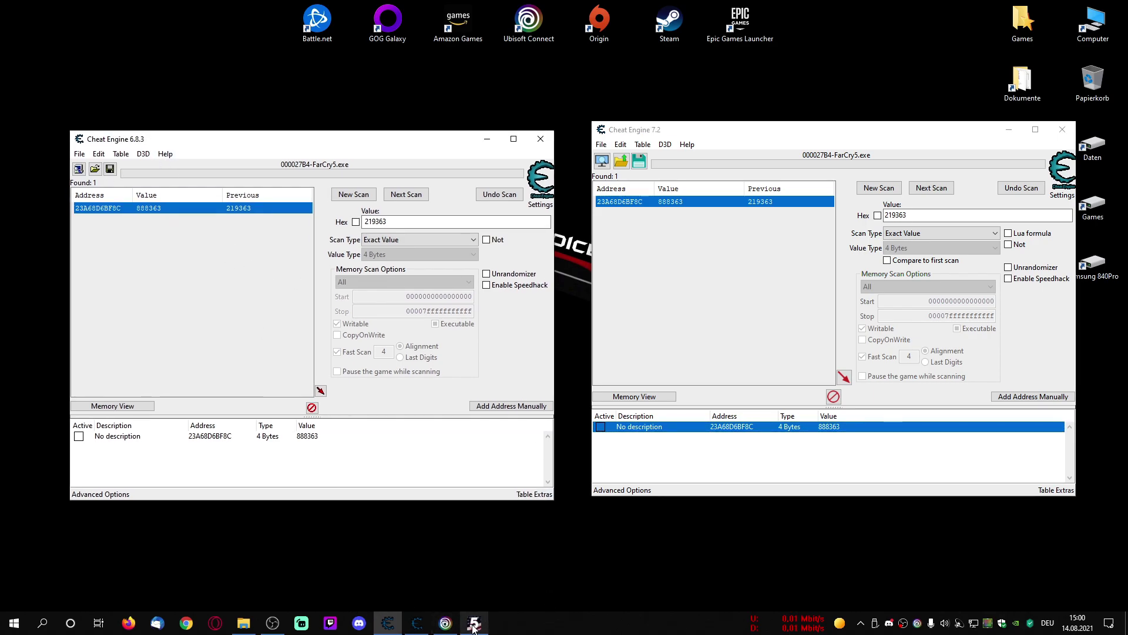
{"action": "mouse_move", "coordinate": [473, 627]}
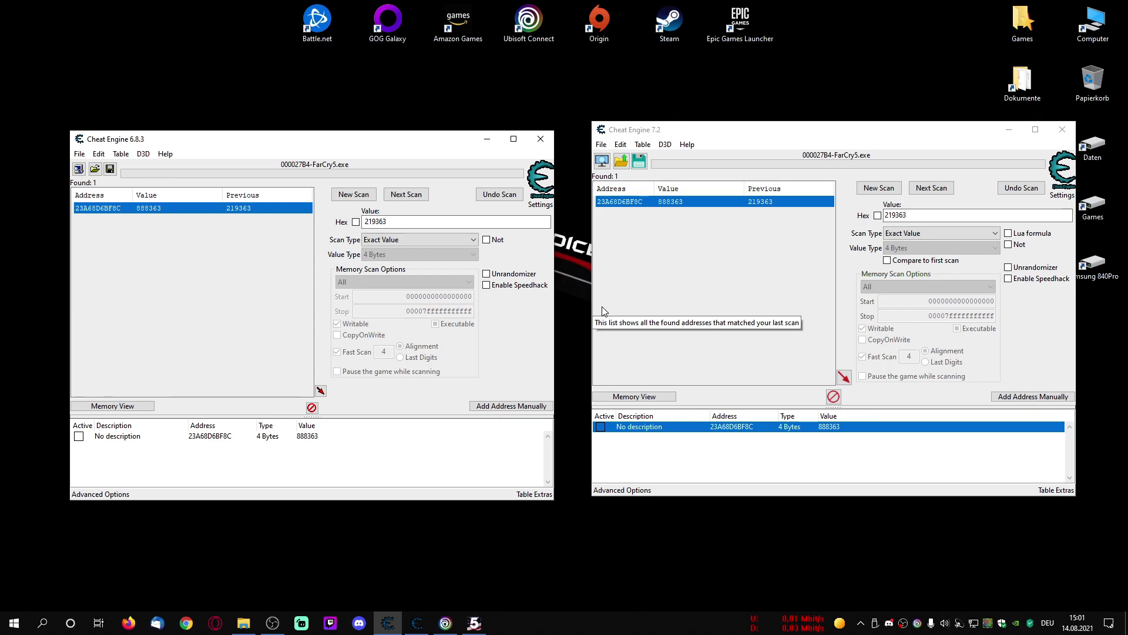
{"action": "mouse_move", "coordinate": [673, 133]}
{"action": "left_mouse_down"}
{"action": "mouse_move", "coordinate": [707, 169]}
{"action": "mouse_move", "coordinate": [678, 144]}
{"action": "left_mouse_up"}
{"action": "left_click", "coordinate": [347, 152]}
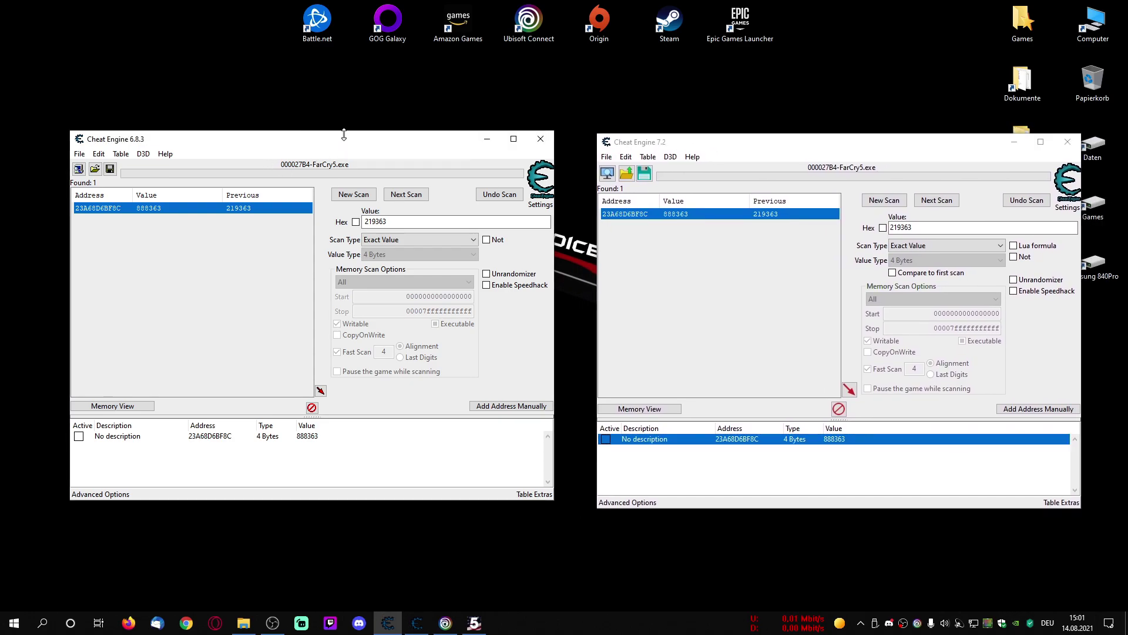
- Switch to Far Cry 5 and check the money balance in the shop's buy/sell menu
{"action": "left_click", "coordinate": [471, 626]}
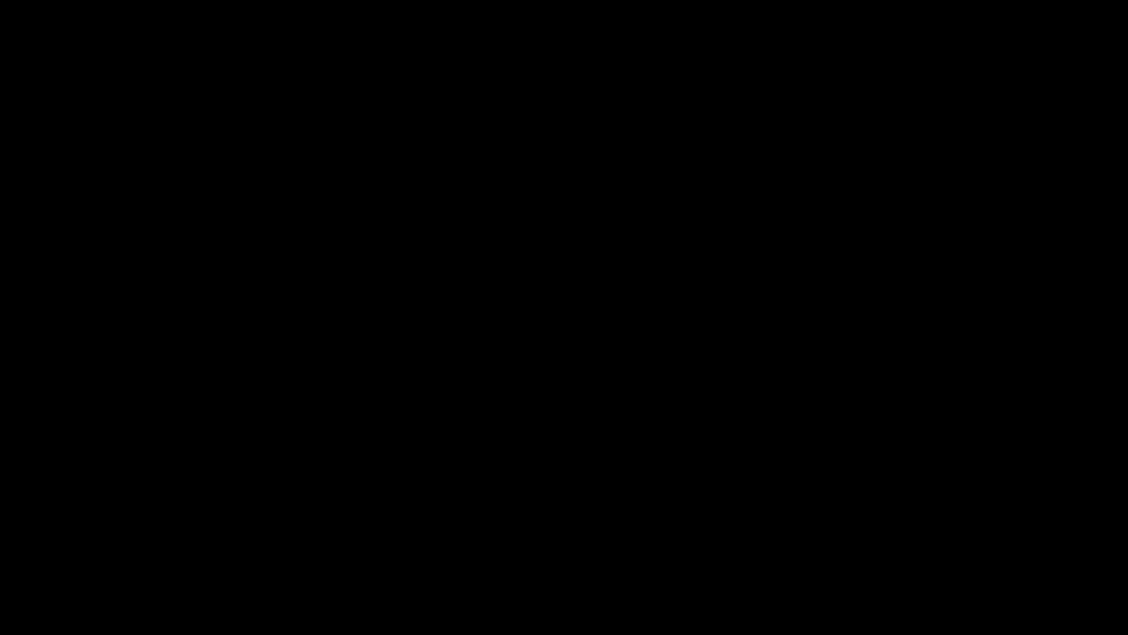
{"action": "key", "text": "Escape"}
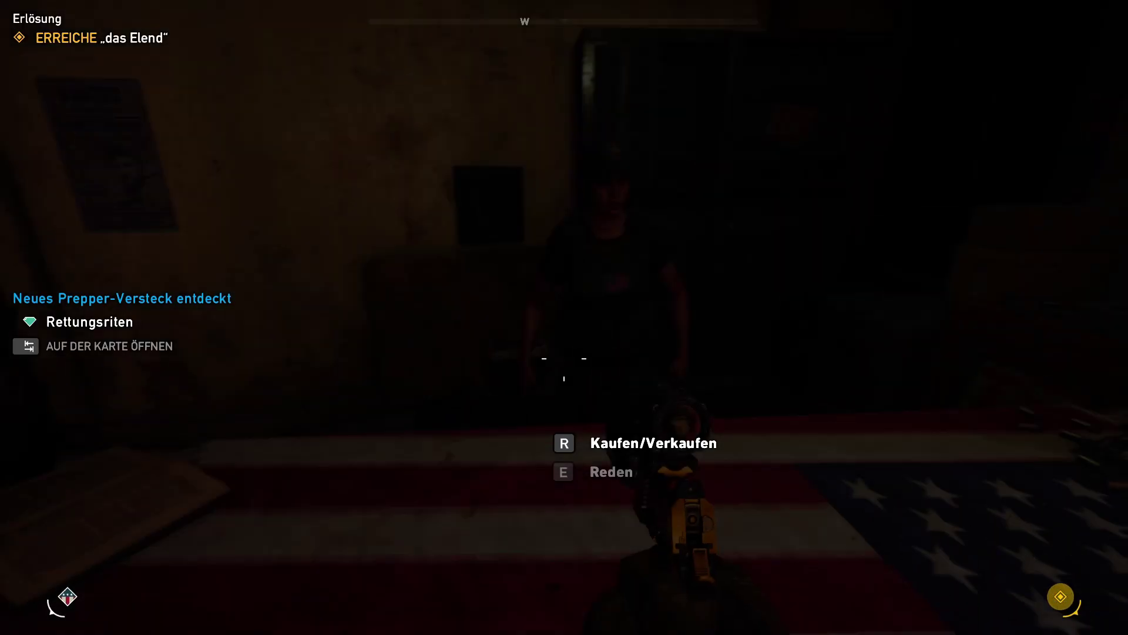
{"action": "key", "text": "r"}
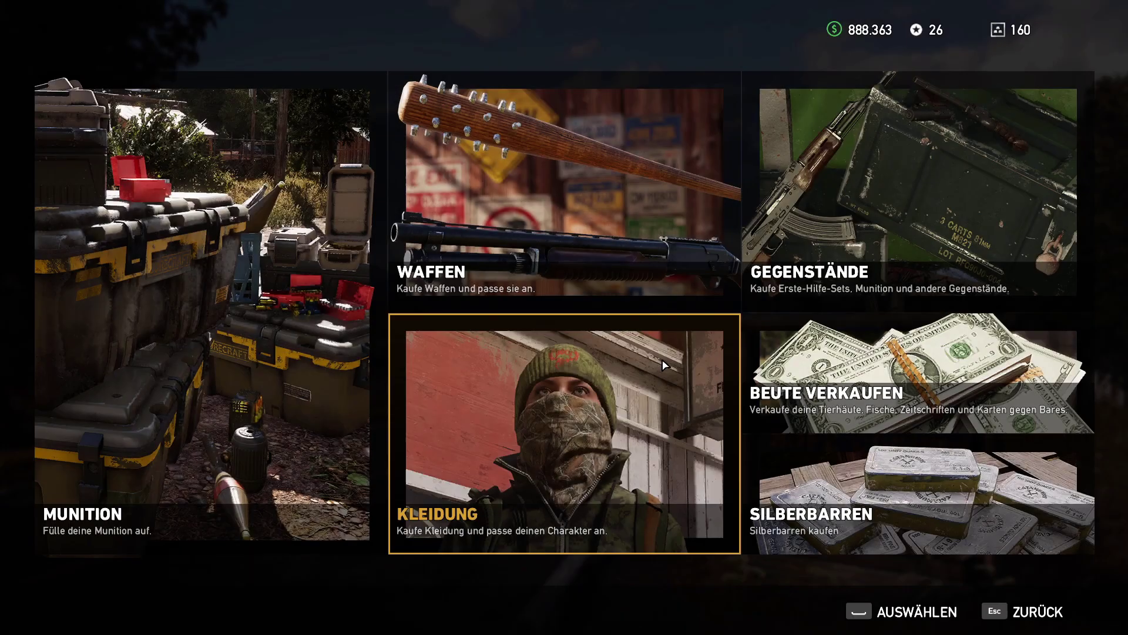
{"action": "key", "text": "Escape"}
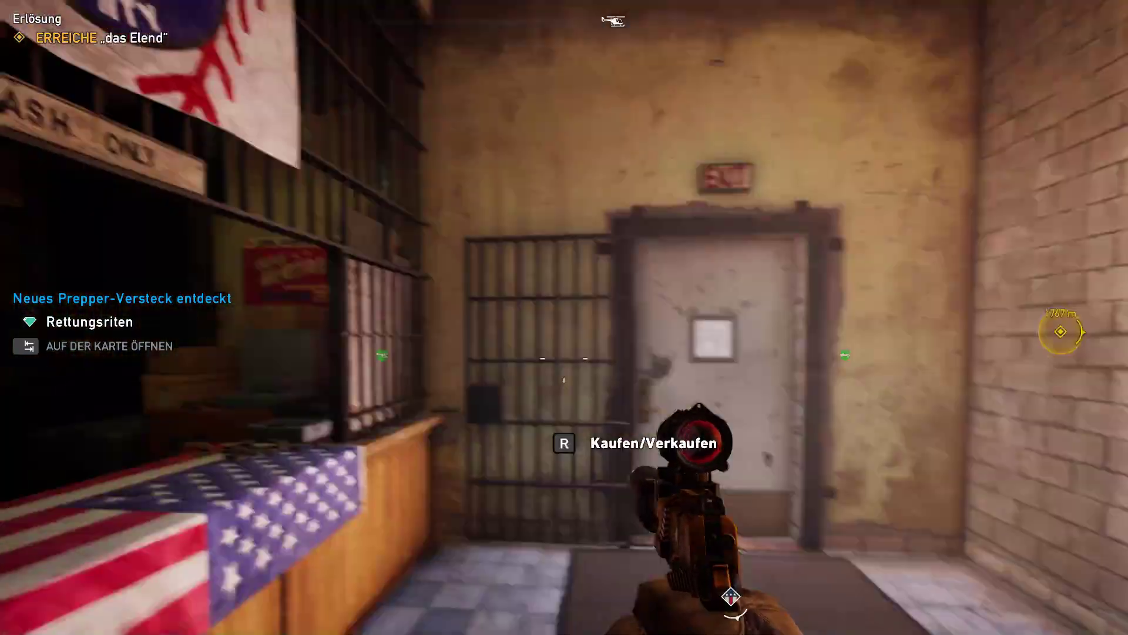
{"action": "key", "text": "r"}
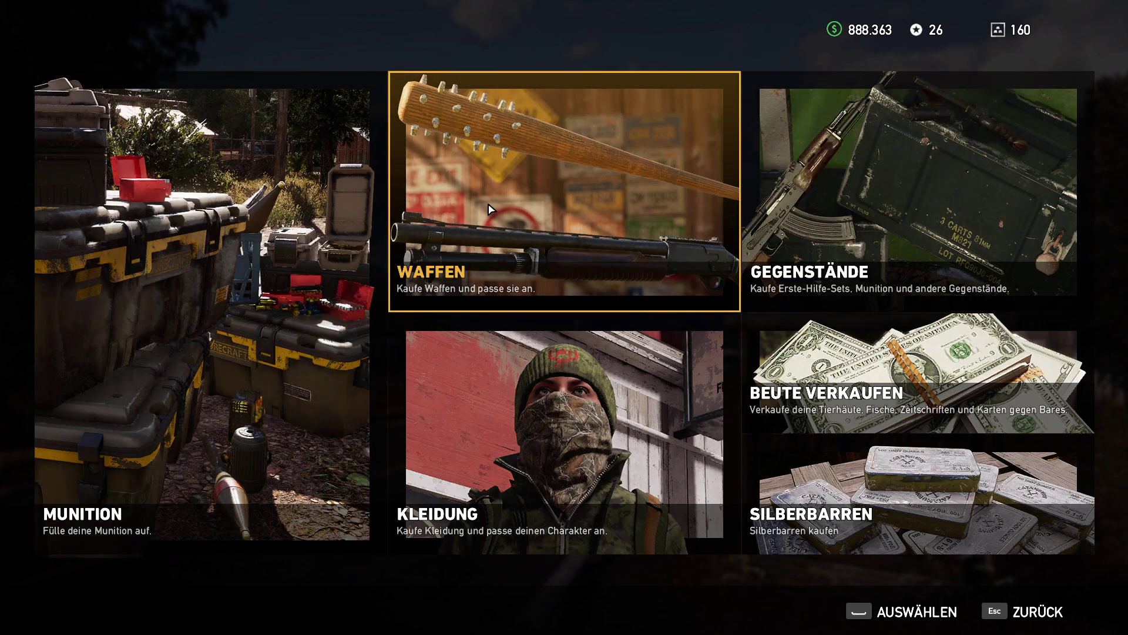
- Buy the RAT4 launcher and the Flammenwerfer from the special weapons category of the weapons shop
{"action": "left_click", "coordinate": [493, 210]}
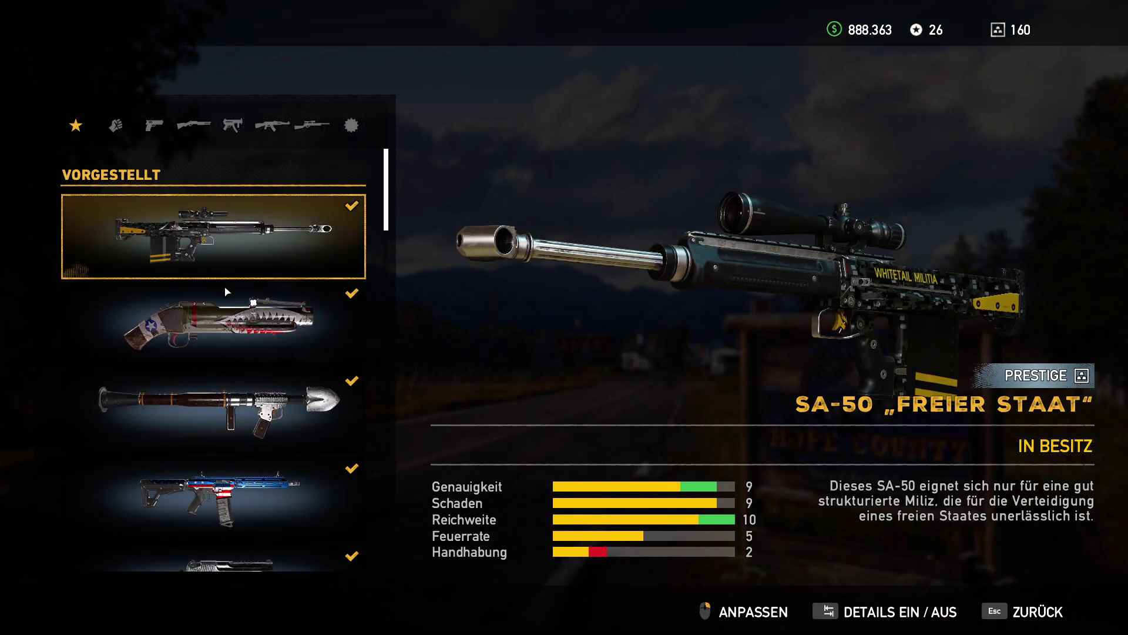
{"action": "scroll", "coordinate": [227, 291], "scroll_direction": "down", "scroll_amount": 5}
{"action": "scroll", "coordinate": [231, 267], "scroll_direction": "up", "scroll_amount": 1}
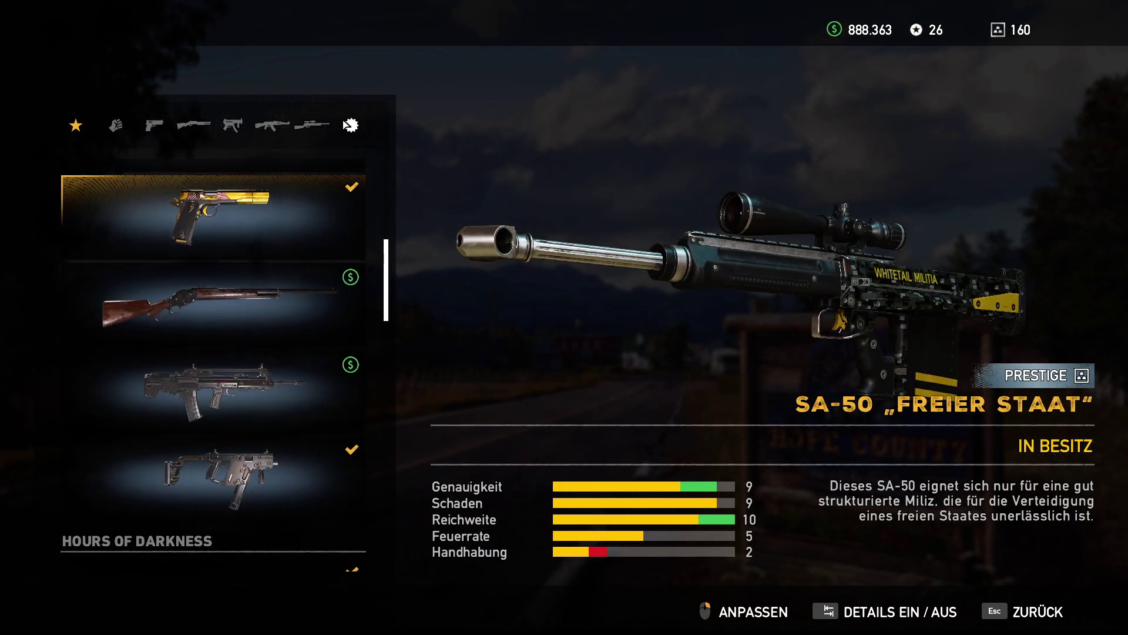
{"action": "left_click", "coordinate": [344, 125]}
{"action": "scroll", "coordinate": [246, 329], "scroll_direction": "down", "scroll_amount": 5}
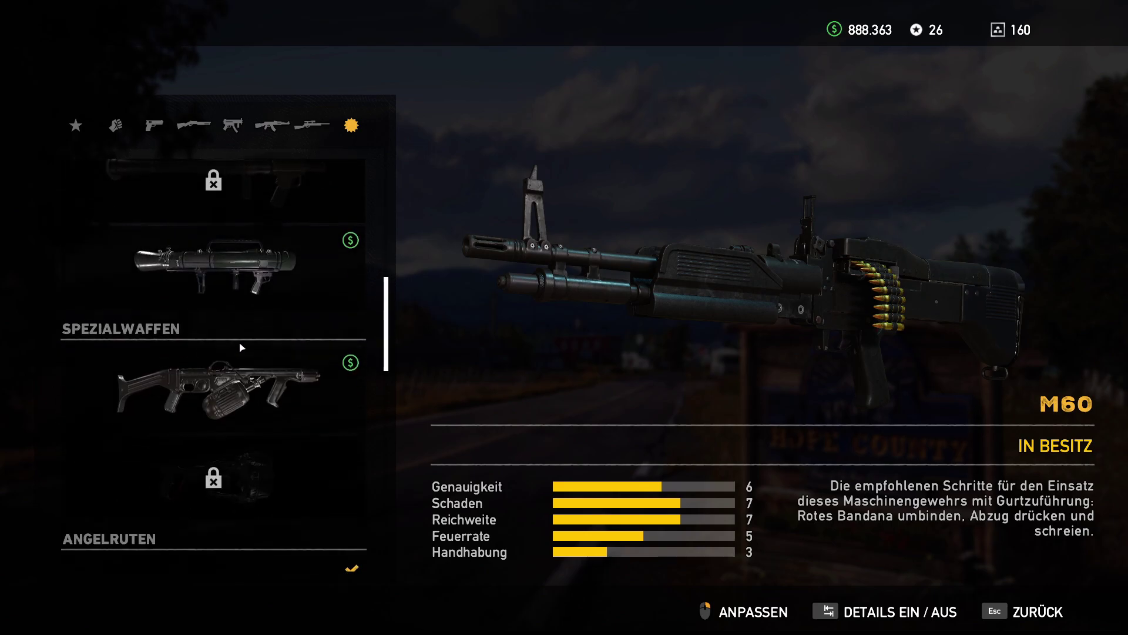
{"action": "left_click", "coordinate": [234, 264]}
{"action": "left_click", "coordinate": [541, 323]}
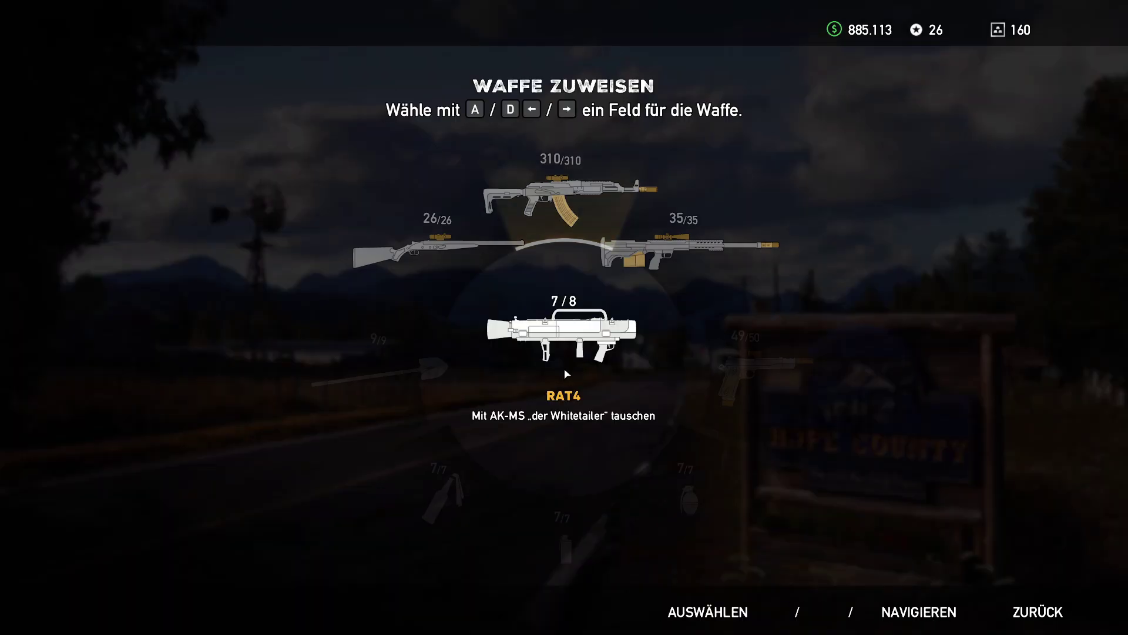
{"action": "left_click", "coordinate": [670, 270]}
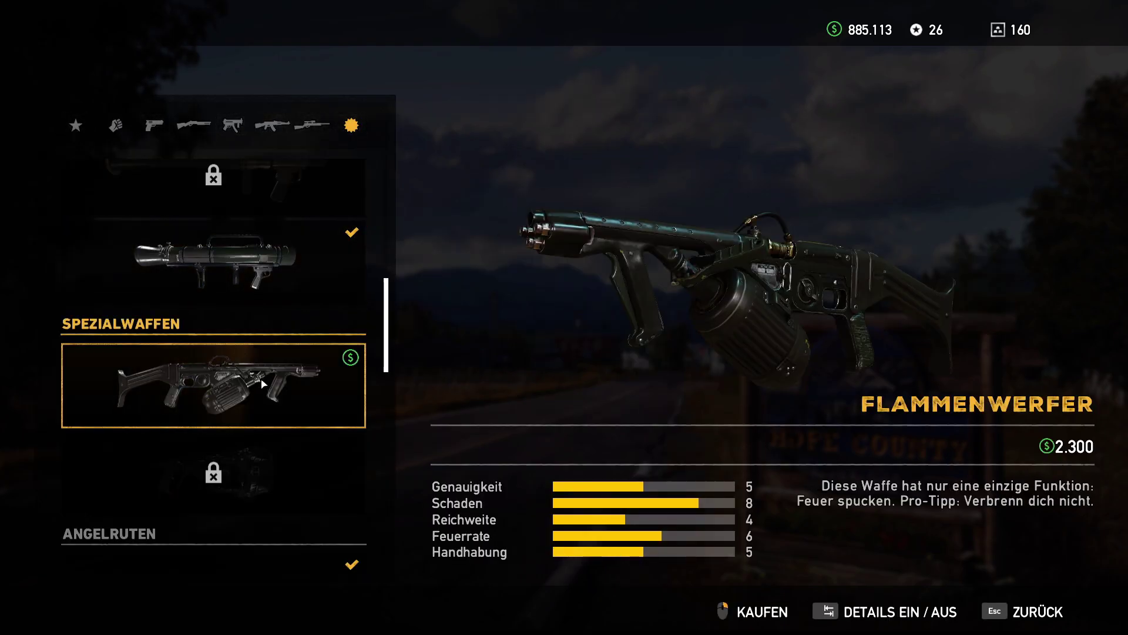
{"action": "left_click", "coordinate": [257, 379]}
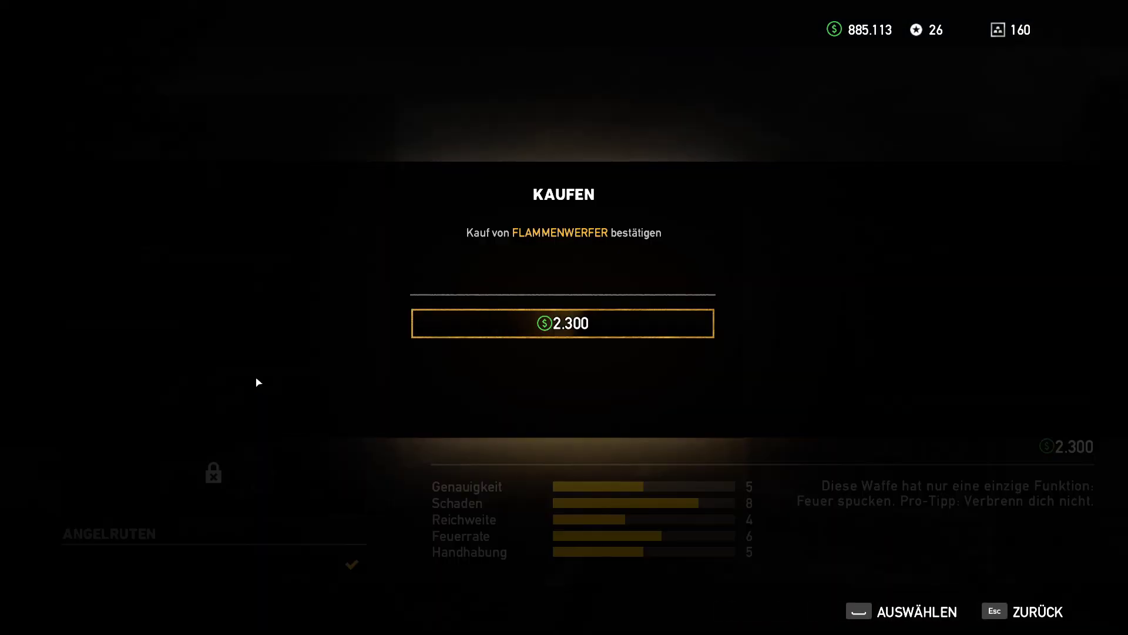
{"action": "left_click", "coordinate": [517, 333]}
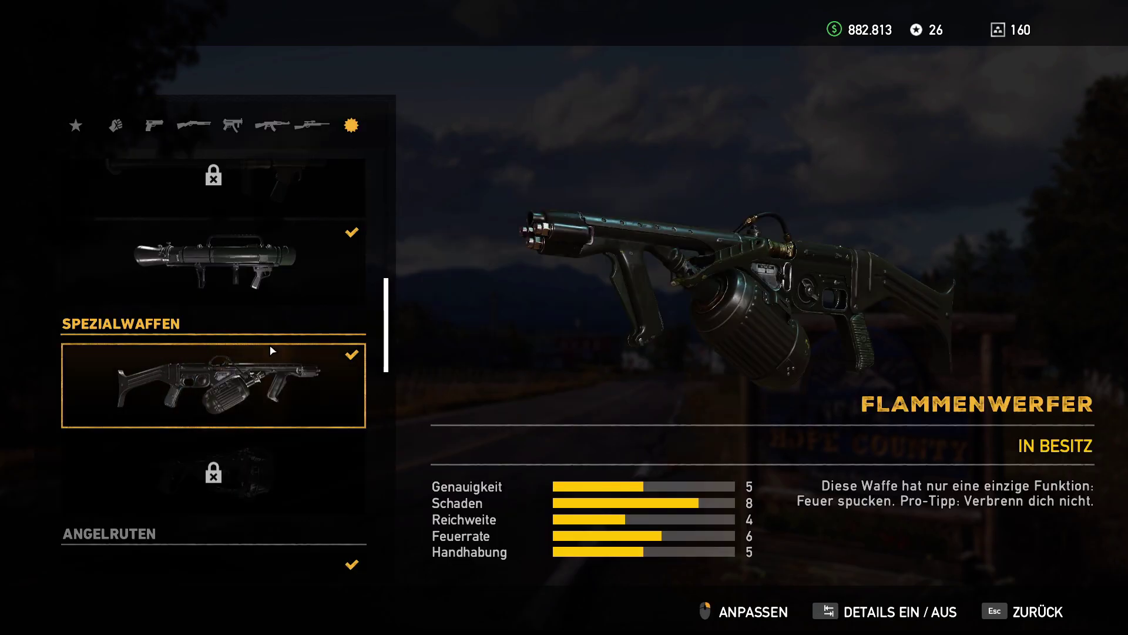
- Browse the prestige special weapons and the prestige sniper rifles, and leave the shop
{"action": "scroll", "coordinate": [271, 351], "scroll_direction": "down", "scroll_amount": 10}
{"action": "scroll", "coordinate": [239, 376], "scroll_direction": "down", "scroll_amount": 3}
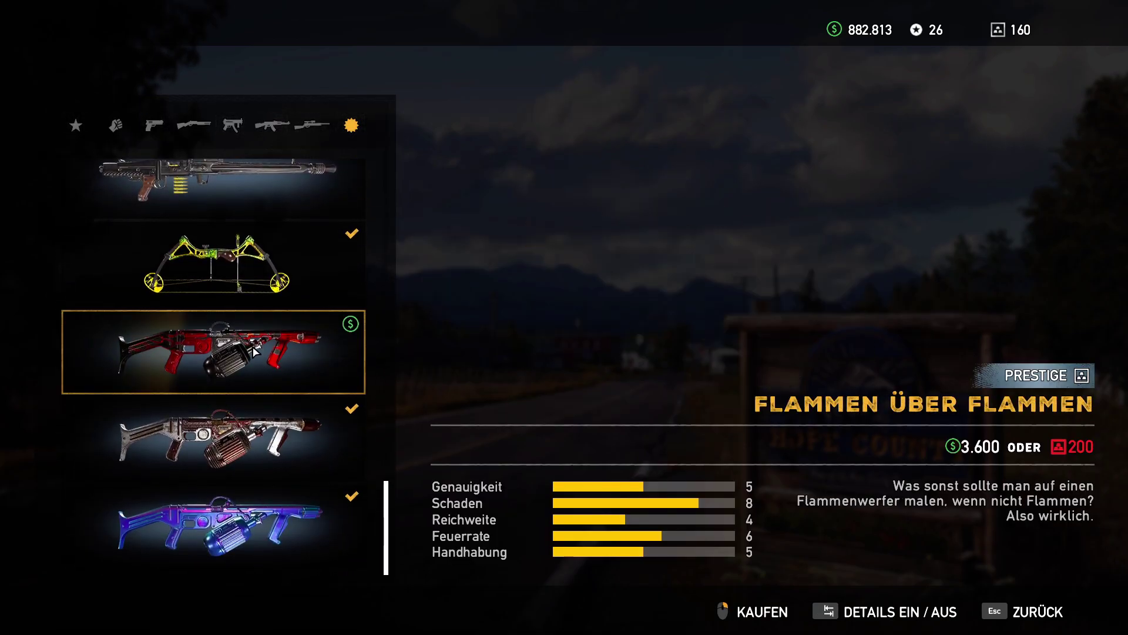
{"action": "left_click", "coordinate": [325, 134]}
{"action": "scroll", "coordinate": [227, 279], "scroll_direction": "down", "scroll_amount": 6}
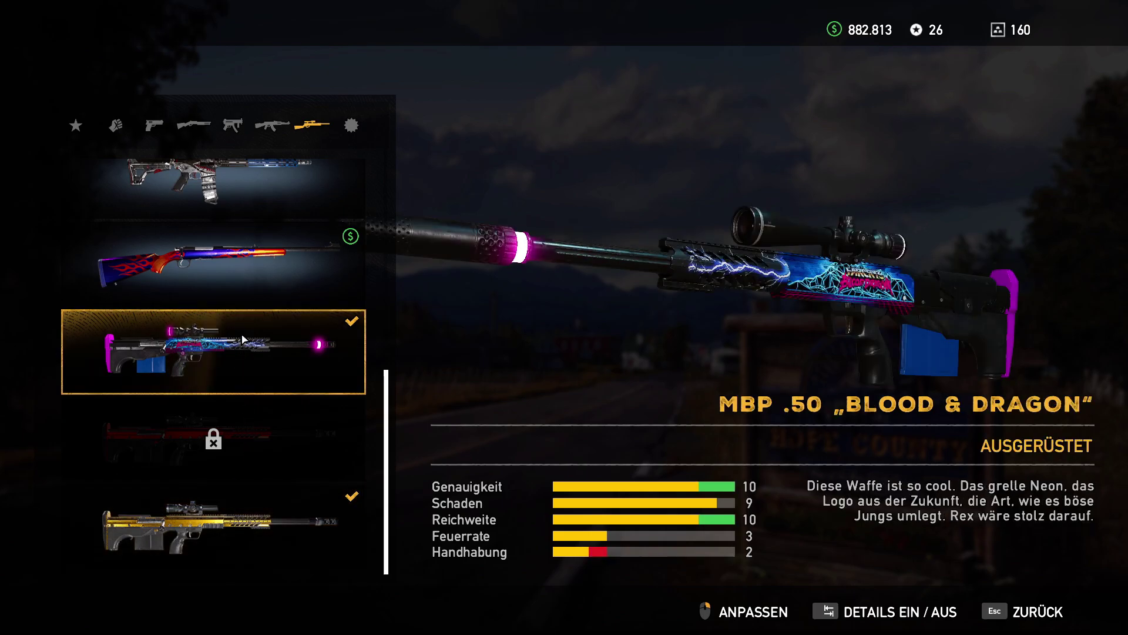
{"action": "key", "text": "Down"}
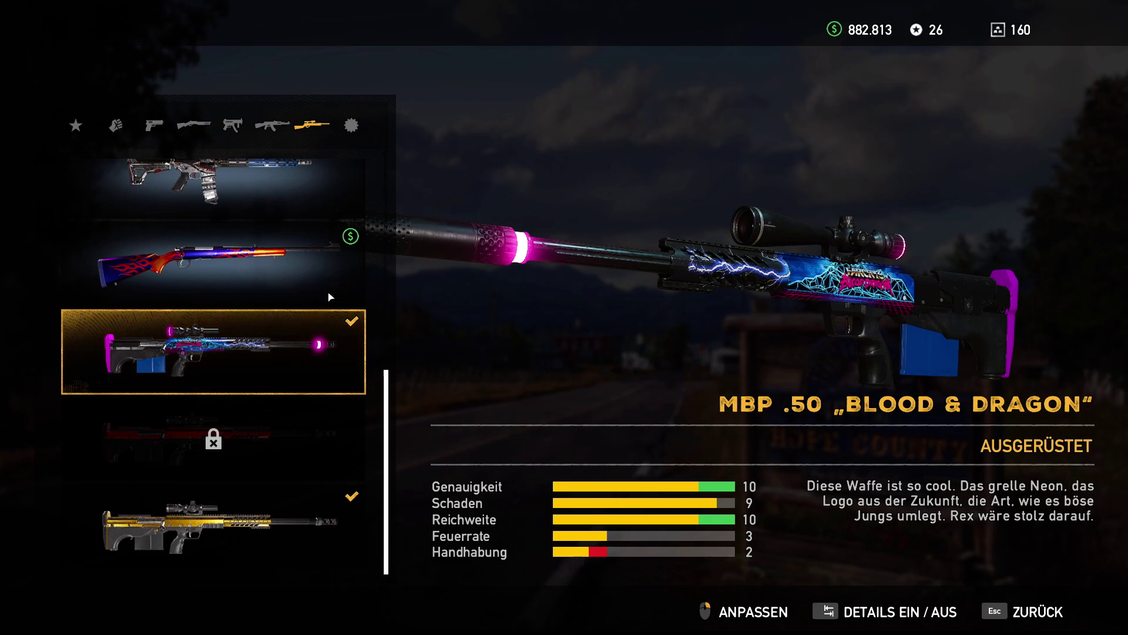
{"action": "scroll", "coordinate": [194, 317], "scroll_direction": "up", "scroll_amount": 1}
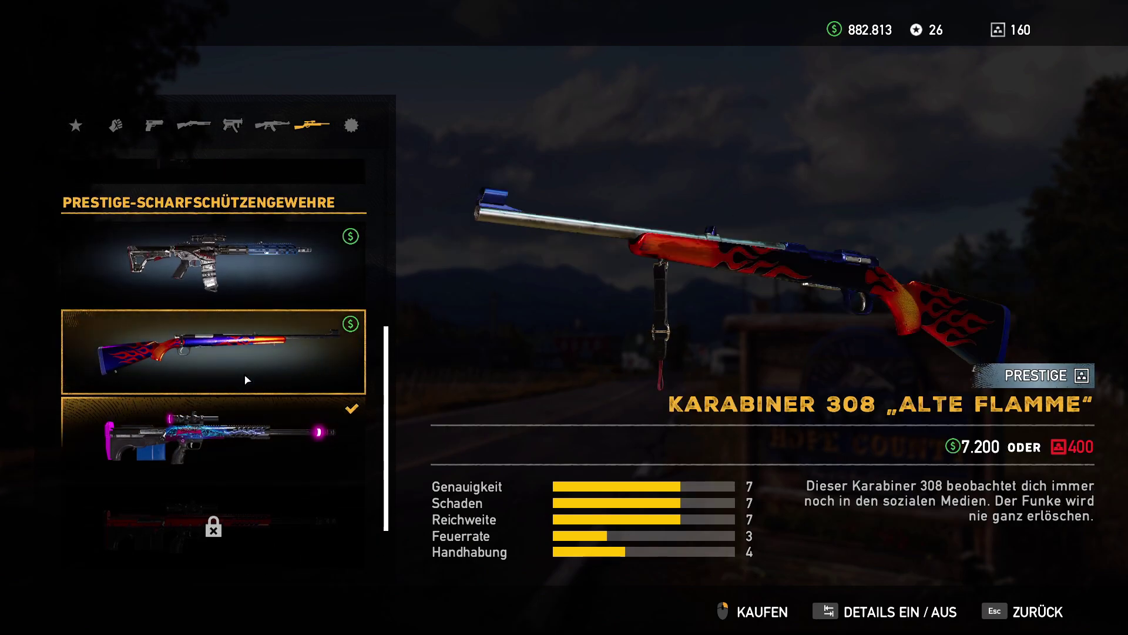
{"action": "key", "text": "Escape"}
{"action": "key", "text": "Escape"}
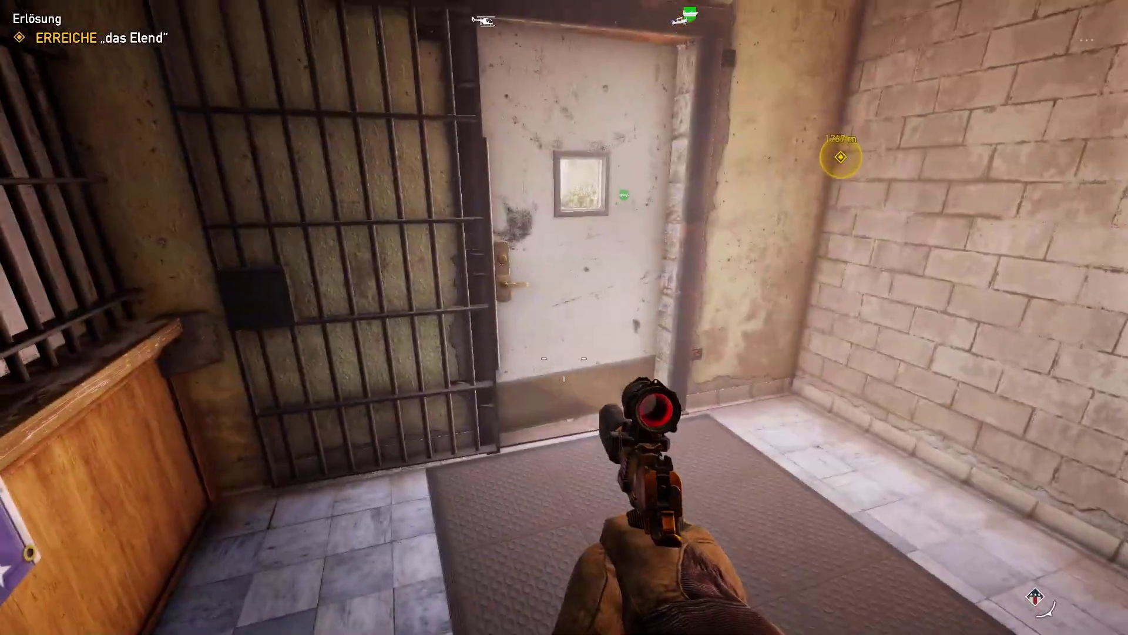
- Walk out of the shop and through the prison to the area outside its walls
{"action": "key", "text": "m"}
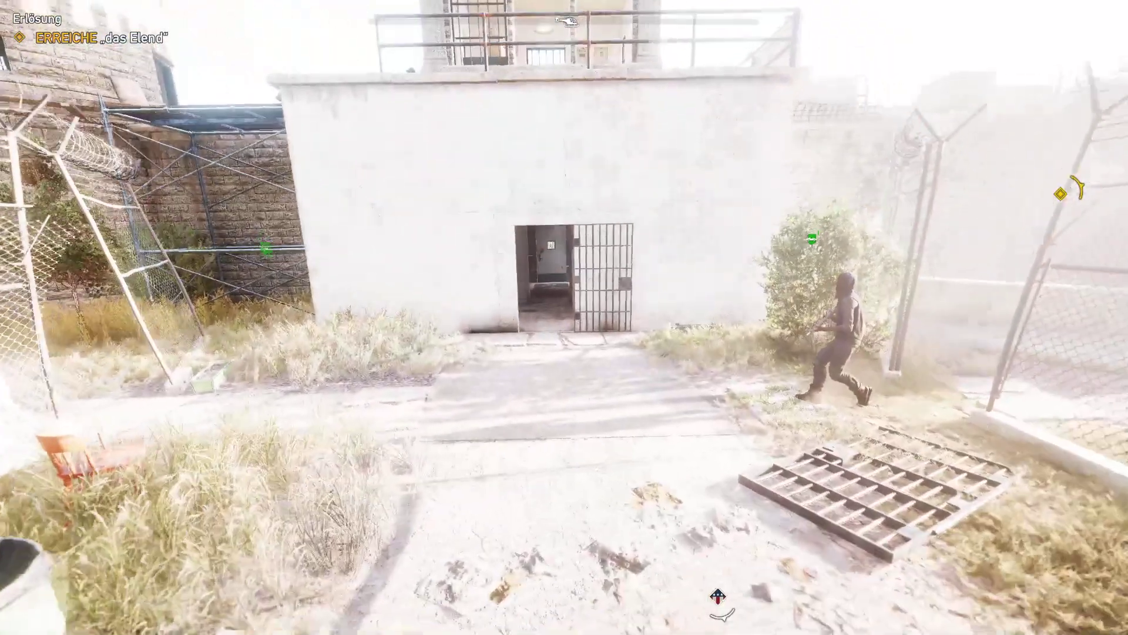
{"action": "key", "text": "w"}
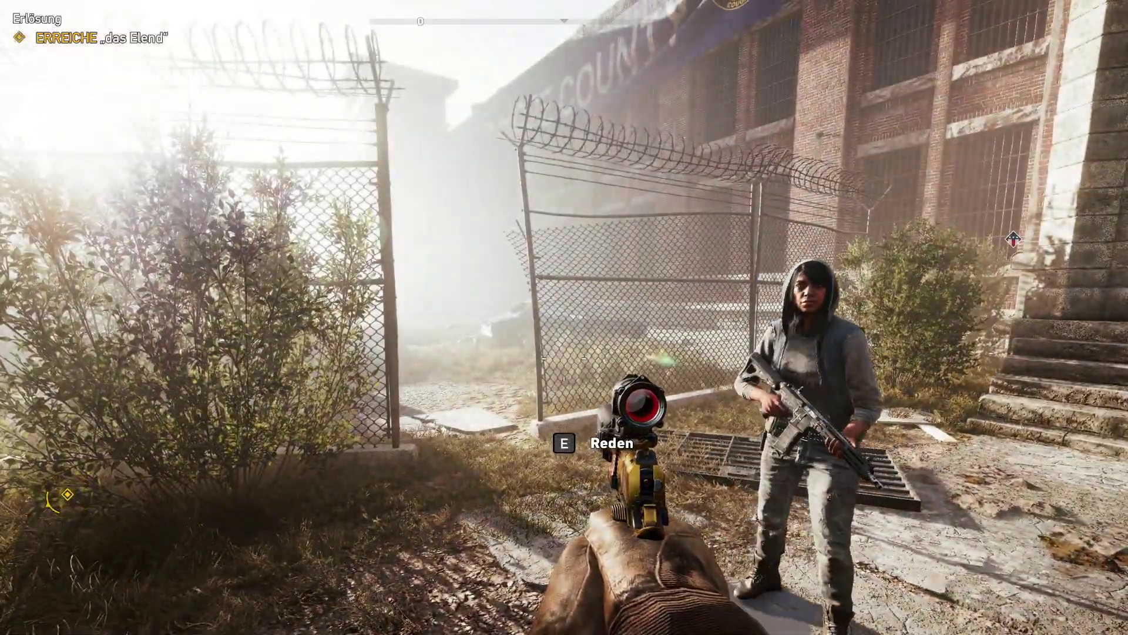
{"action": "key", "text": "w"}
{"action": "key", "text": "w"}
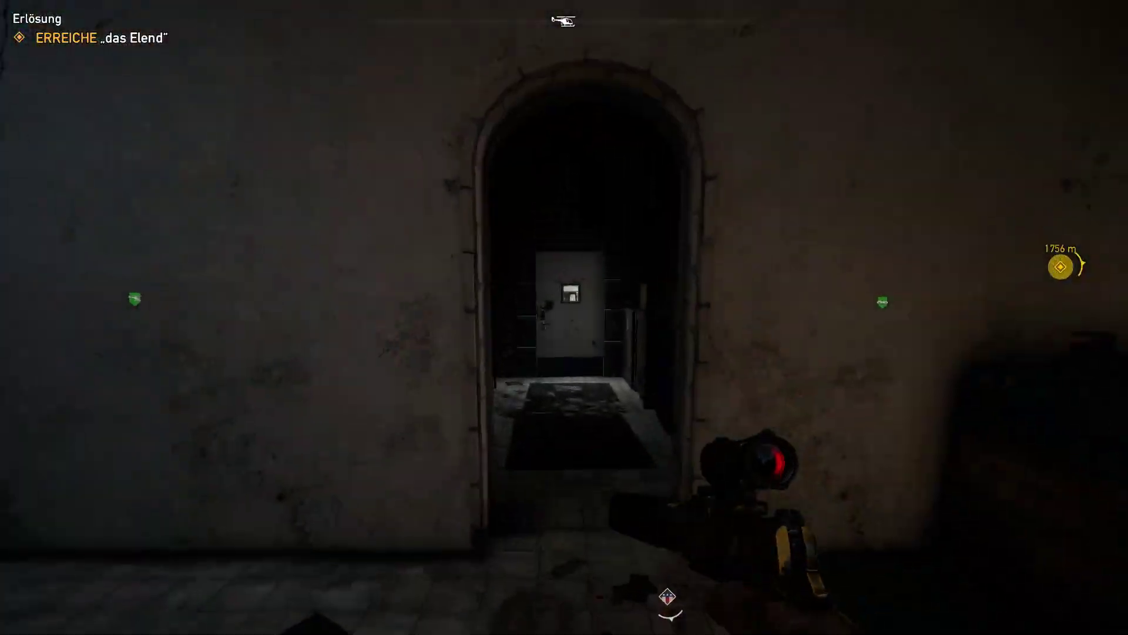
{"action": "key", "text": "e"}
{"action": "key", "text": "w"}
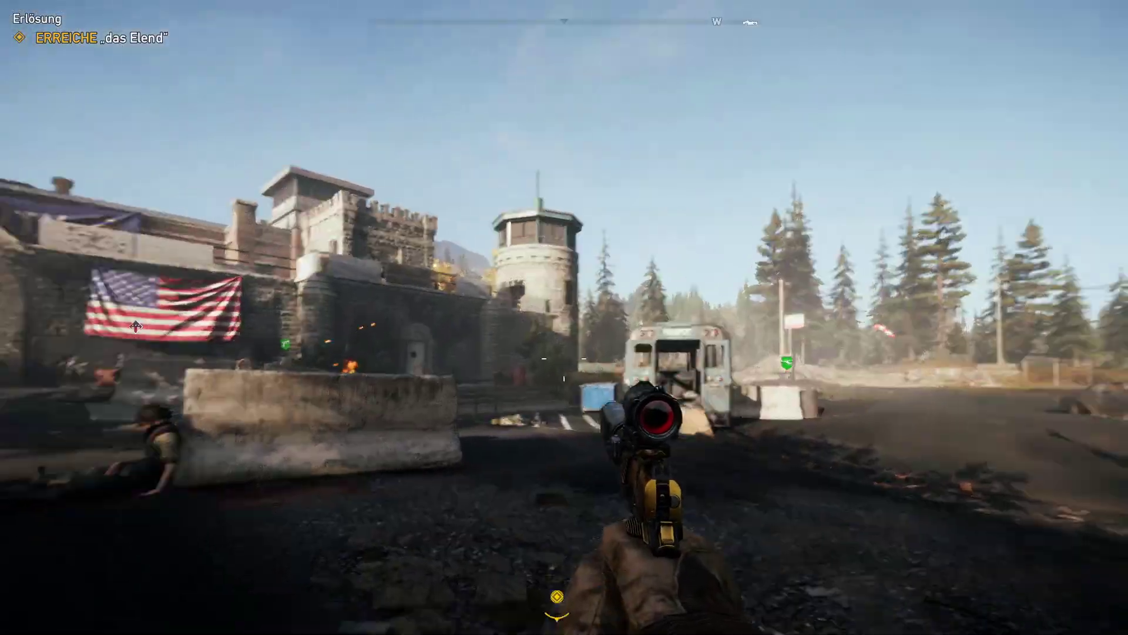
- Open the game map and go to the star-marked perks page to check the available points
{"action": "key", "text": "m"}
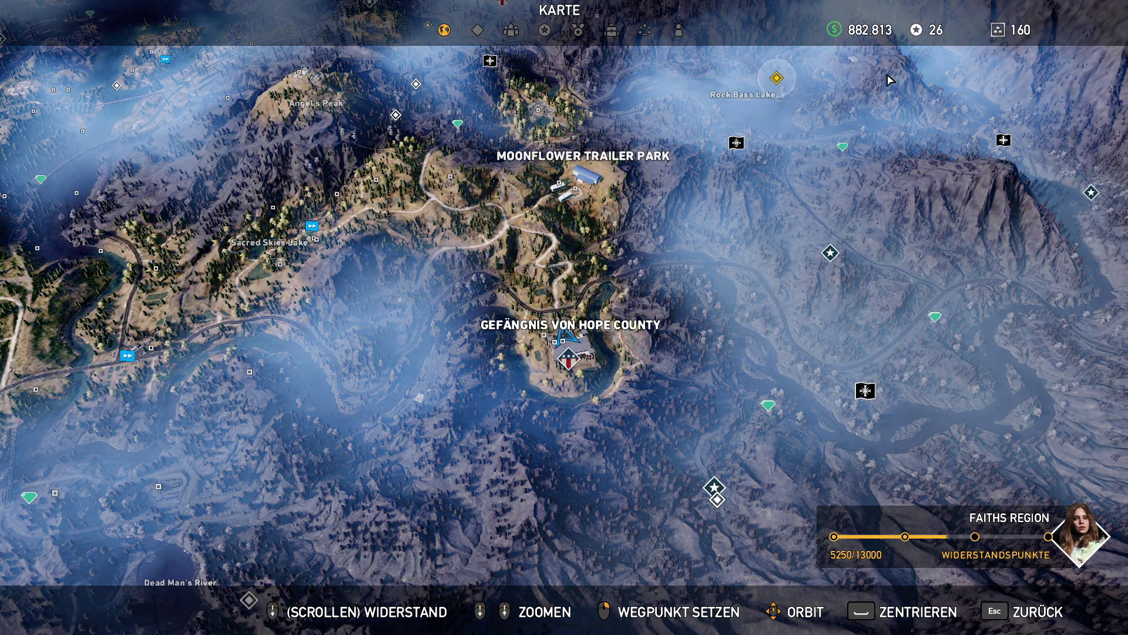
{"action": "mouse_move", "coordinate": [539, 42]}
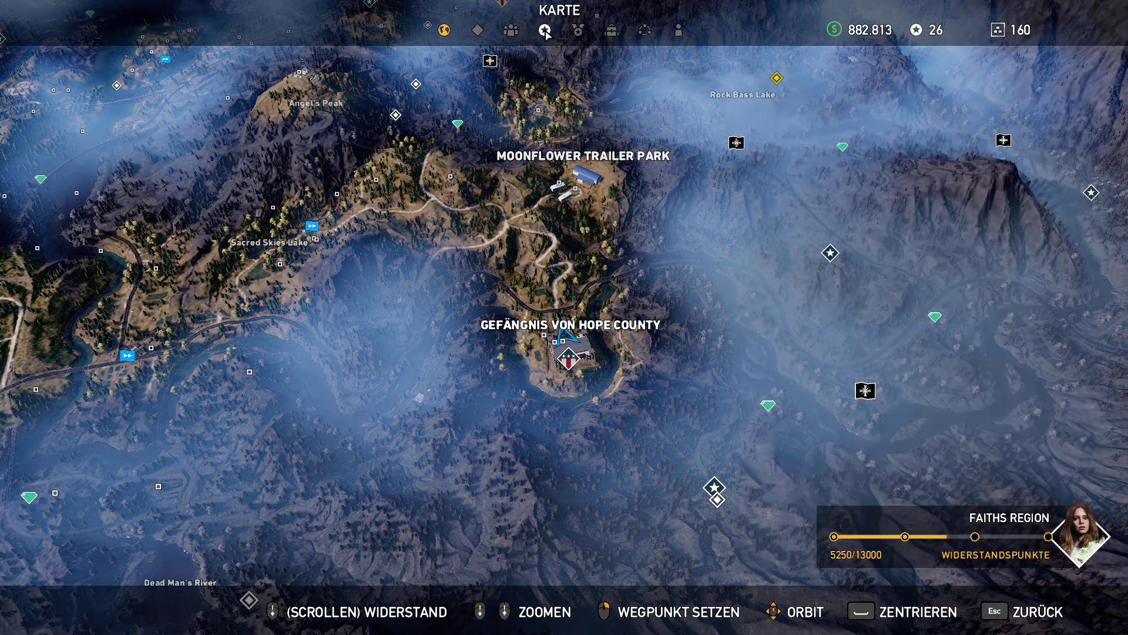
{"action": "left_click", "coordinate": [546, 33]}
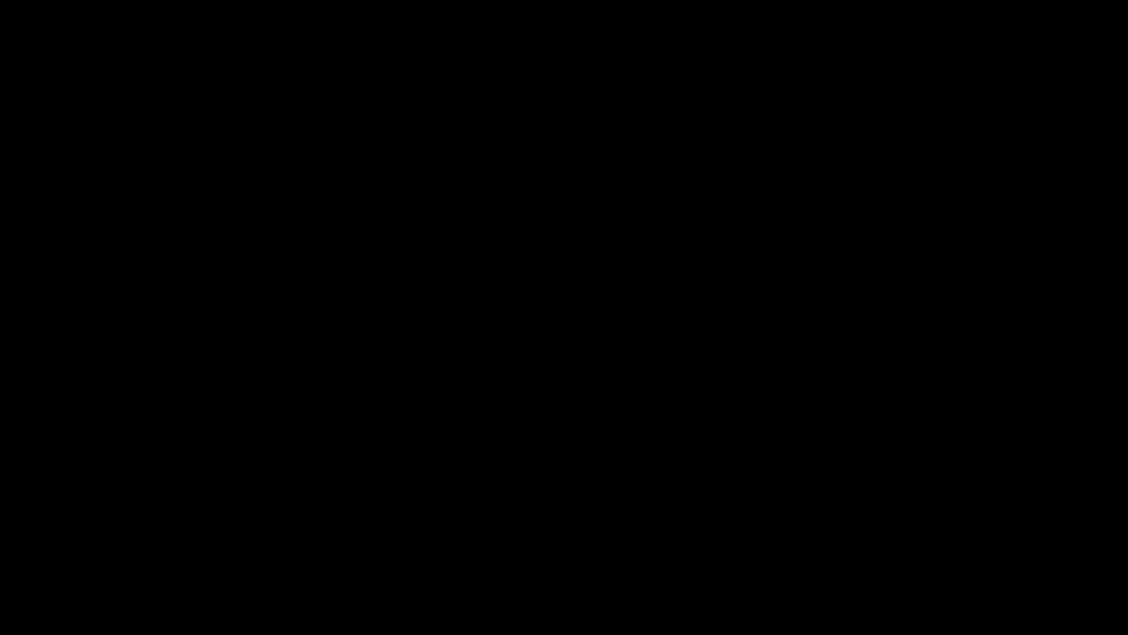
- Return to both Cheat Engine versions, clear the old scans and run a first scan for the exact value 26
{"action": "left_click_drag", "start_coordinate": [833, 136], "coordinate": [841, 138]}
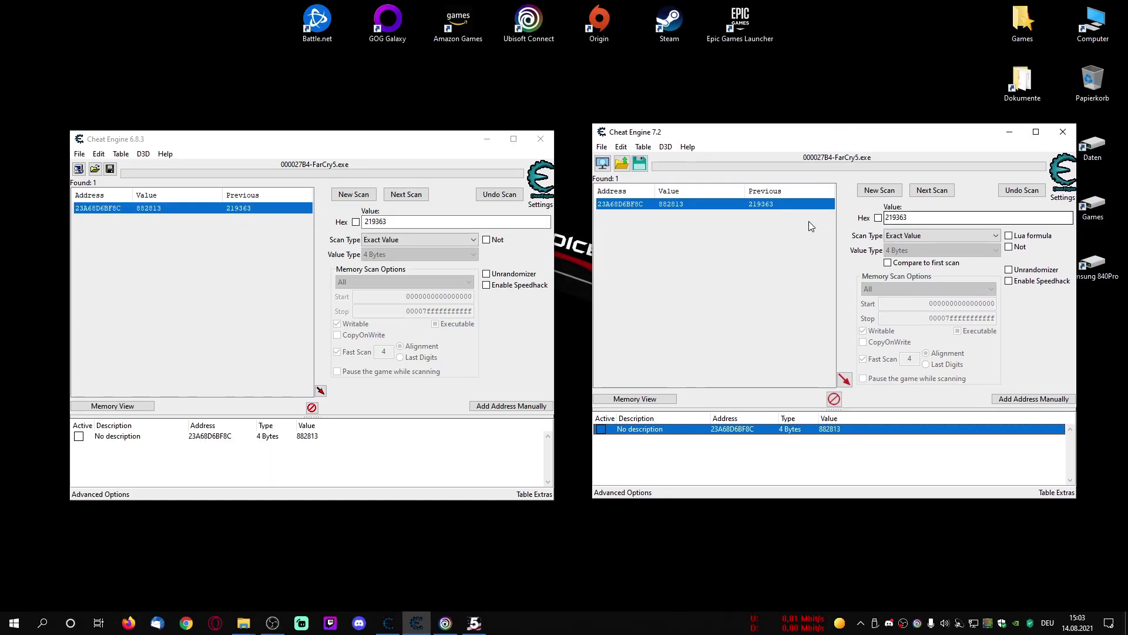
{"action": "left_click", "coordinate": [888, 194]}
{"action": "left_click", "coordinate": [353, 193]}
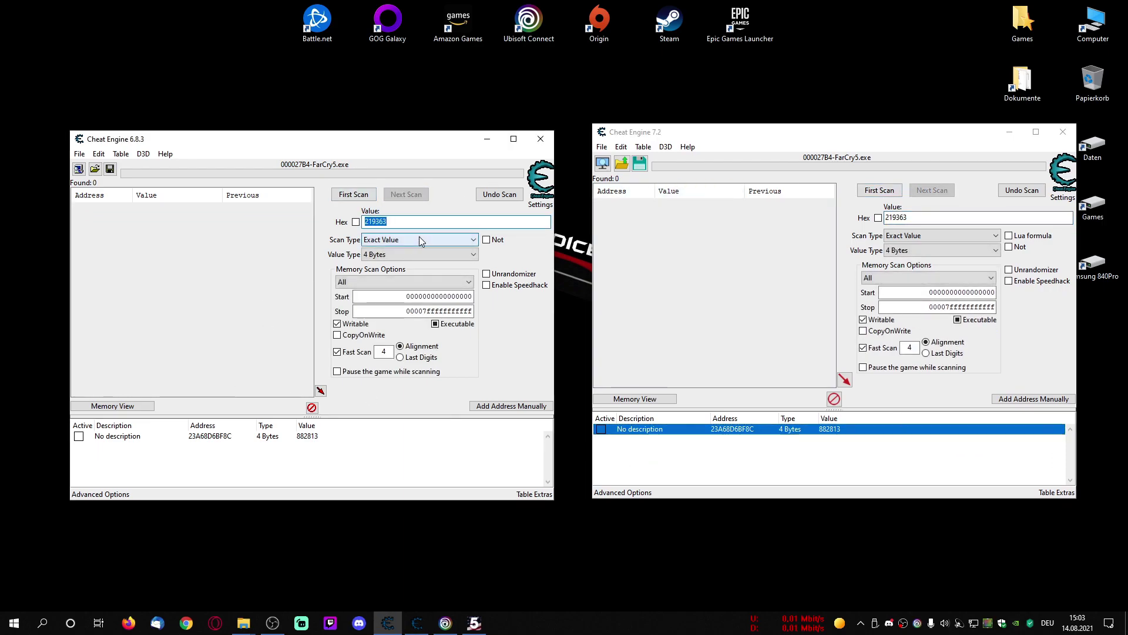
{"action": "type", "text": "26"}
{"action": "left_click", "coordinate": [353, 194]}
{"action": "double_click", "coordinate": [899, 218]}
{"action": "type", "text": "26"}
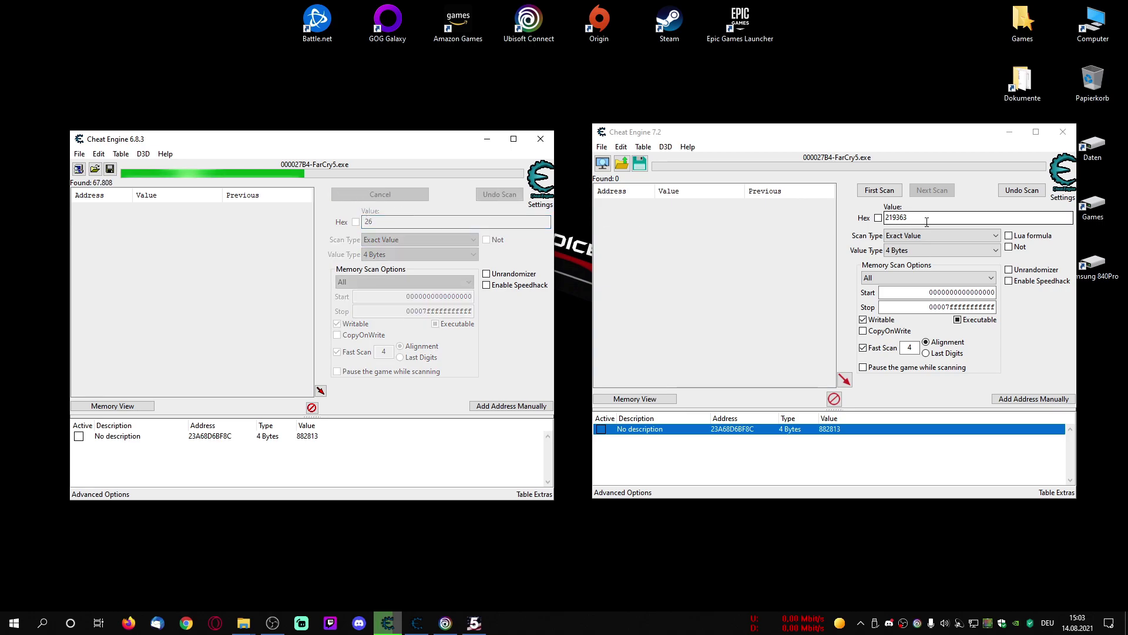
{"action": "left_click", "coordinate": [887, 194]}
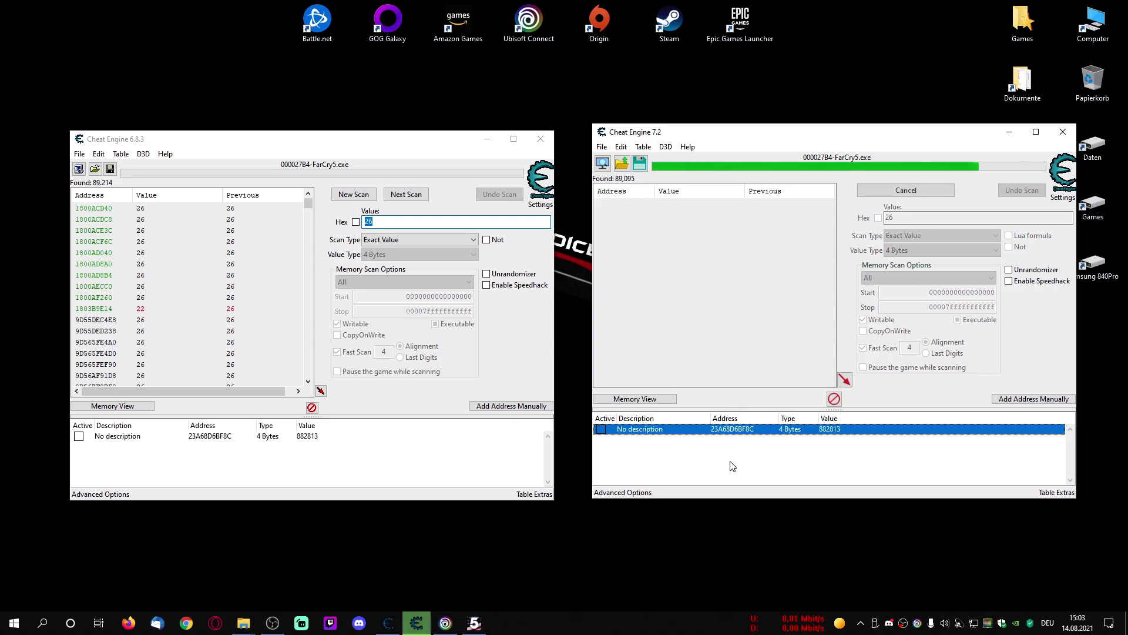
- Check the performance view in Task Manager, minimise it and reposition the Cheat Engine 7.2 window
{"action": "right_click", "coordinate": [676, 622]}
{"action": "left_click", "coordinate": [715, 566]}
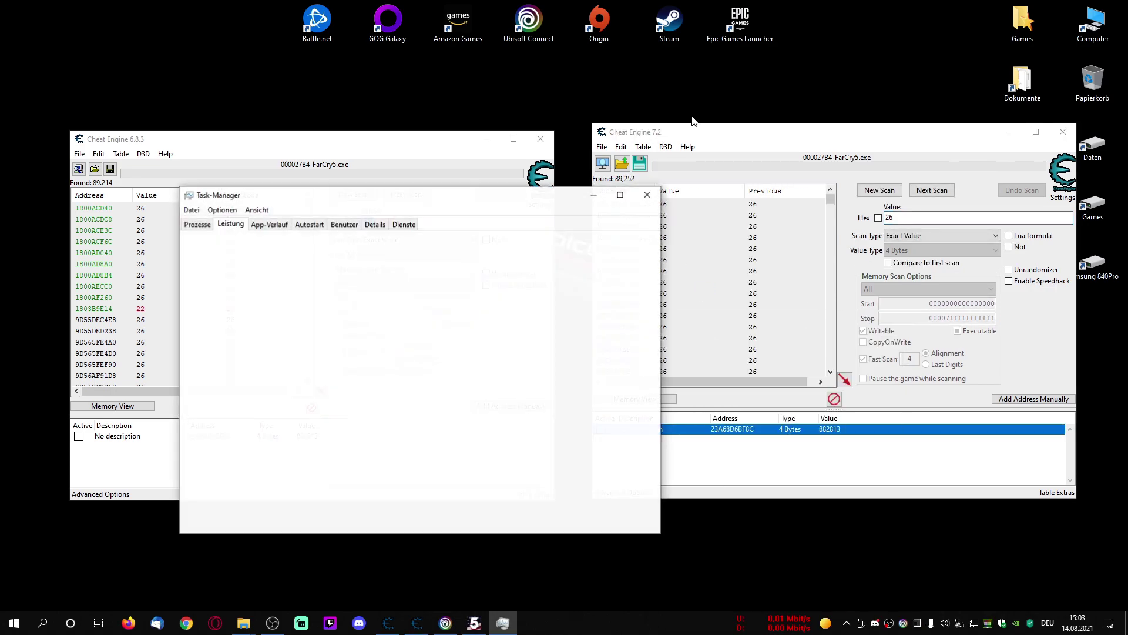
{"action": "left_click", "coordinate": [596, 195]}
{"action": "mouse_move", "coordinate": [889, 139]}
{"action": "left_mouse_down"}
{"action": "mouse_move", "coordinate": [885, 157]}
{"action": "mouse_move", "coordinate": [864, 141]}
{"action": "mouse_move", "coordinate": [878, 155]}
{"action": "left_mouse_up"}
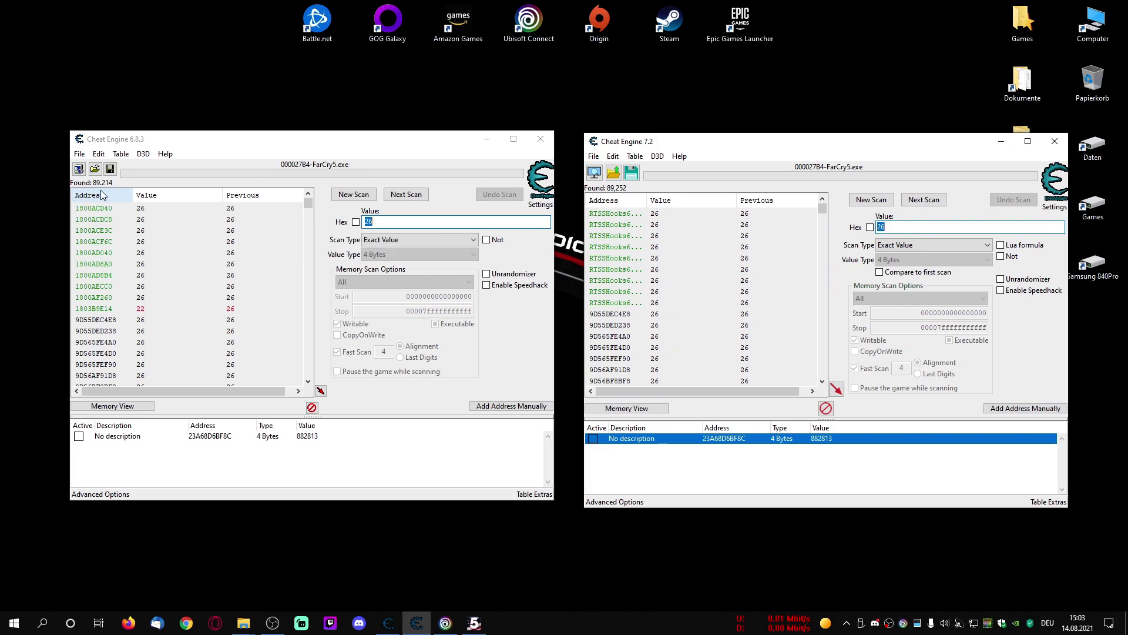
- Reposition the Cheat Engine 6.8.3 window and narrow the address column in the 7.2 scan results
{"action": "left_click_drag", "start_coordinate": [339, 142], "coordinate": [336, 171]}
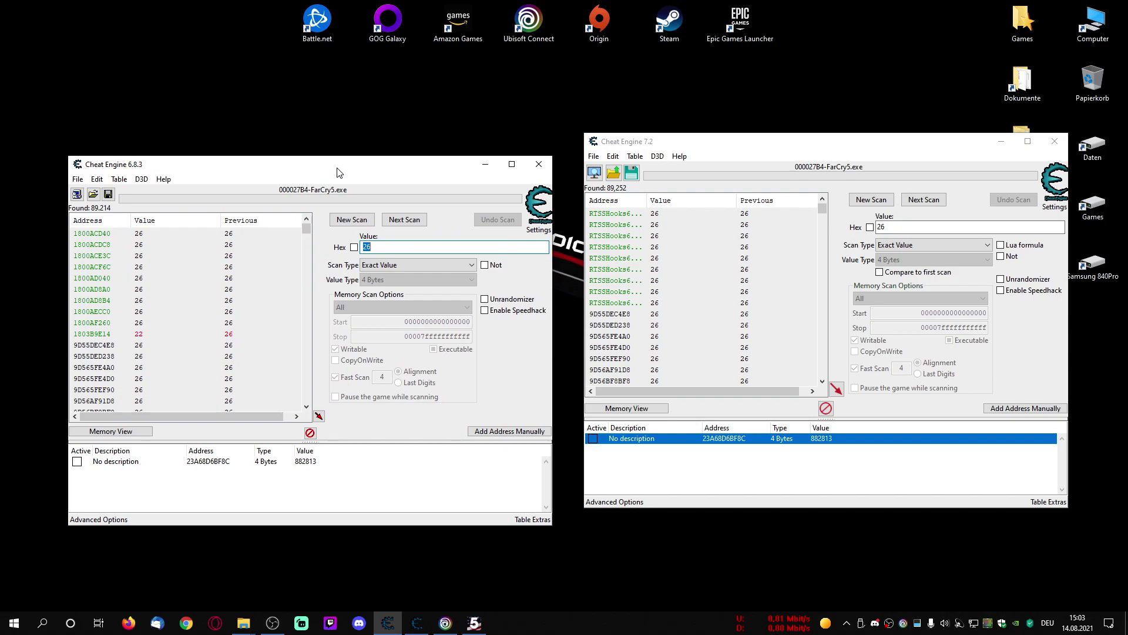
{"action": "left_click", "coordinate": [399, 250]}
{"action": "left_click", "coordinate": [587, 247]}
{"action": "left_click", "coordinate": [594, 247]}
{"action": "mouse_move", "coordinate": [649, 204]}
{"action": "left_mouse_down"}
{"action": "mouse_move", "coordinate": [729, 199]}
{"action": "mouse_move", "coordinate": [639, 197]}
{"action": "left_mouse_up"}
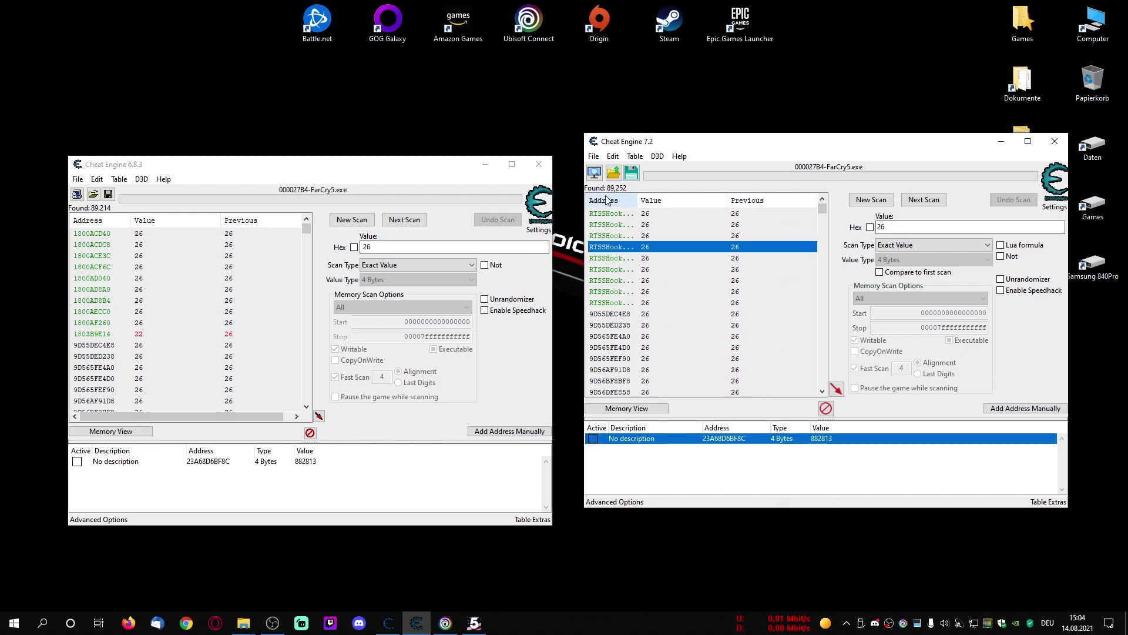
{"action": "scroll", "coordinate": [634, 291], "scroll_direction": "down", "scroll_amount": 1}
- Check the hidden tray icons for RivaTunerStatisticsServer and adjust the 7.2 address column to read the RTSSHooks64.dll entries
{"action": "left_click", "coordinate": [847, 623]}
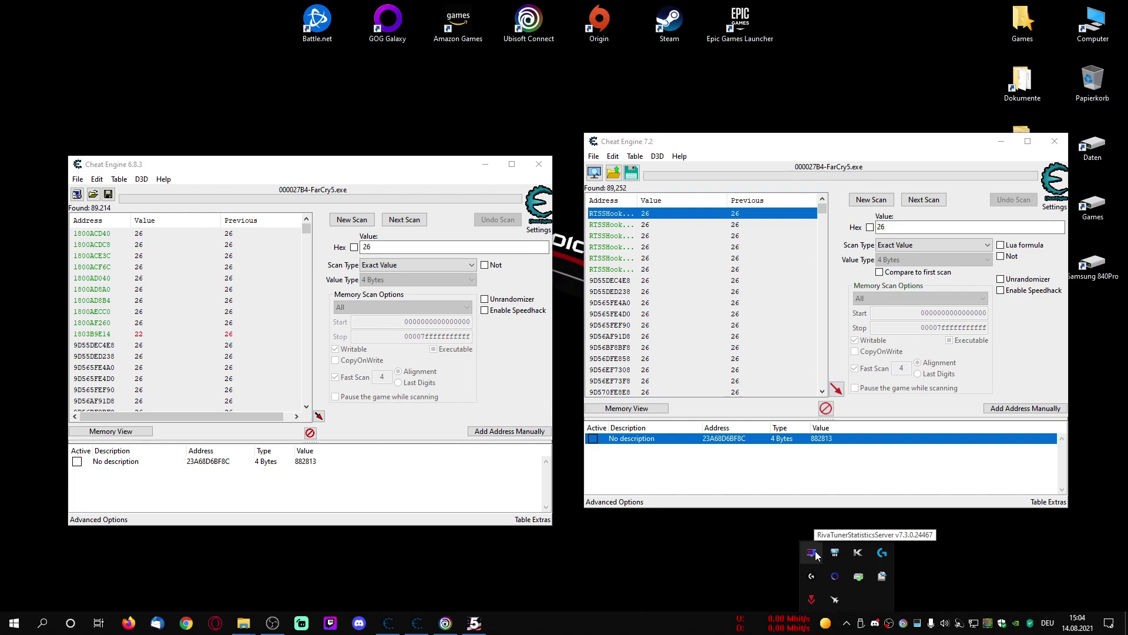
{"action": "left_click", "coordinate": [609, 258]}
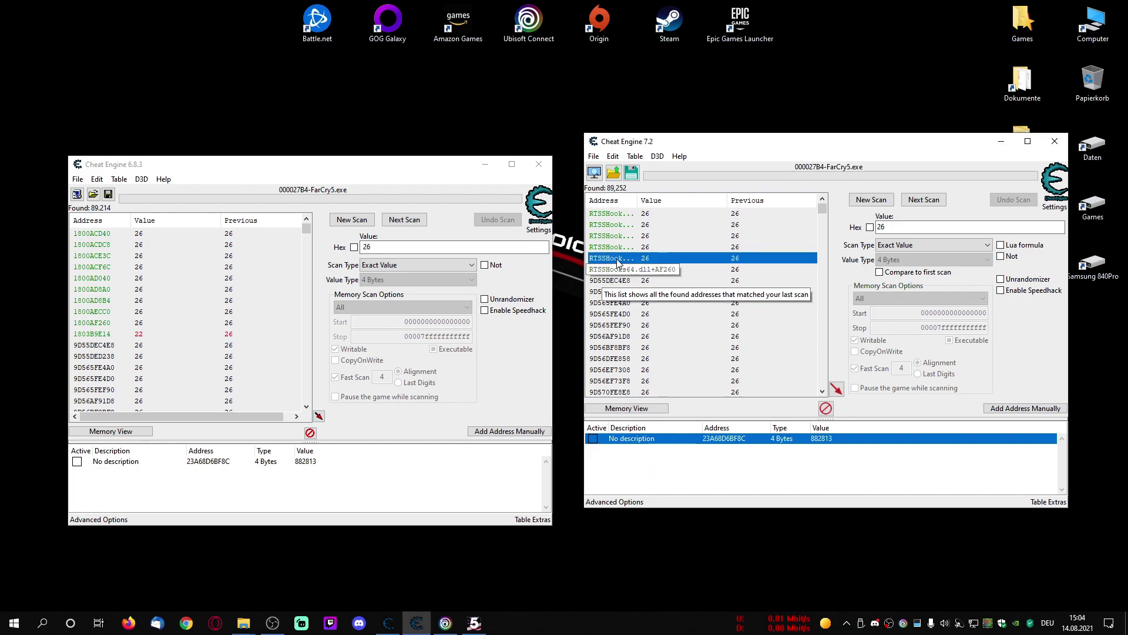
{"action": "left_click", "coordinate": [742, 233]}
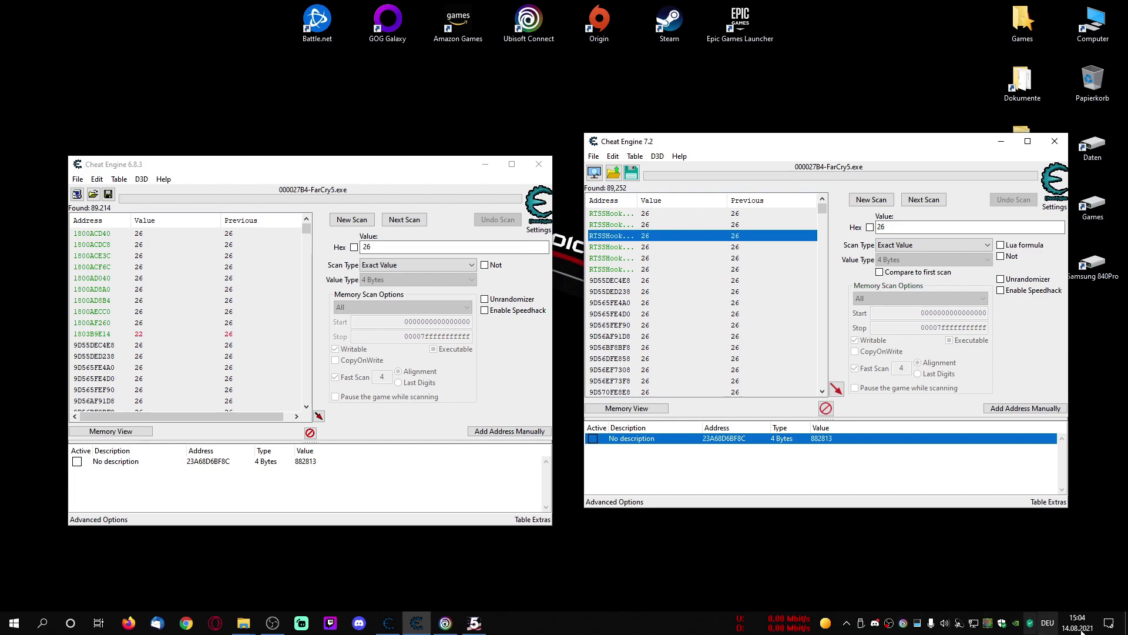
{"action": "left_click", "coordinate": [846, 622]}
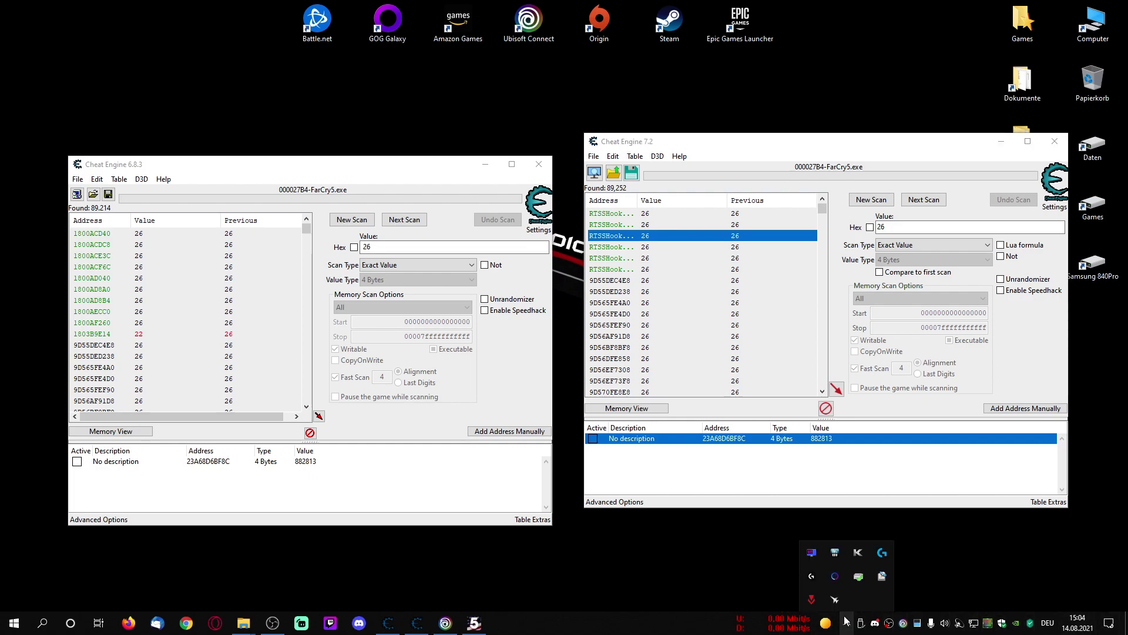
{"action": "left_click", "coordinate": [953, 583]}
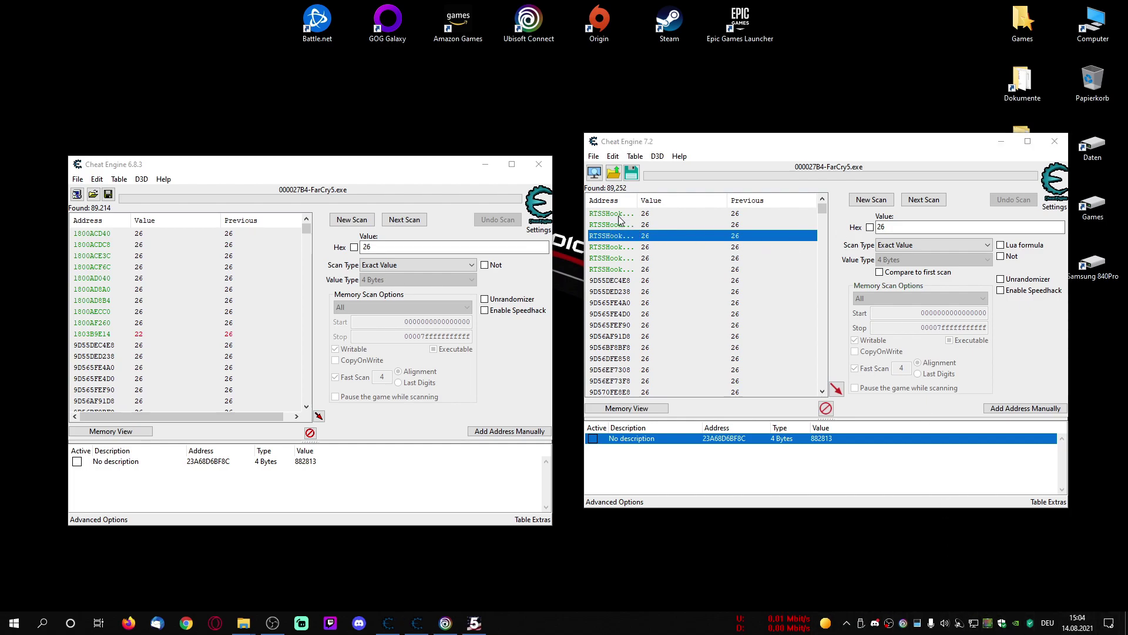
{"action": "double_click", "coordinate": [639, 200]}
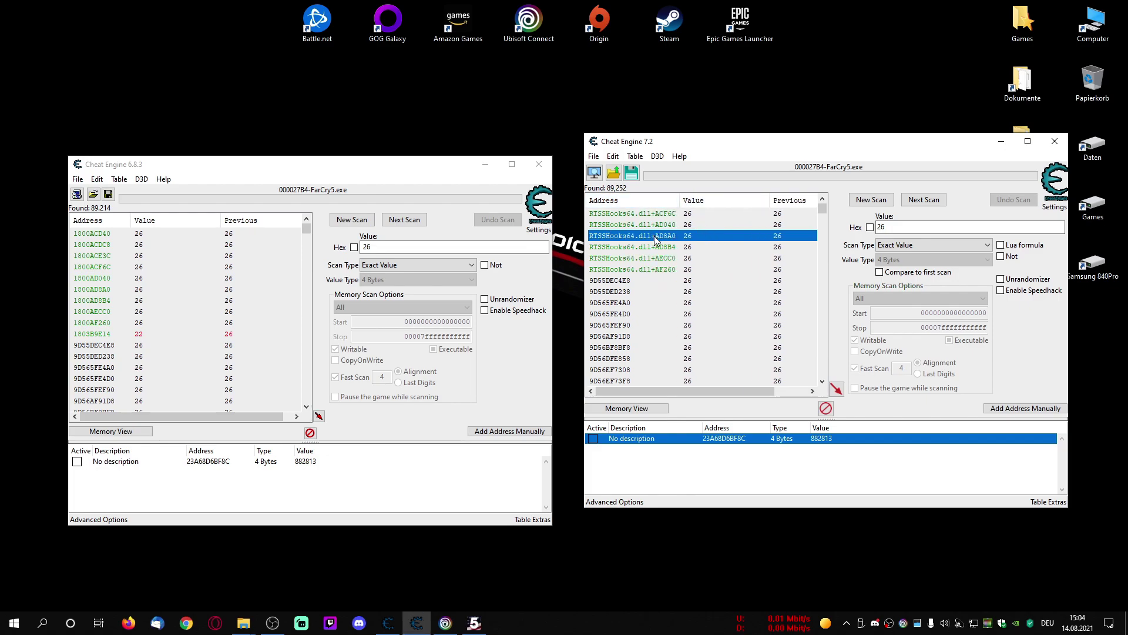
{"action": "left_click_drag", "start_coordinate": [680, 201], "coordinate": [663, 201]}
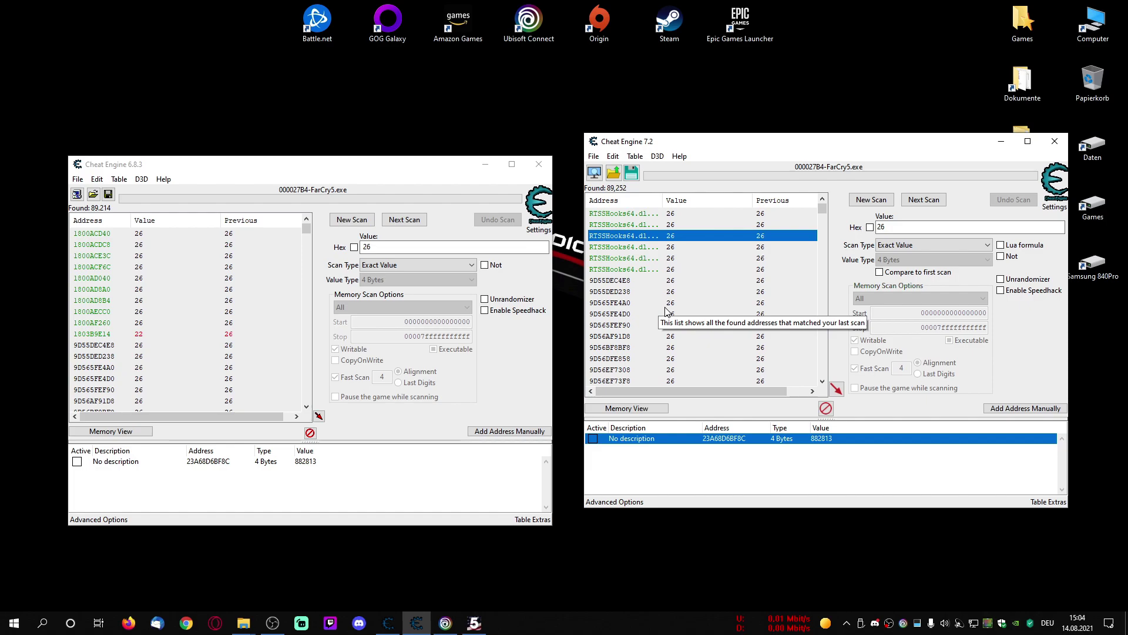
- View the drives under Dieser PC in File Explorer, close it and return to the Cheat Engine 7.2 results
{"action": "key", "text": "super+e"}
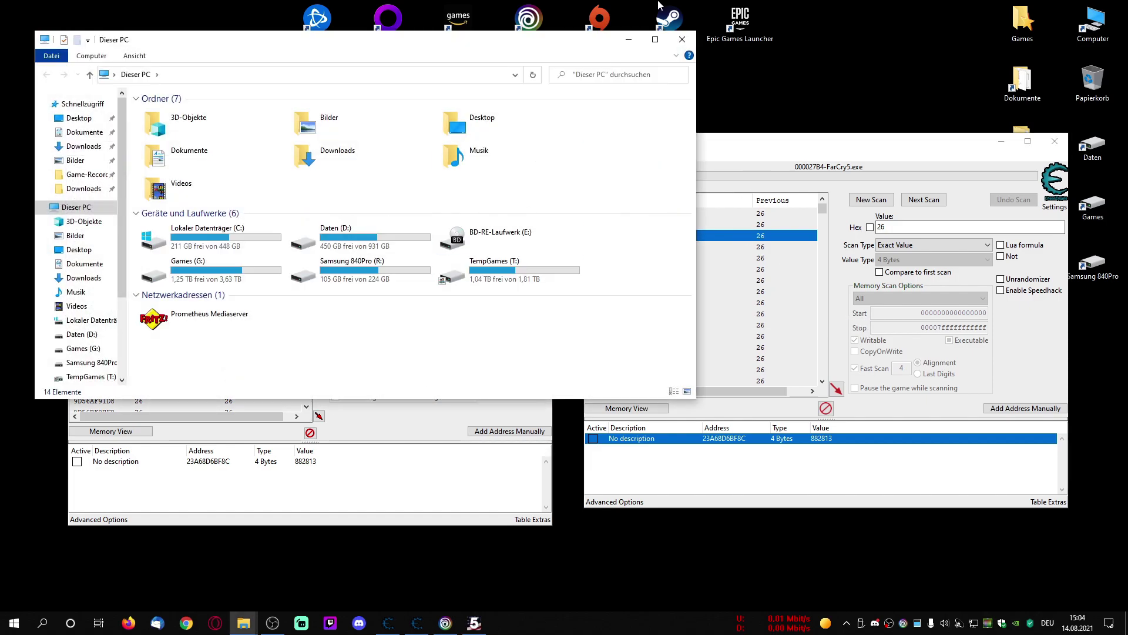
{"action": "left_click", "coordinate": [685, 40]}
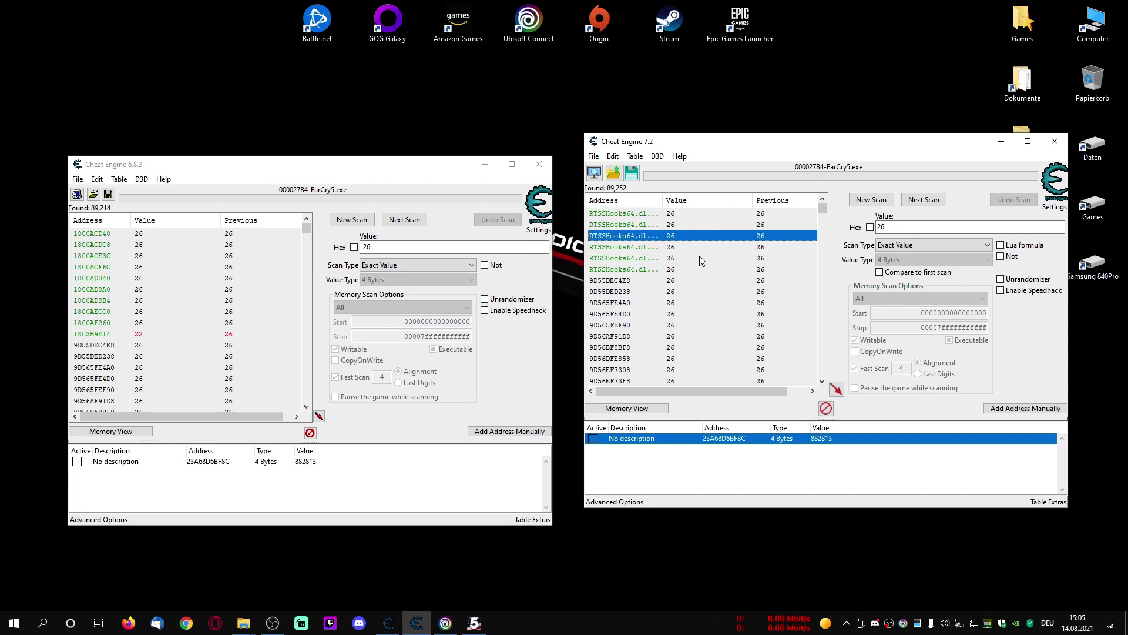
{"action": "key", "text": "Delete"}
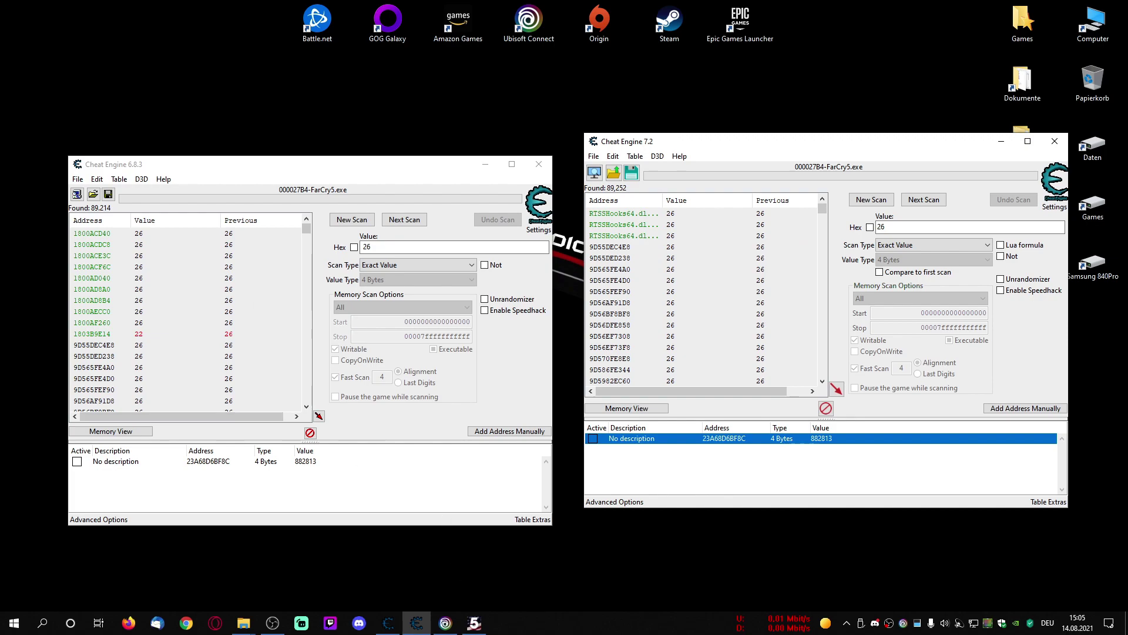
- Switch to Far Cry 5, read and dismiss the Außenposten-Meister notice from the pause menu, and resume the game
{"action": "mouse_move", "coordinate": [476, 624]}
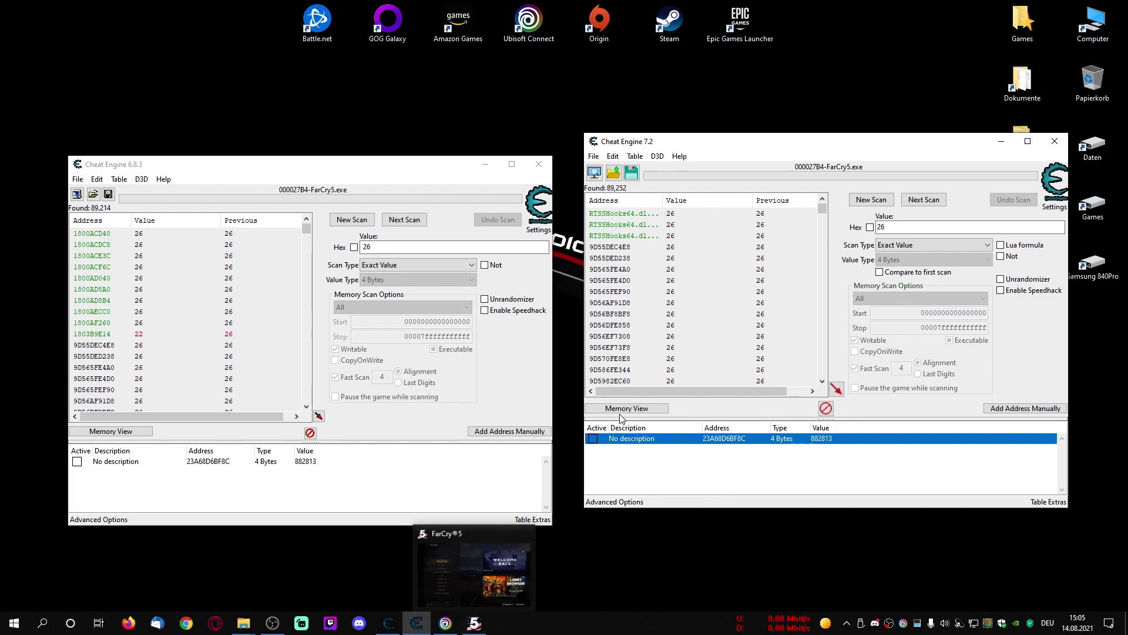
{"action": "left_click", "coordinate": [473, 567]}
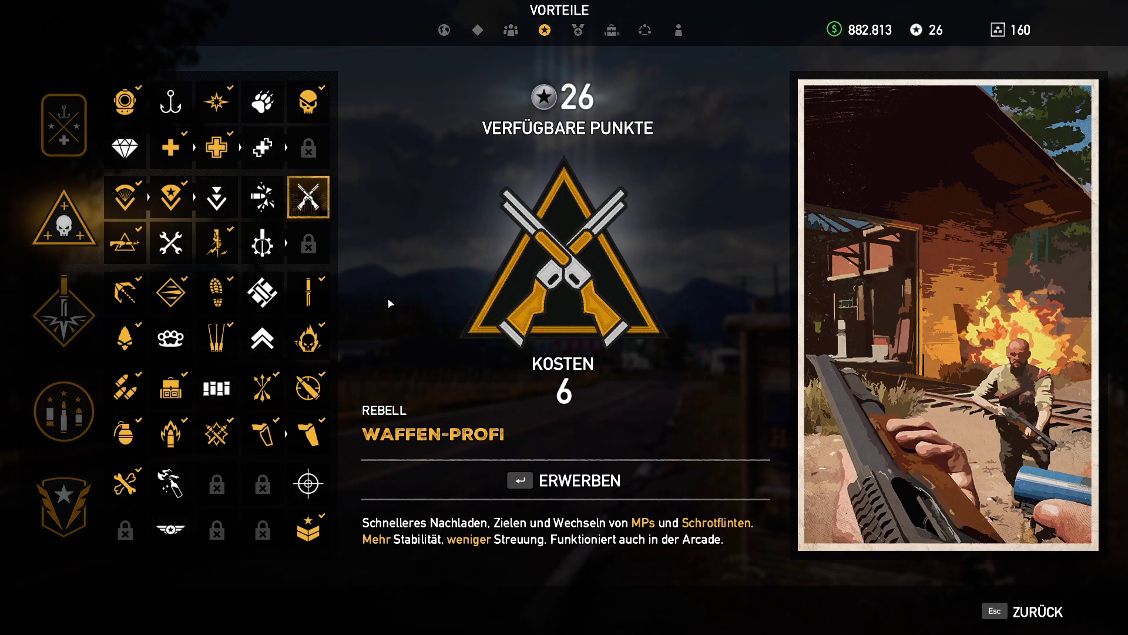
{"action": "key", "text": "Escape"}
{"action": "key", "text": "Escape"}
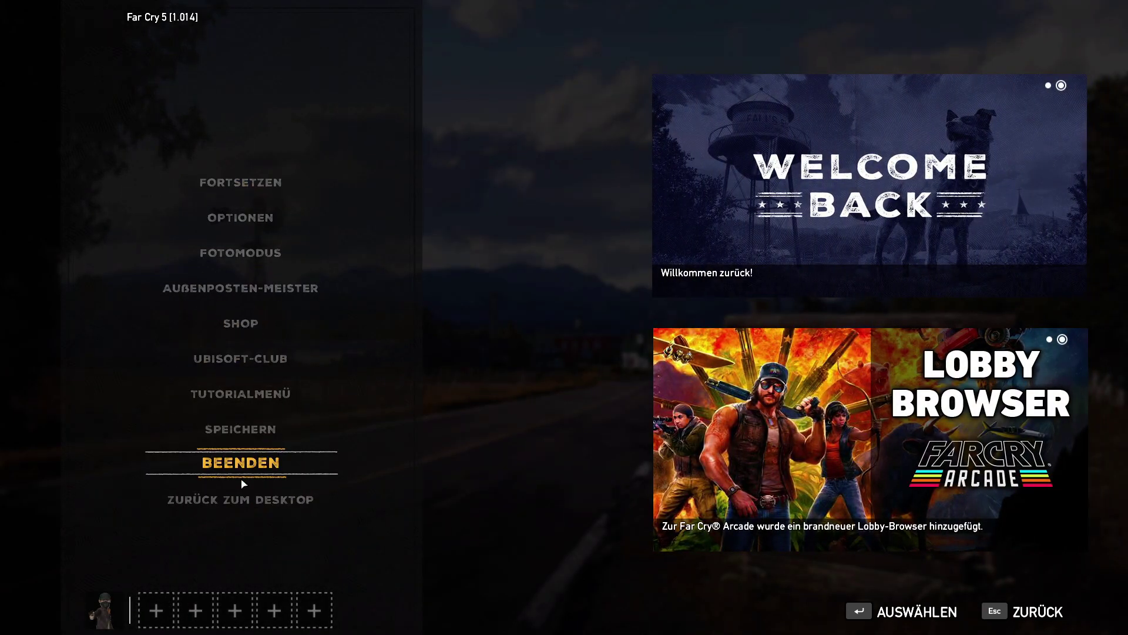
{"action": "left_click", "coordinate": [275, 300]}
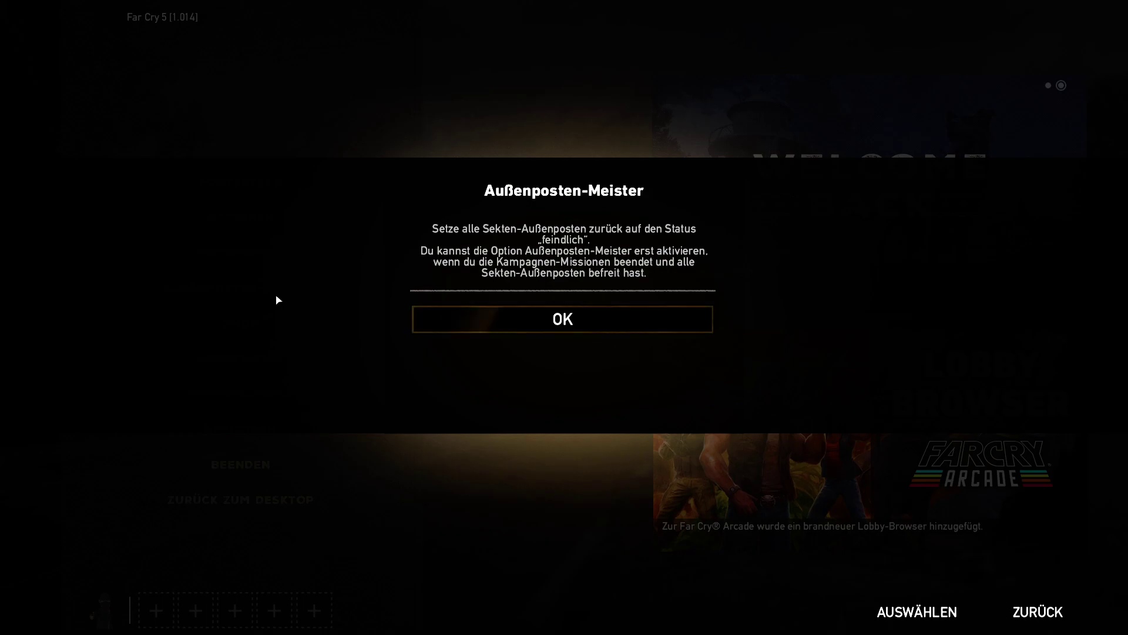
{"action": "left_click", "coordinate": [541, 310]}
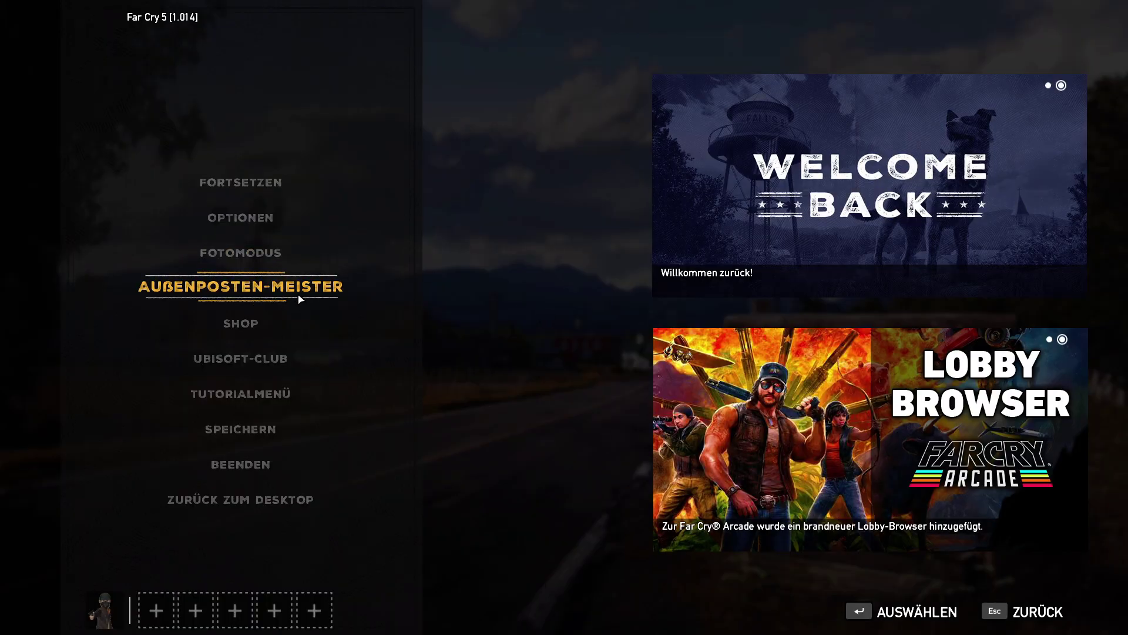
{"action": "key", "text": "Escape"}
- Go through the map to the star-marked perks page and buy the Gesundheits-Boost 3 perk for 8 points
{"action": "key", "text": "m"}
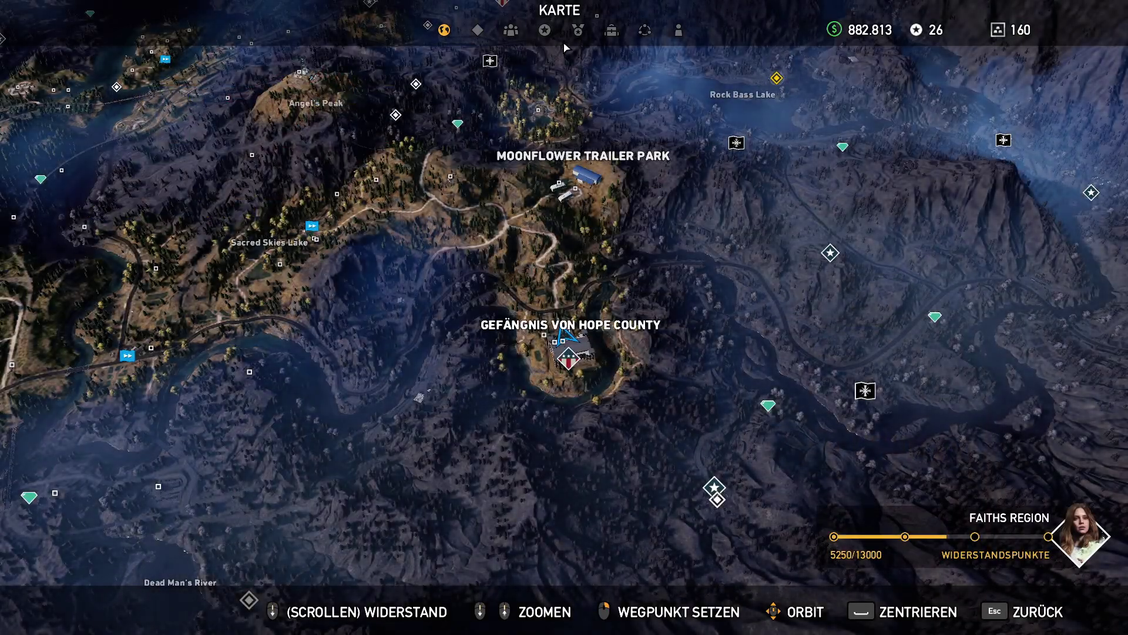
{"action": "left_click", "coordinate": [552, 33]}
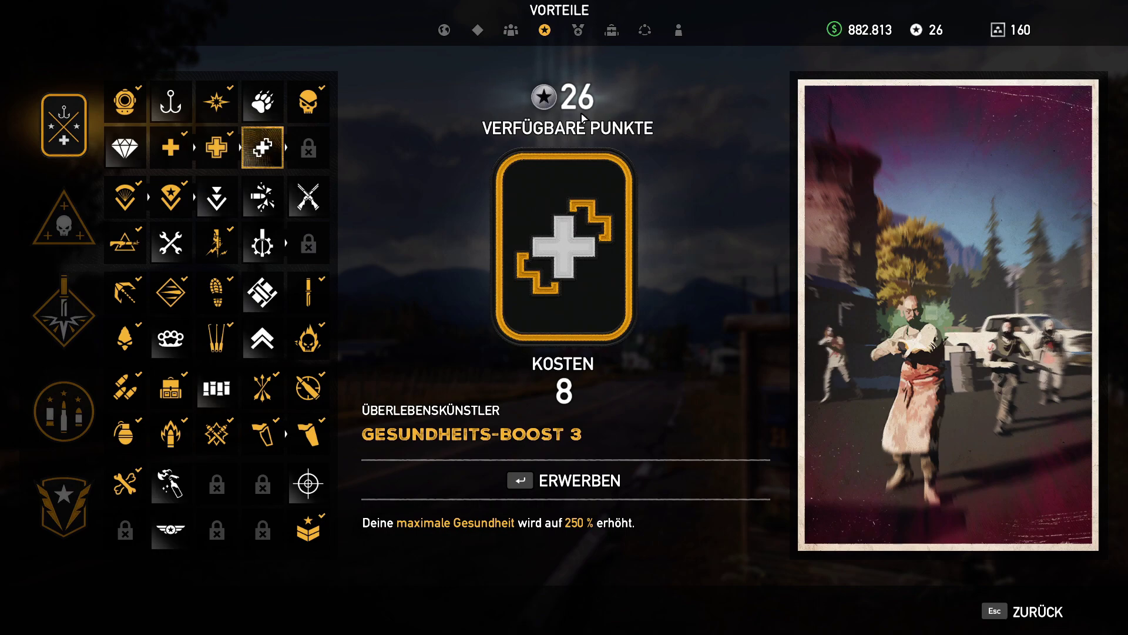
{"action": "key", "text": "Return"}
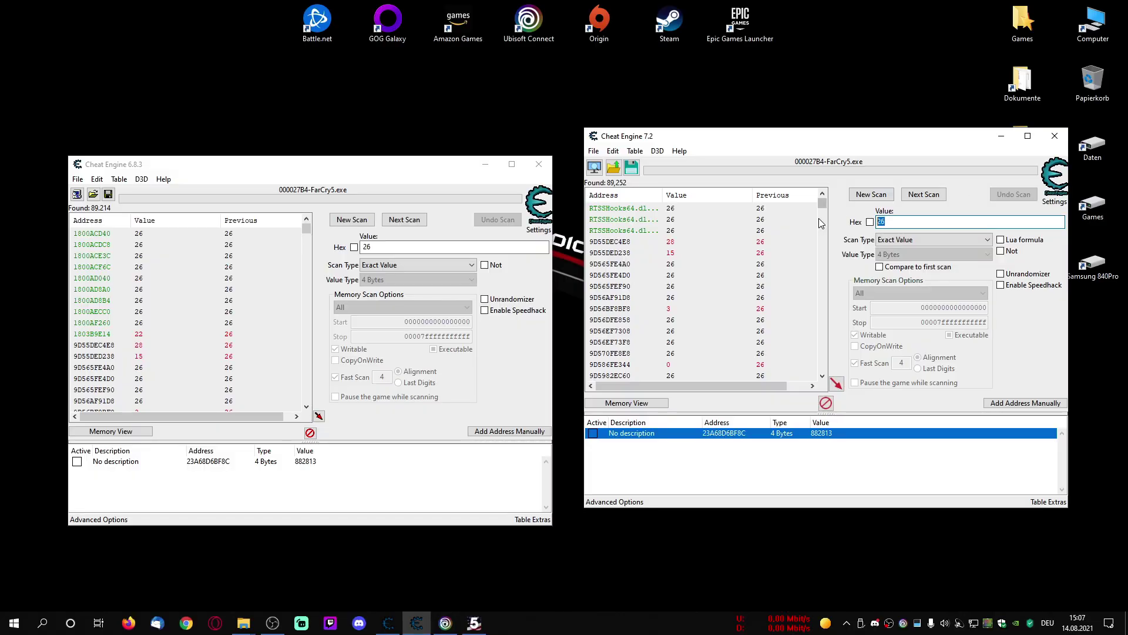
- Run a next scan for the exact value 18 in Cheat Engine 7.2 and in 6.8.3
{"action": "type", "text": "18"}
{"action": "left_click", "coordinate": [920, 196]}
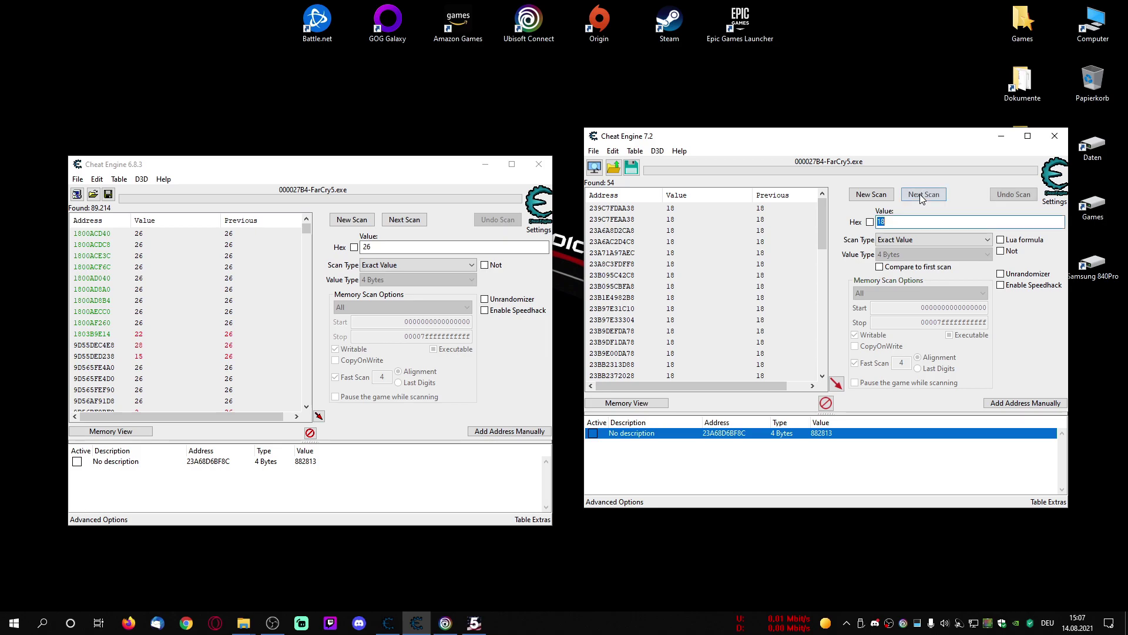
{"action": "left_click", "coordinate": [396, 245]}
{"action": "key", "text": "BackSpace"}
{"action": "key", "text": "BackSpace"}
{"action": "type", "text": "18"}
{"action": "left_click", "coordinate": [421, 222]}
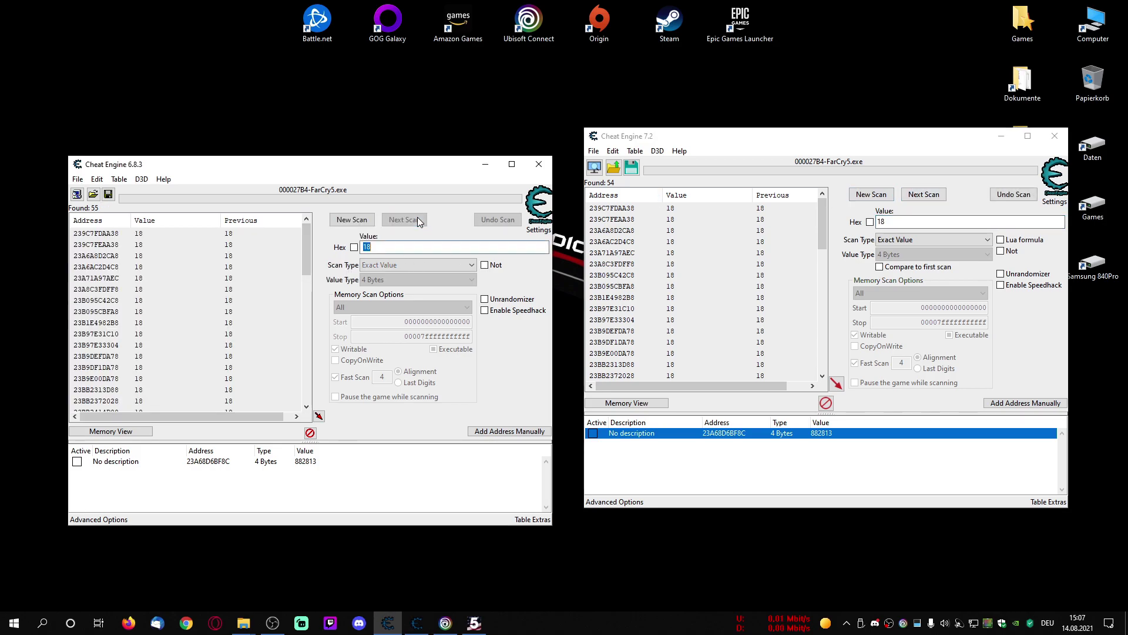
- Check the running recording in OBS and reposition both Cheat Engine windows side by side
{"action": "left_click_drag", "start_coordinate": [413, 166], "coordinate": [405, 143]}
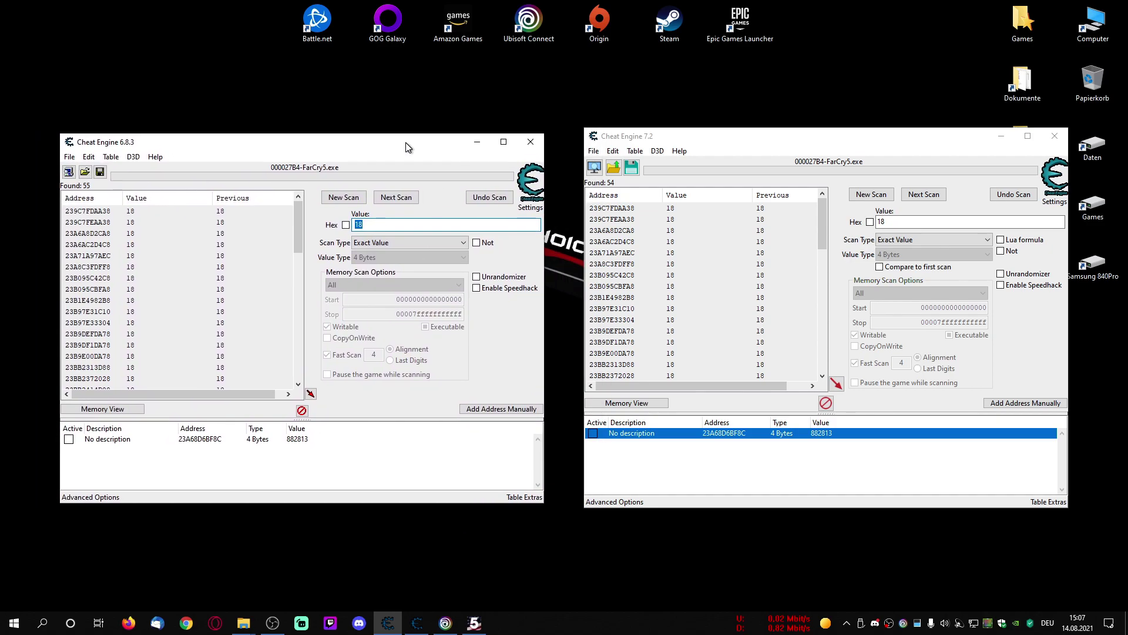
{"action": "left_click", "coordinate": [272, 623]}
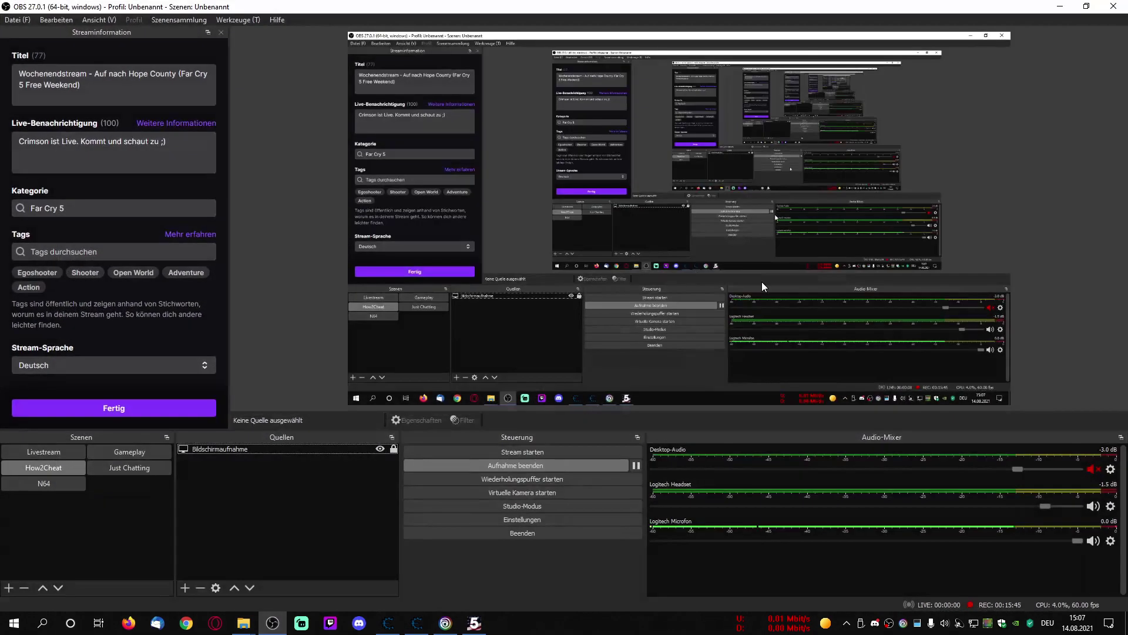
{"action": "left_click", "coordinate": [1060, 6]}
{"action": "left_click_drag", "start_coordinate": [684, 131], "coordinate": [686, 147]}
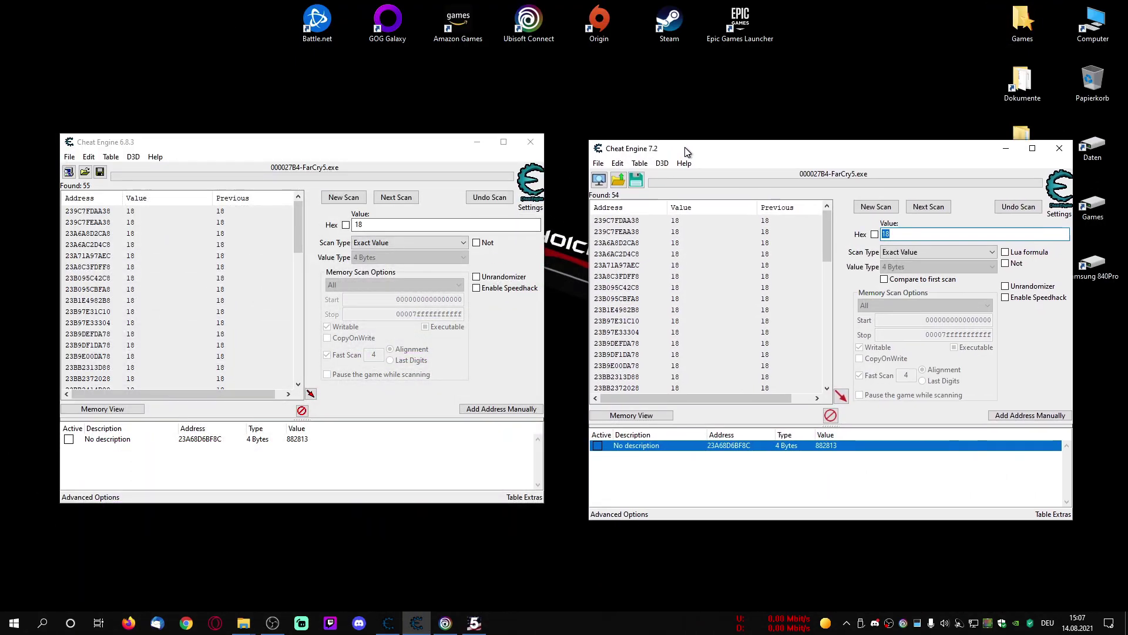
- Repeat the next scan for 18 in both Cheat Engine versions
{"action": "left_click", "coordinate": [396, 198]}
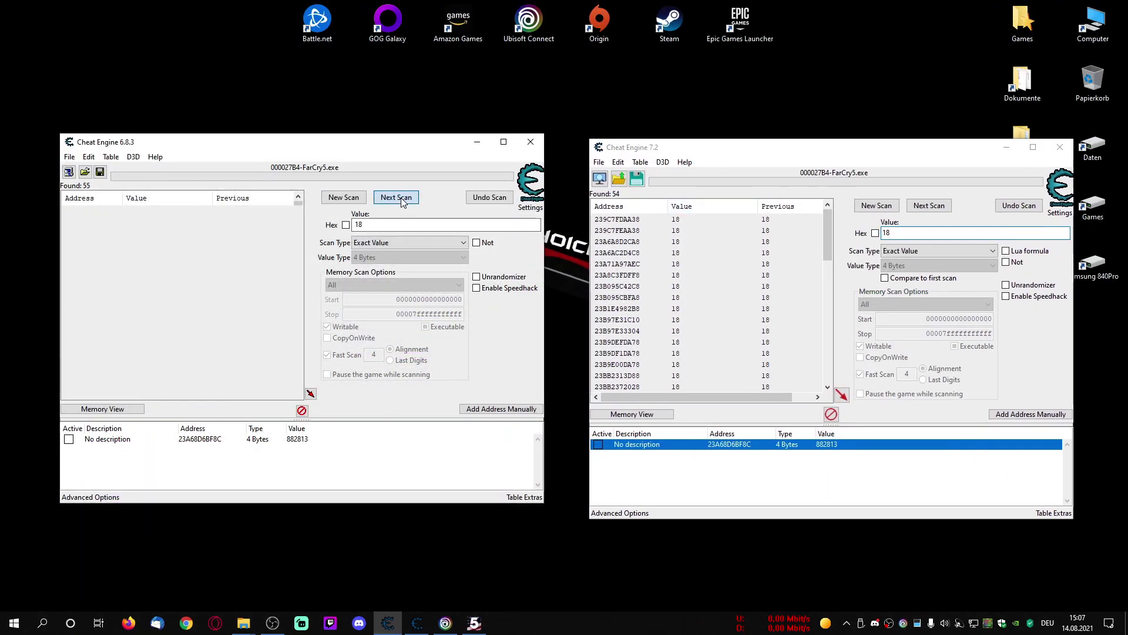
{"action": "left_click", "coordinate": [940, 204]}
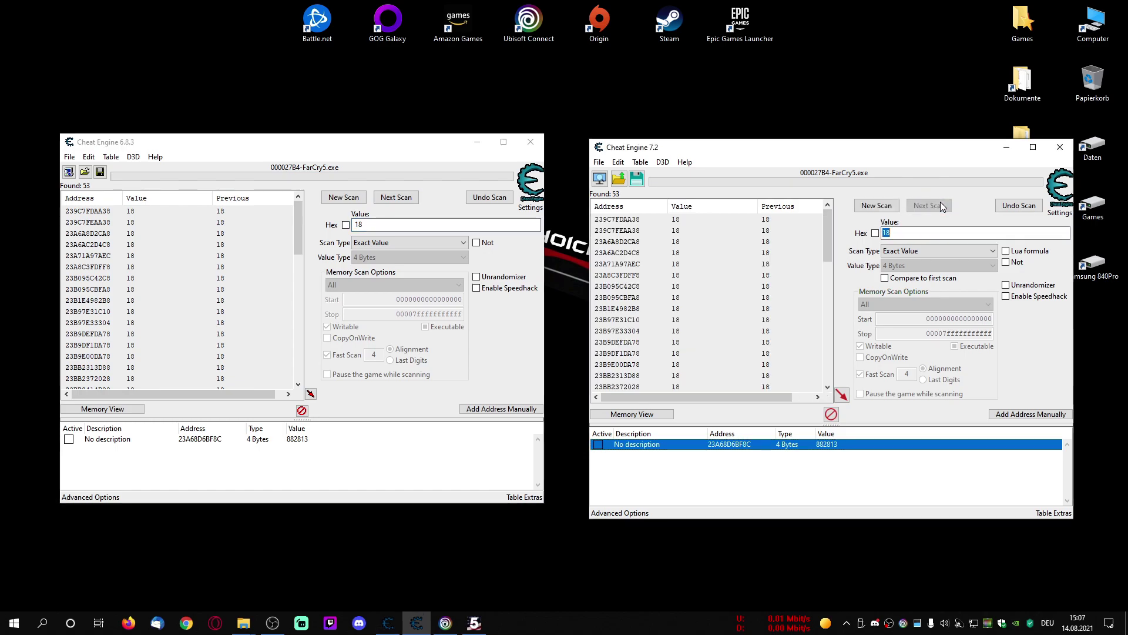
- Switch to Far Cry 5 and buy the König der Fischer perk for 4 points
{"action": "left_click", "coordinate": [474, 624]}
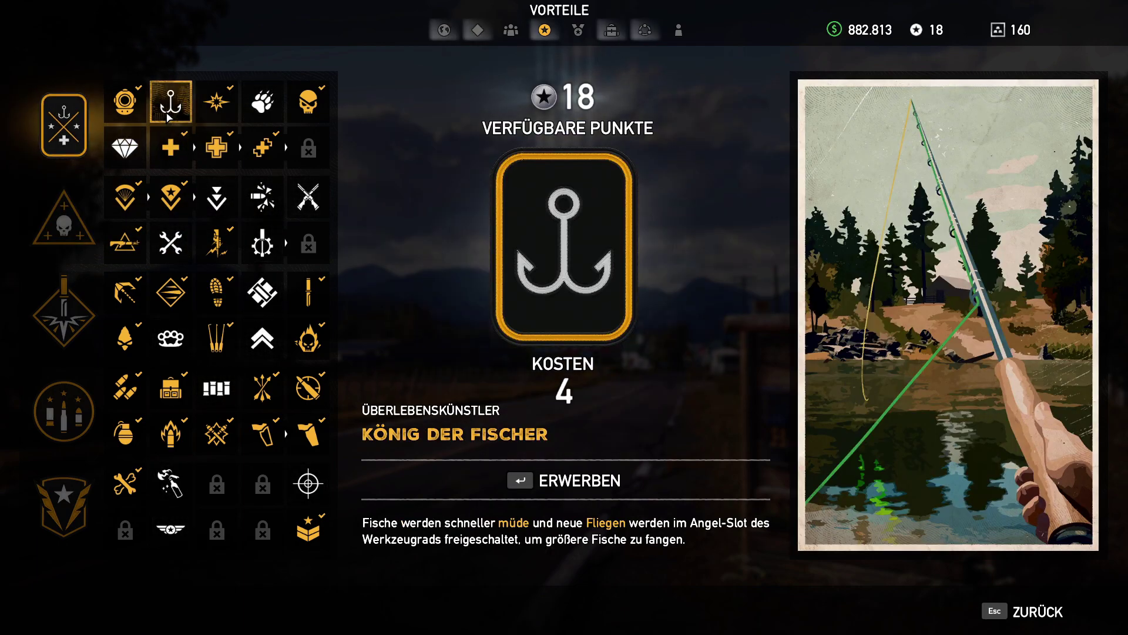
{"action": "left_click", "coordinate": [594, 246]}
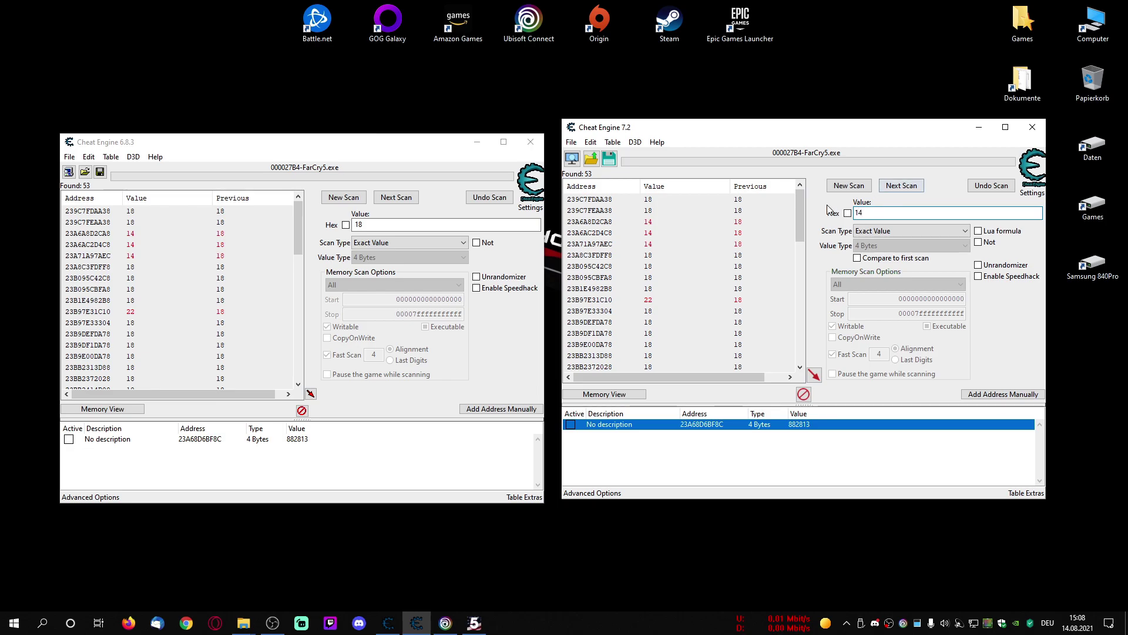
- Reposition the Cheat Engine 7.2 window and run a next scan for the exact value 14 in both versions
{"action": "mouse_move", "coordinate": [869, 131]}
{"action": "left_mouse_down"}
{"action": "mouse_move", "coordinate": [864, 108]}
{"action": "mouse_move", "coordinate": [885, 144]}
{"action": "left_mouse_up"}
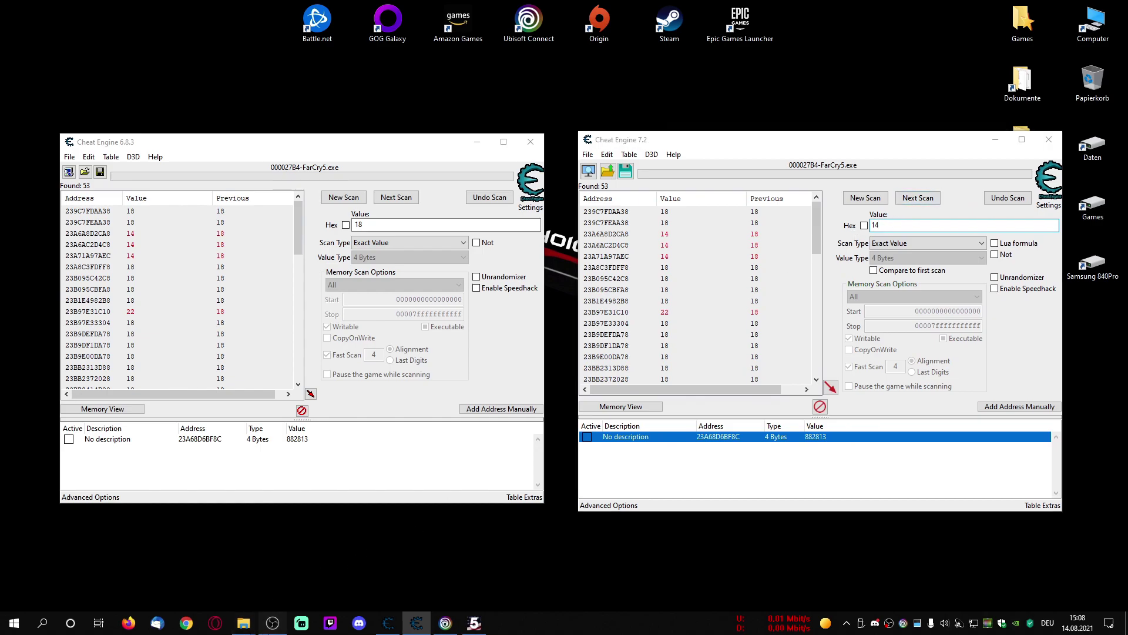
{"action": "left_click", "coordinate": [272, 623]}
{"action": "left_click", "coordinate": [1060, 6]}
{"action": "left_click", "coordinate": [921, 198]}
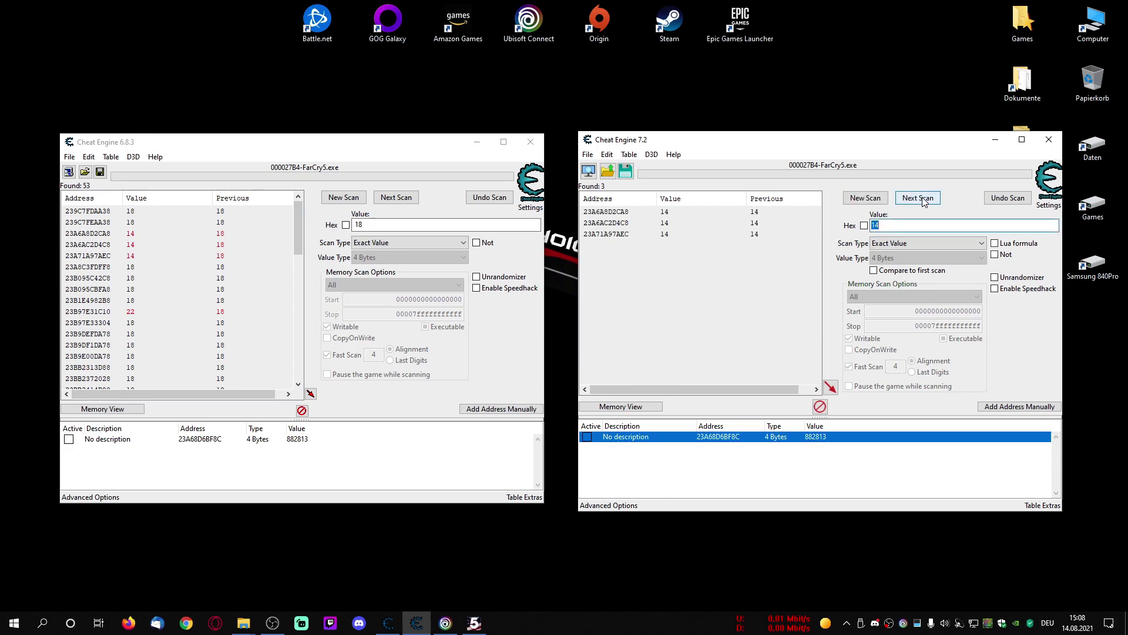
{"action": "left_click", "coordinate": [317, 221]}
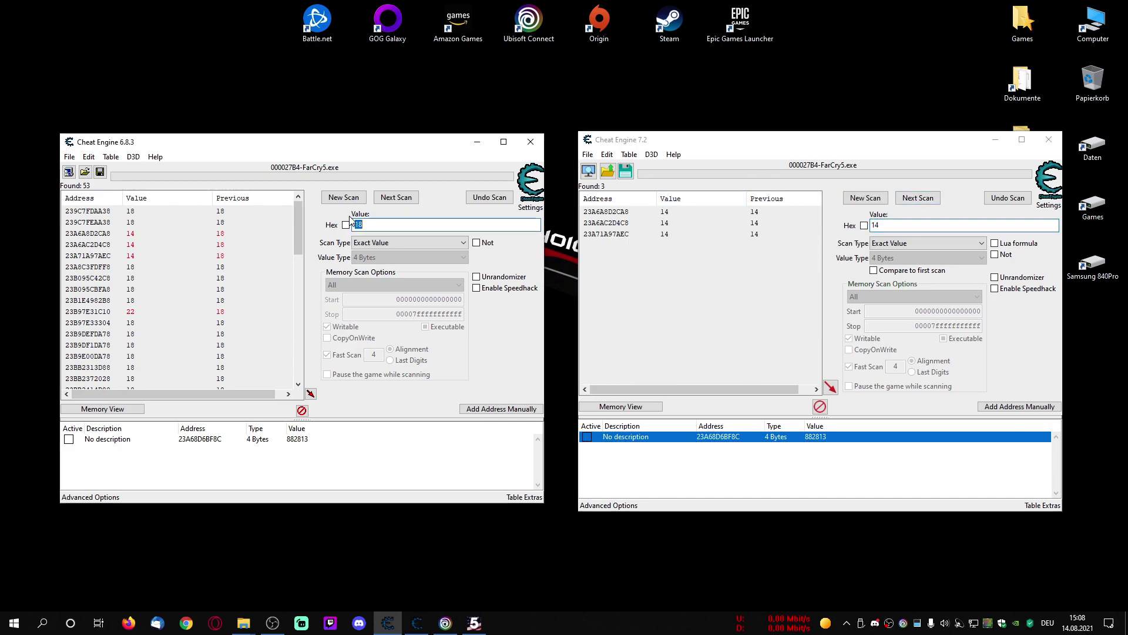
{"action": "left_click", "coordinate": [396, 197]}
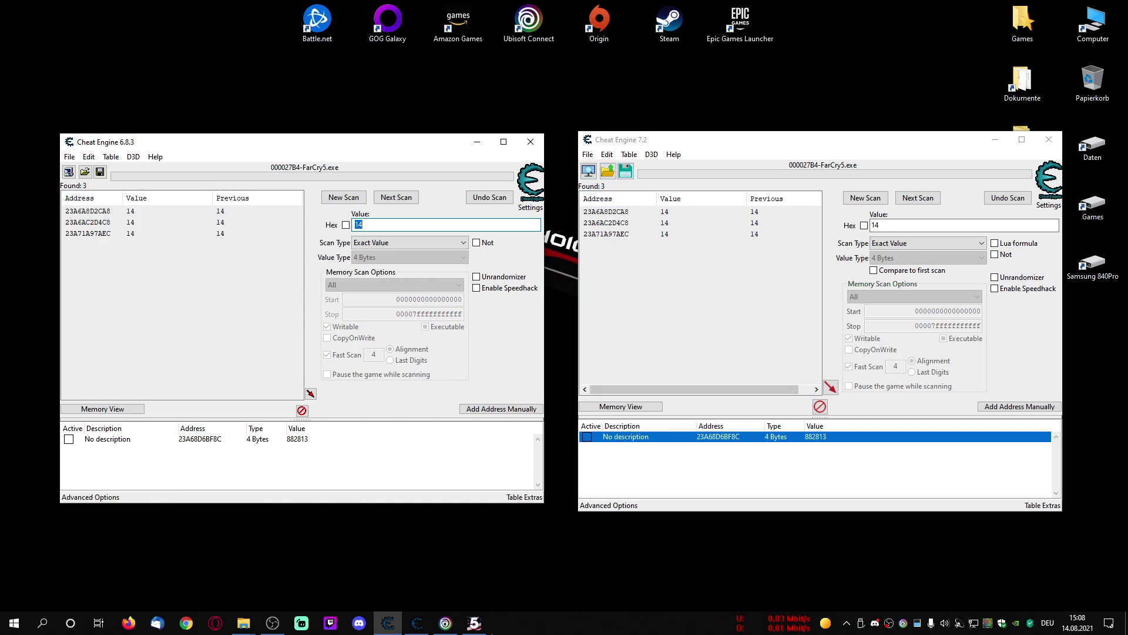
- Switch to Far Cry 5 and buy the Dschungelkönig perk for 6 points
{"action": "mouse_move", "coordinate": [476, 632]}
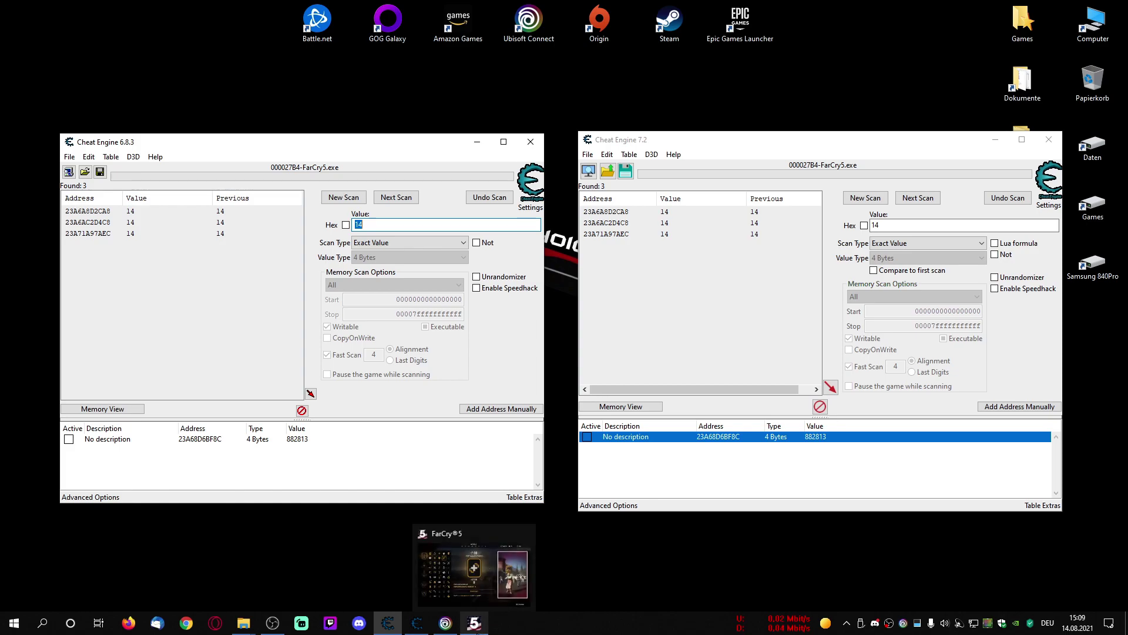
{"action": "left_click", "coordinate": [475, 624]}
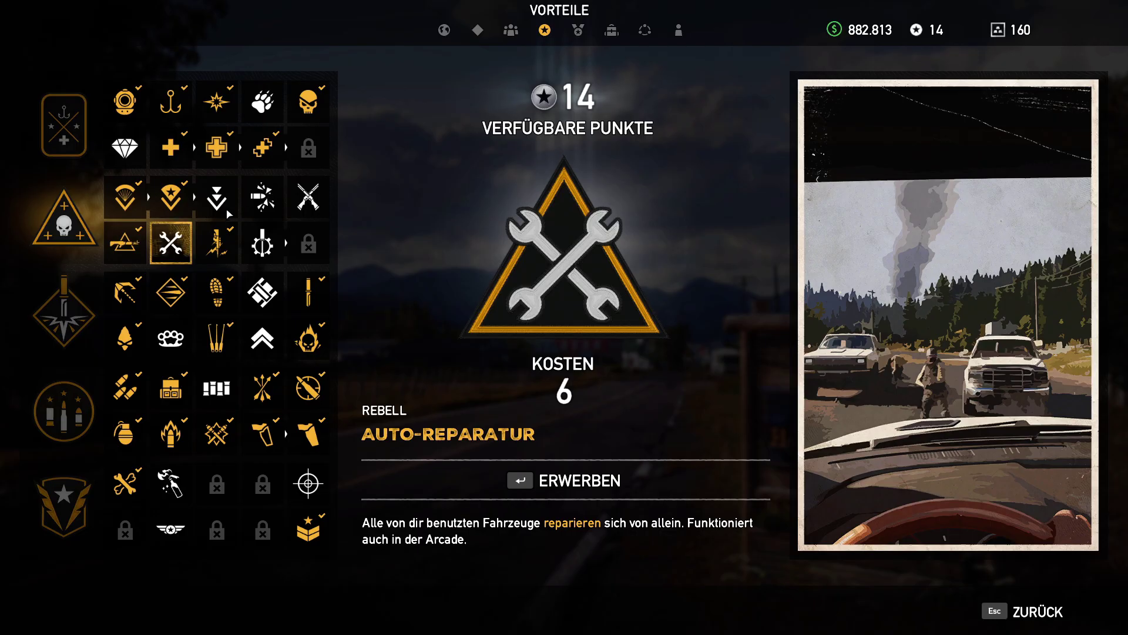
{"action": "mouse_move", "coordinate": [229, 210]}
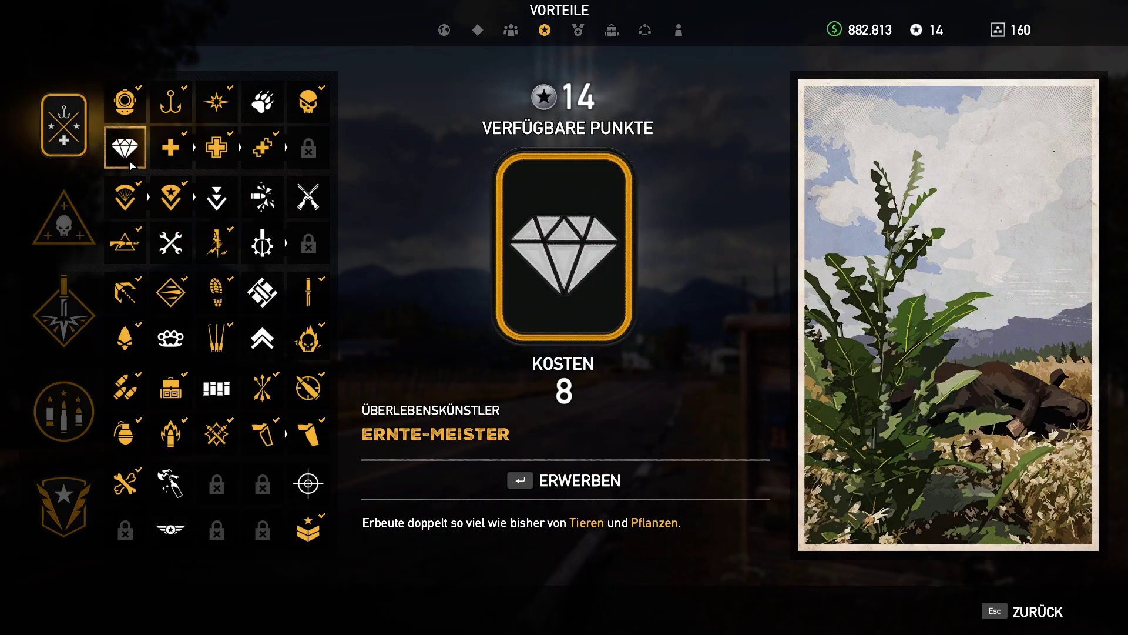
{"action": "mouse_move", "coordinate": [262, 102]}
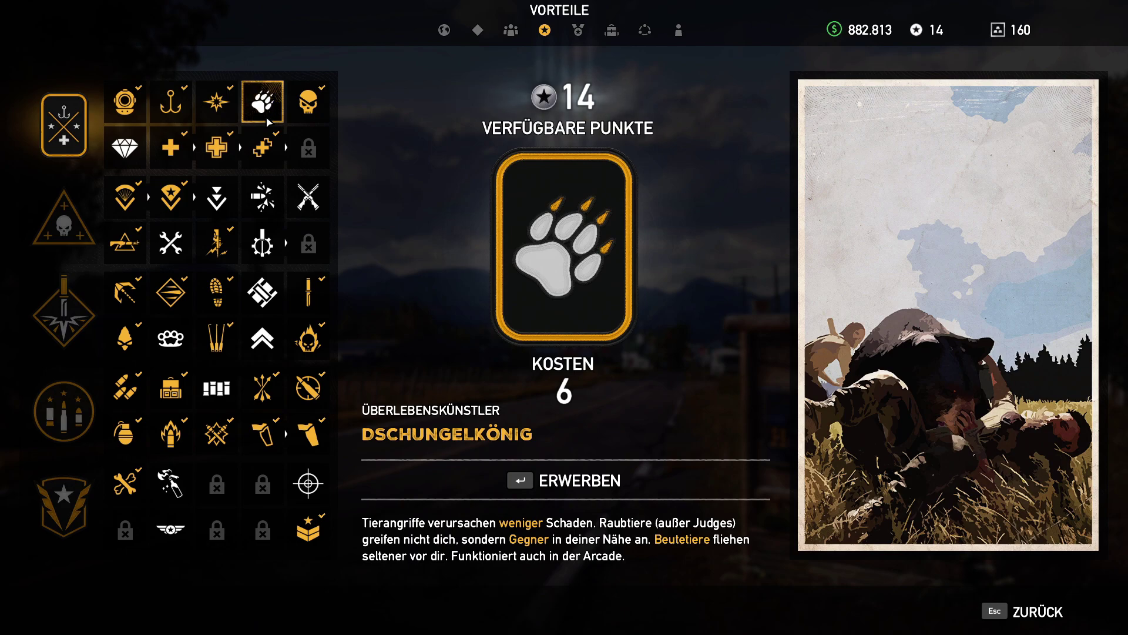
{"action": "left_click", "coordinate": [268, 122]}
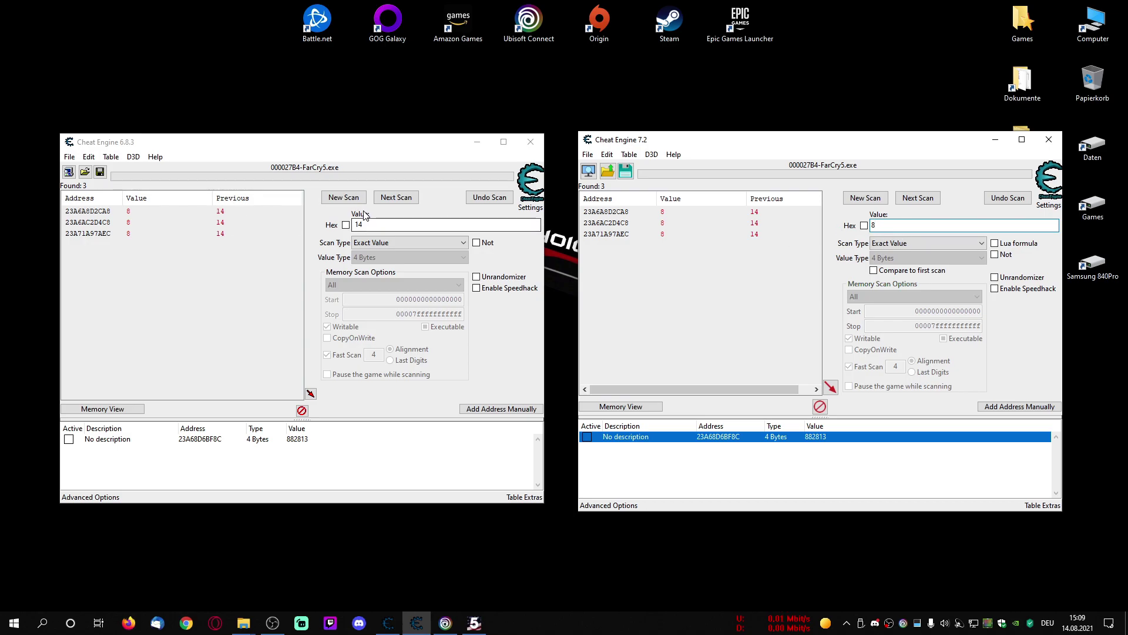
- Return to Cheat Engine and run a next scan for the exact value 8 in both versions
{"action": "left_click", "coordinate": [918, 197]}
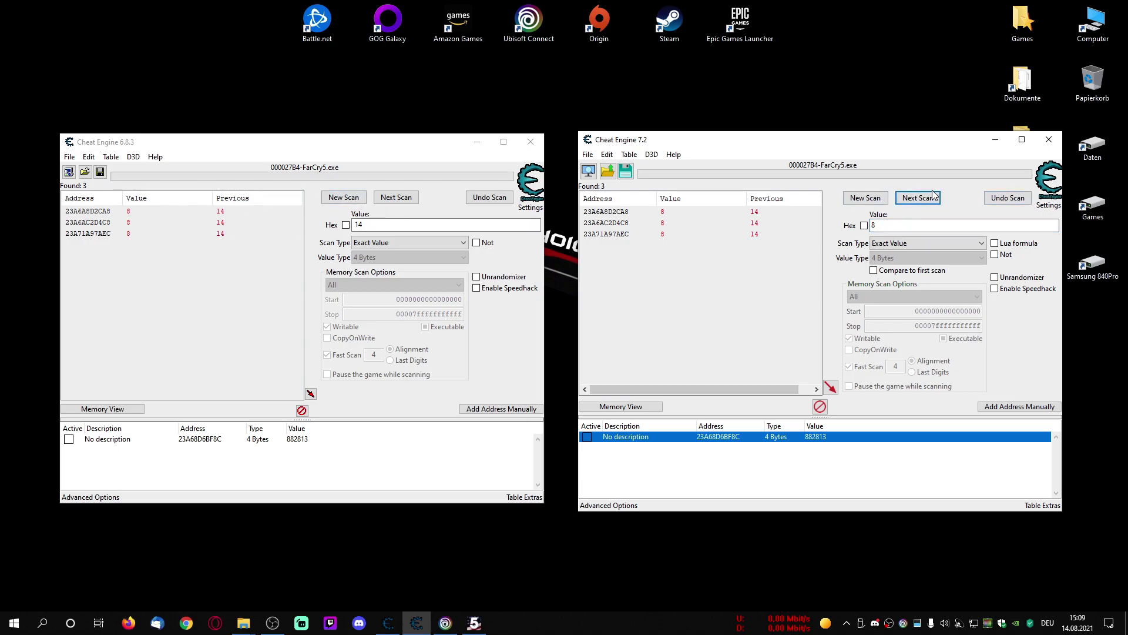
{"action": "left_click", "coordinate": [338, 223]}
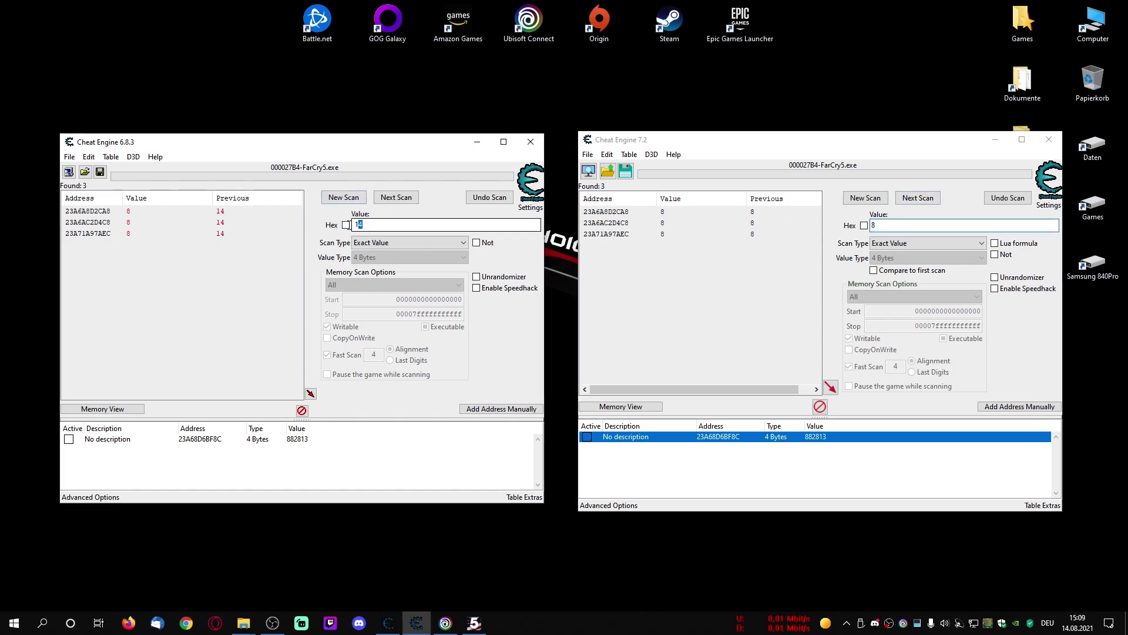
{"action": "left_click", "coordinate": [405, 201]}
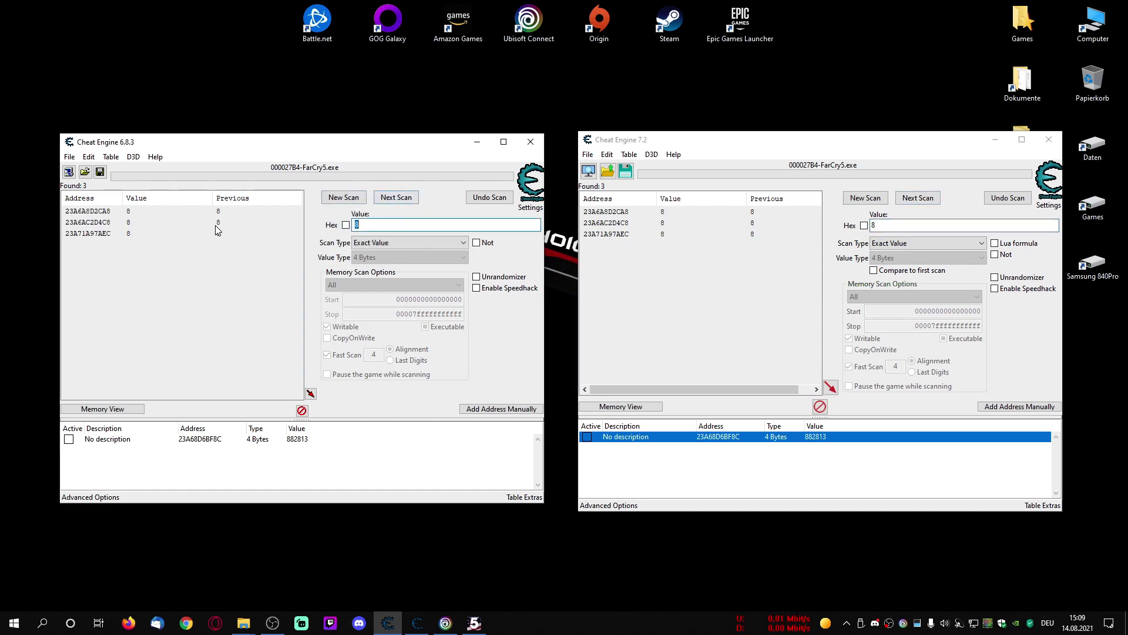
- Add all three found addresses to the address list in Cheat Engine 6.8.3 and shift its window slightly
{"action": "left_click", "coordinate": [235, 211]}
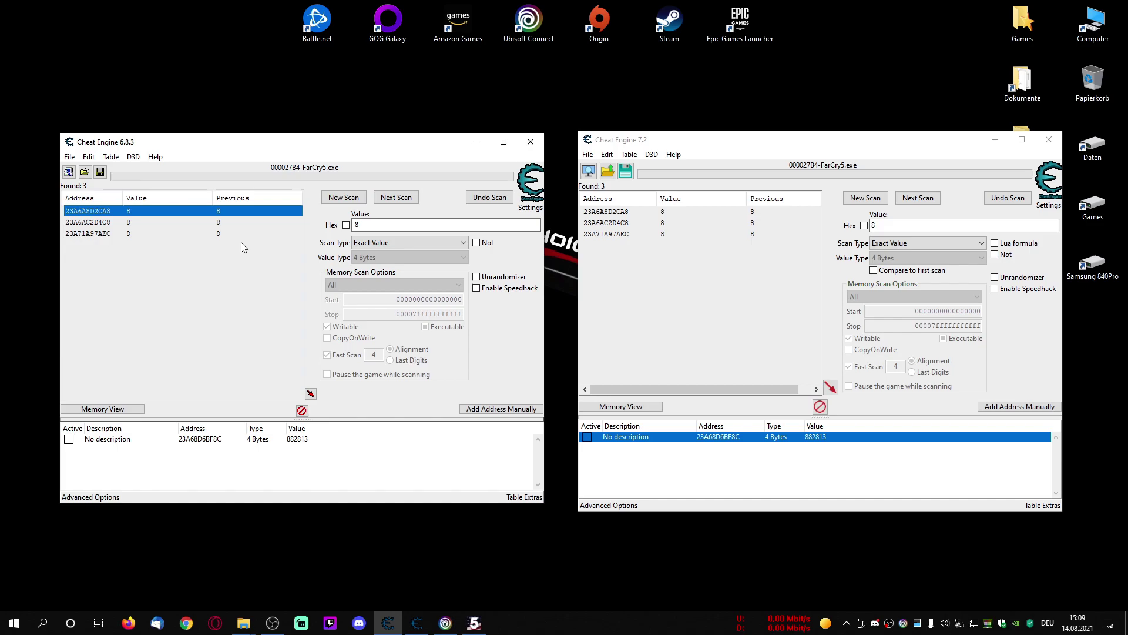
{"action": "left_click", "coordinate": [228, 234], "text": "shift"}
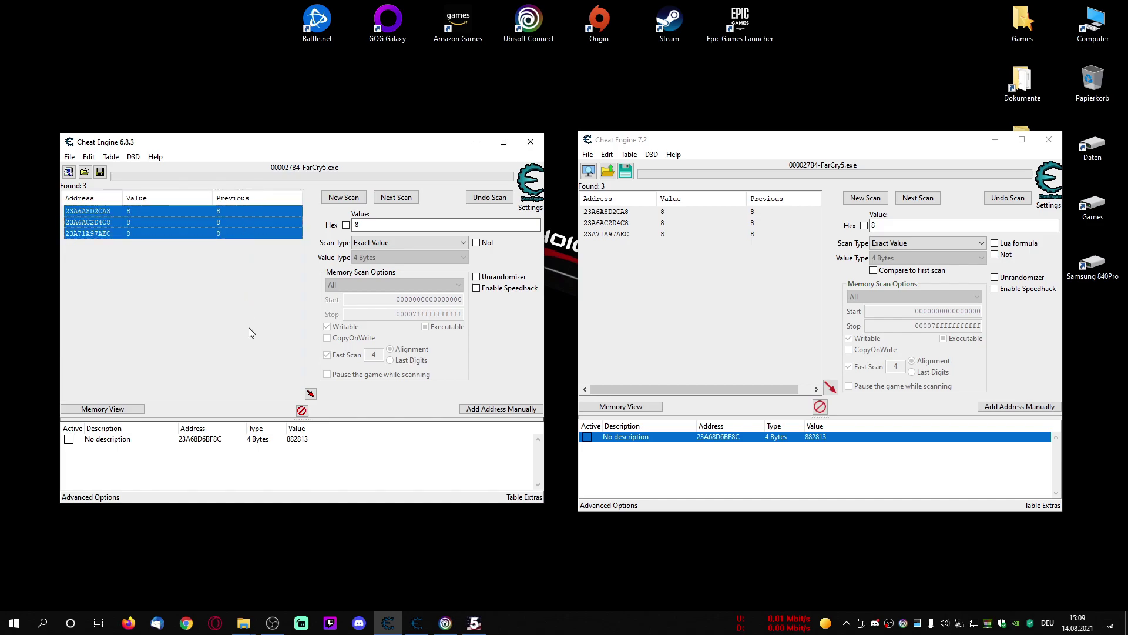
{"action": "left_click_drag", "start_coordinate": [242, 471], "coordinate": [242, 471]}
{"action": "left_click_drag", "start_coordinate": [139, 144], "coordinate": [135, 152]}
{"action": "left_click", "coordinate": [762, 214]}
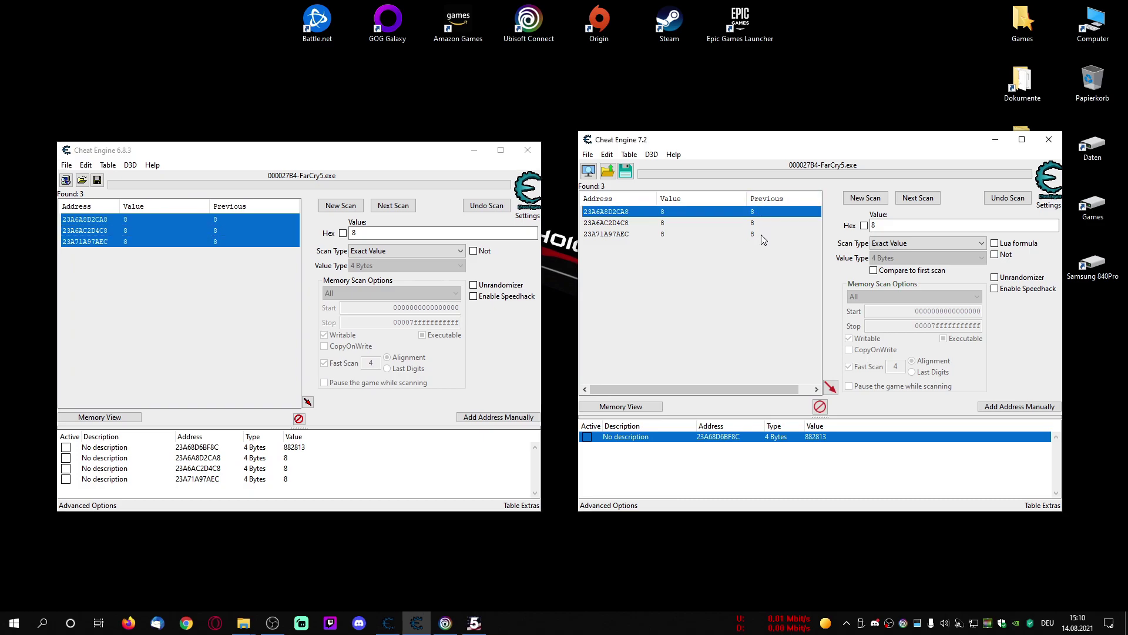
{"action": "left_click", "coordinate": [763, 238], "text": "shift"}
{"action": "left_click", "coordinate": [759, 223]}
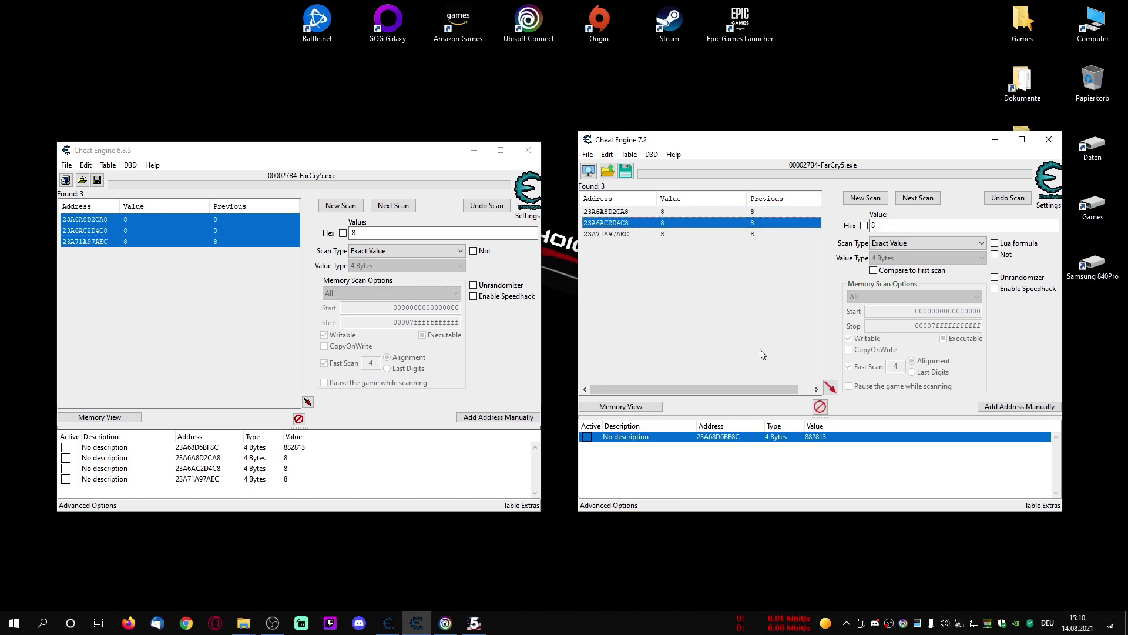
{"action": "left_click_drag", "start_coordinate": [753, 480], "coordinate": [752, 479]}
{"action": "left_click", "coordinate": [817, 449]}
{"action": "key", "text": "Delete"}
{"action": "left_click", "coordinate": [598, 312]}
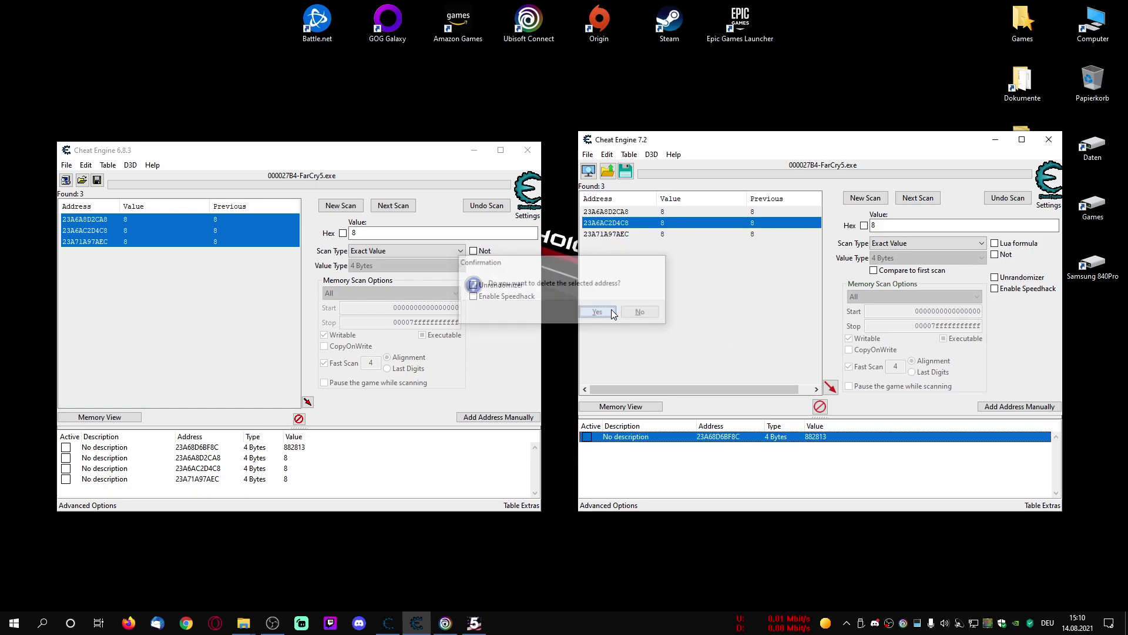
{"action": "left_click", "coordinate": [765, 212]}
{"action": "left_click", "coordinate": [762, 234], "text": "shift"}
{"action": "right_click", "coordinate": [762, 216]}
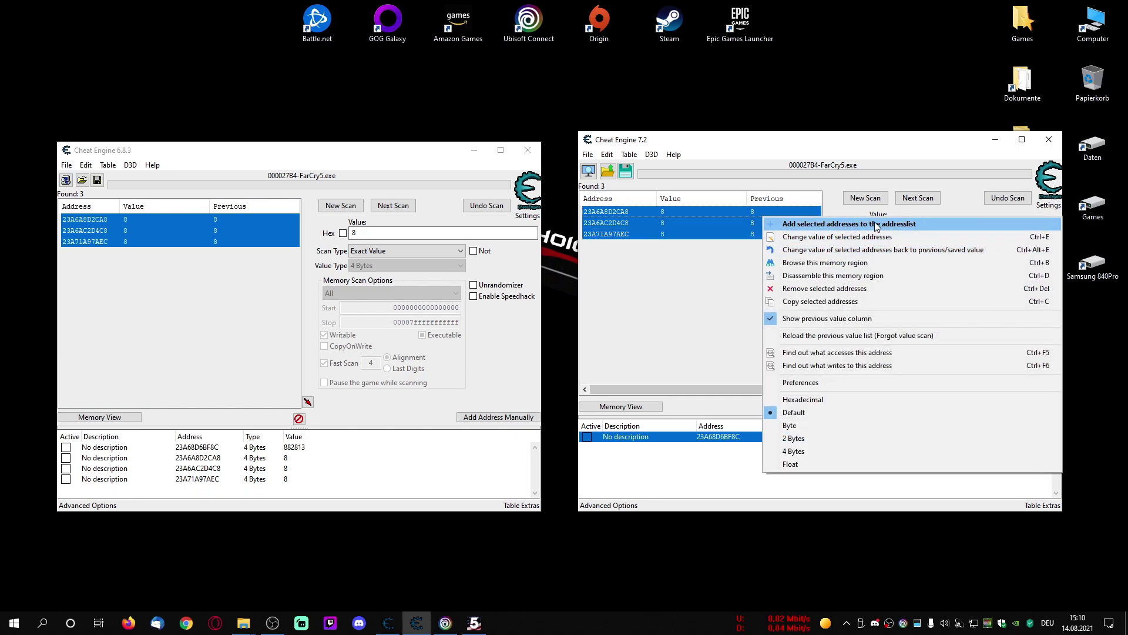
{"action": "left_click", "coordinate": [680, 272]}
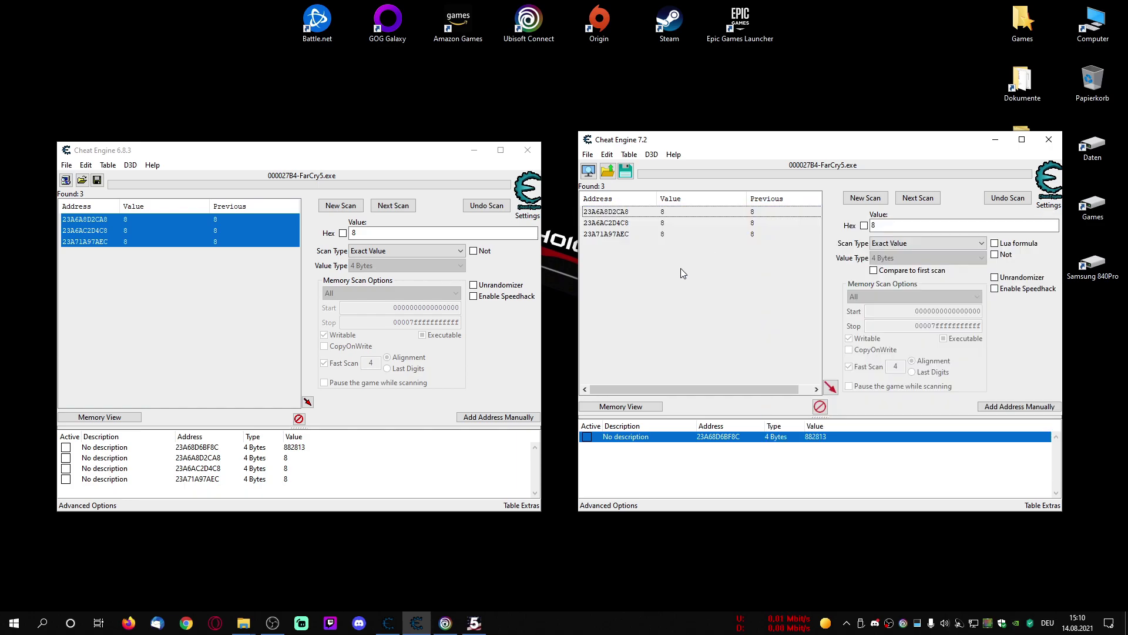
- Add all three found addresses to the address list in Cheat Engine 7.2
{"action": "left_click", "coordinate": [757, 210]}
{"action": "left_click", "coordinate": [766, 236], "text": "shift"}
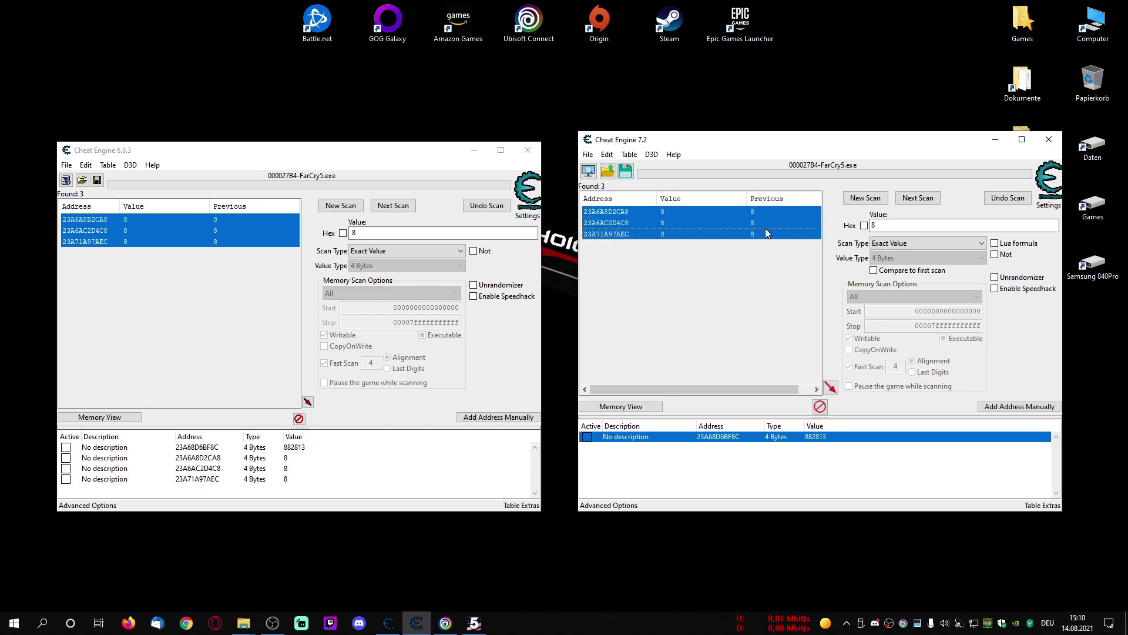
{"action": "right_click", "coordinate": [766, 234]}
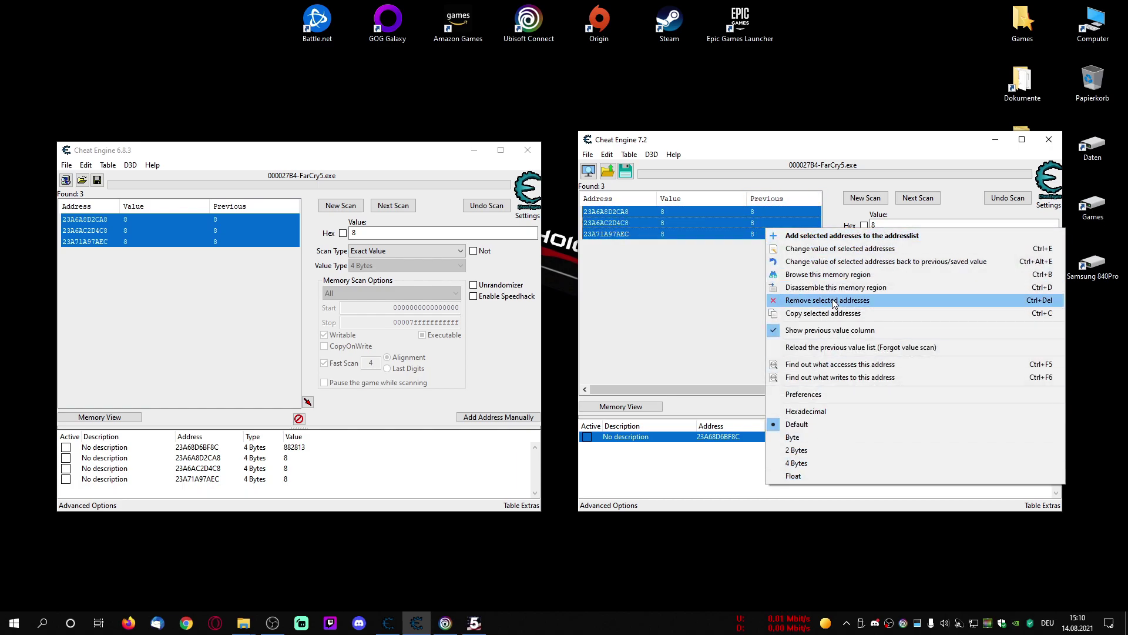
{"action": "left_click", "coordinate": [814, 236]}
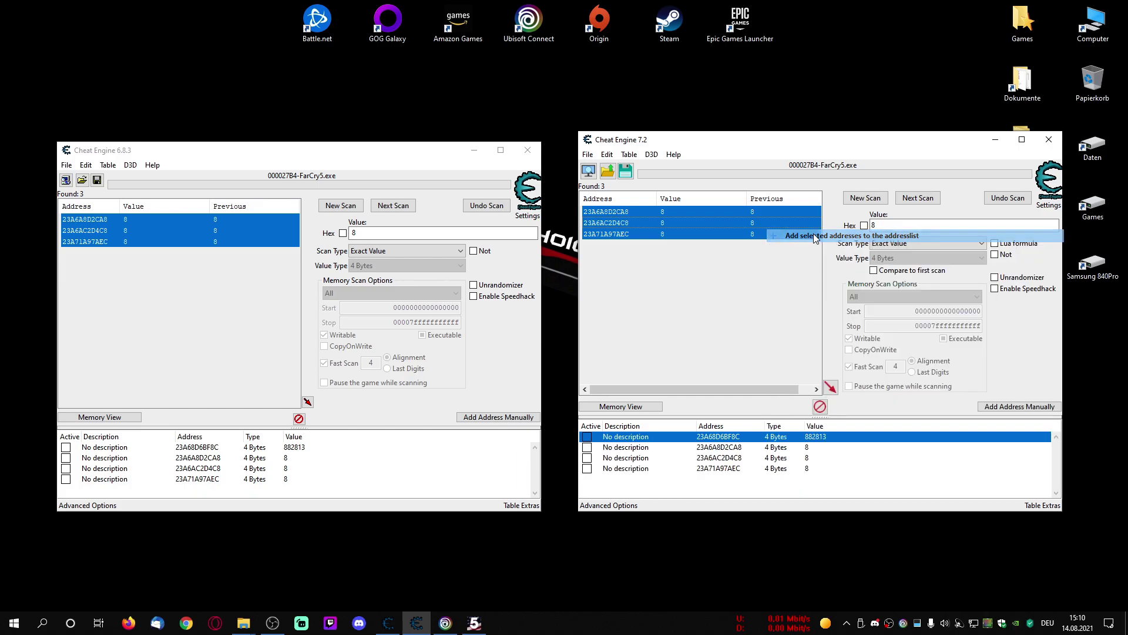
- Set the value of the three newly added addresses in the Cheat Engine 7.2 list to 50
{"action": "left_click", "coordinate": [806, 471], "text": "shift"}
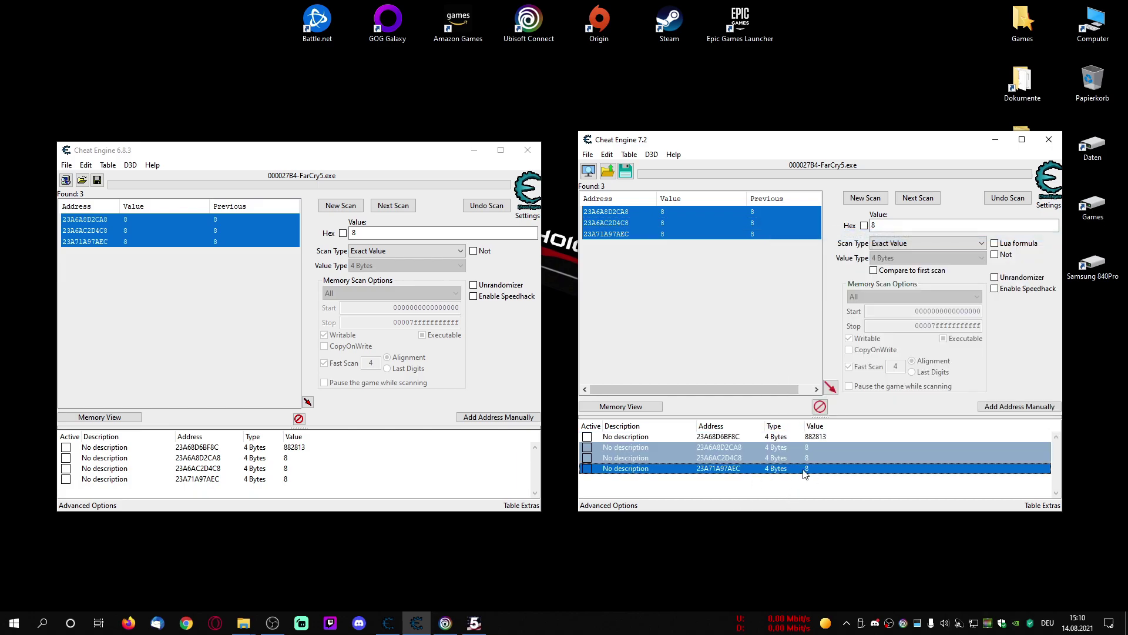
{"action": "right_click", "coordinate": [812, 458]}
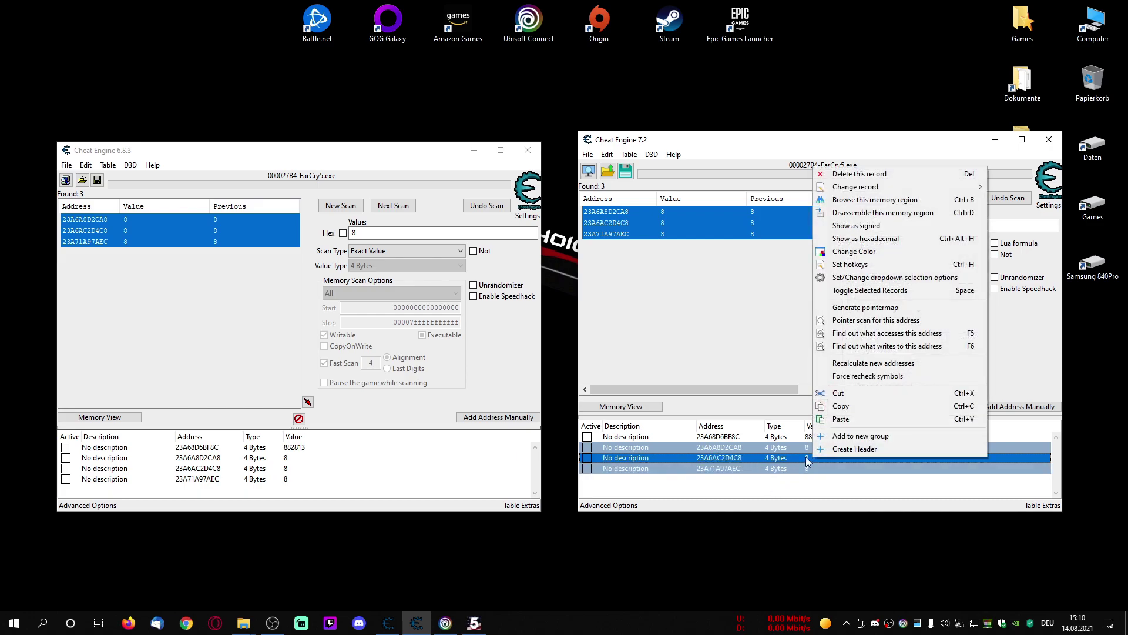
{"action": "mouse_move", "coordinate": [919, 188]}
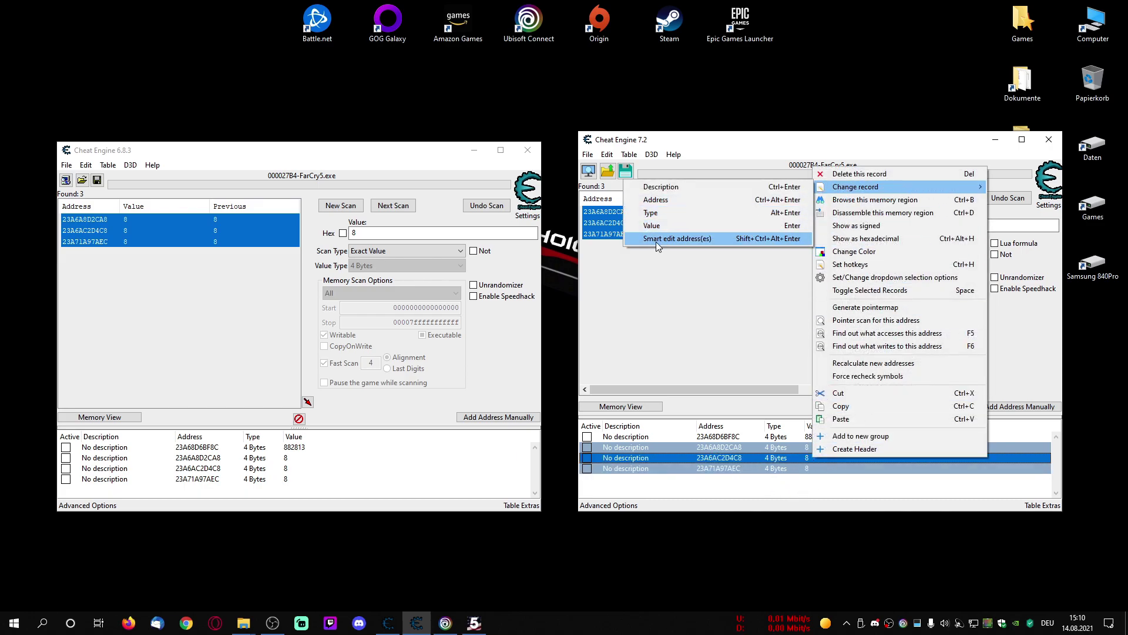
{"action": "left_click", "coordinate": [654, 225]}
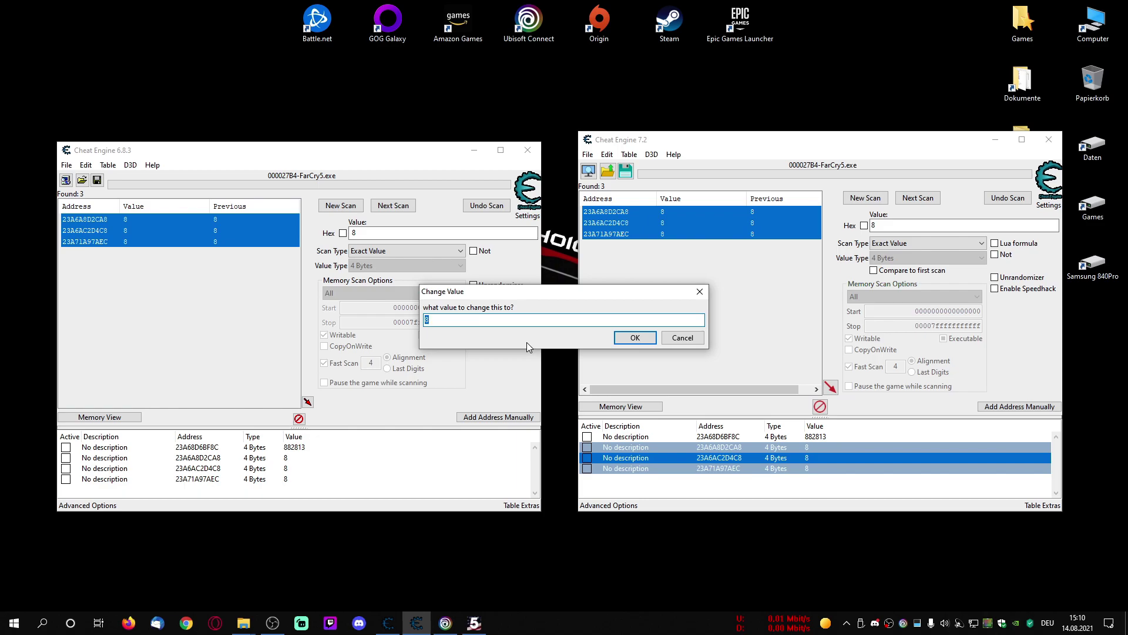
{"action": "type", "text": "50"}
{"action": "left_click", "coordinate": [634, 339]}
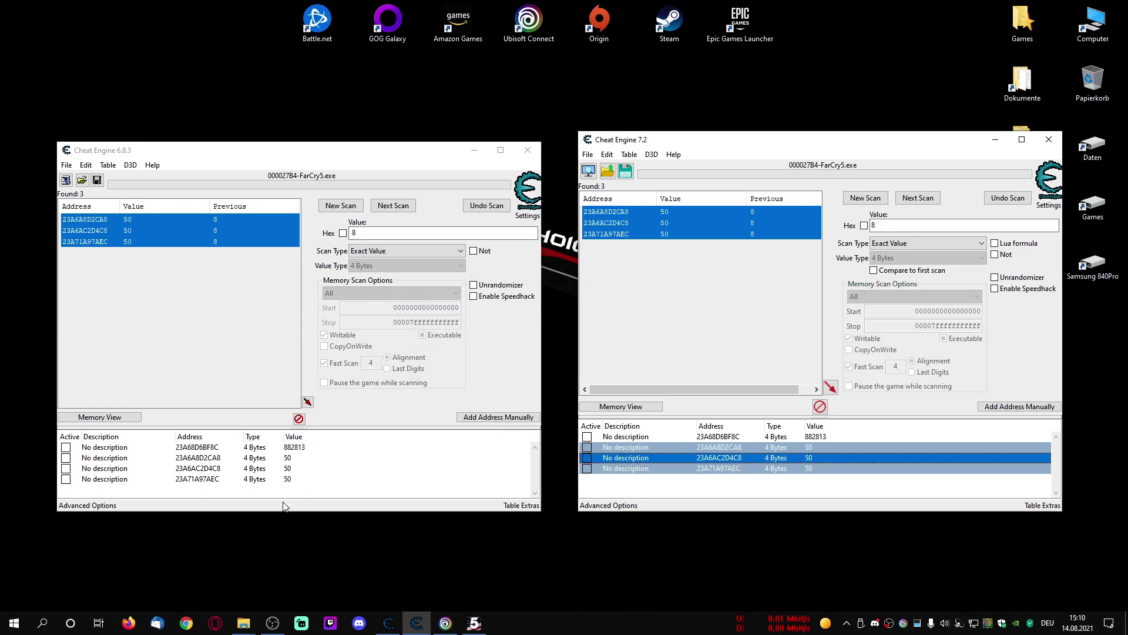
- Check the three perk point entries in the Cheat Engine 6.8.3 list and reposition the 7.2 window
{"action": "left_click", "coordinate": [298, 458]}
{"action": "left_click", "coordinate": [297, 468]}
{"action": "left_click", "coordinate": [296, 479]}
{"action": "left_click", "coordinate": [295, 458]}
{"action": "left_click_drag", "start_coordinate": [641, 145], "coordinate": [644, 139]}
{"action": "left_click", "coordinate": [788, 486]}
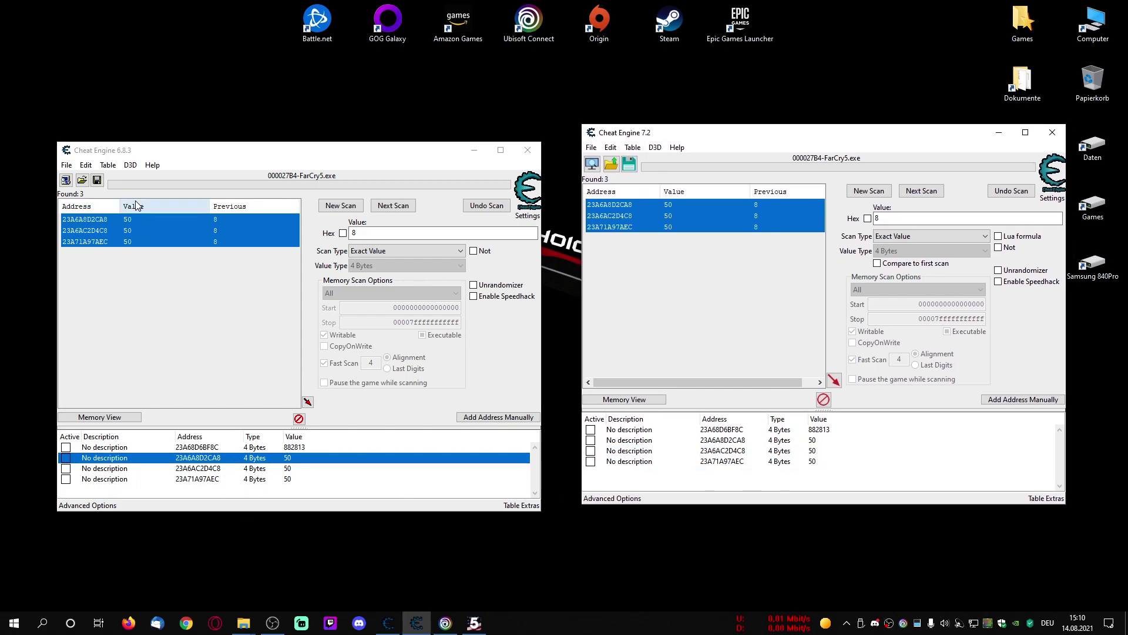
- Switch to Far Cry 5, reopen the perks screen to check the available points, and return to the game
{"action": "left_click", "coordinate": [474, 623]}
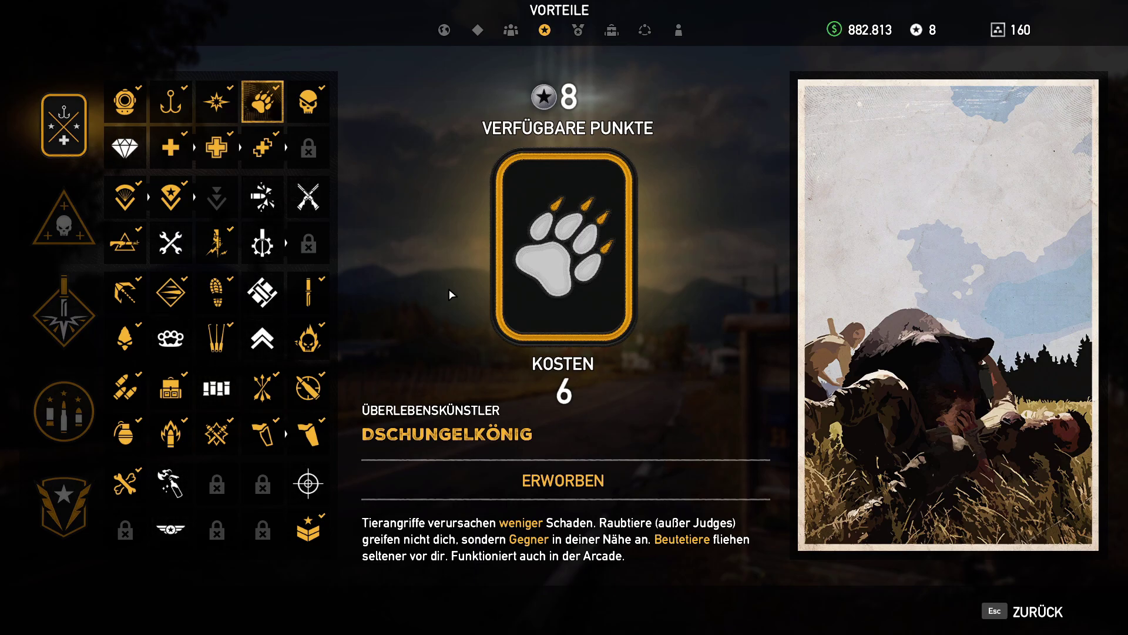
{"action": "key", "text": "Escape"}
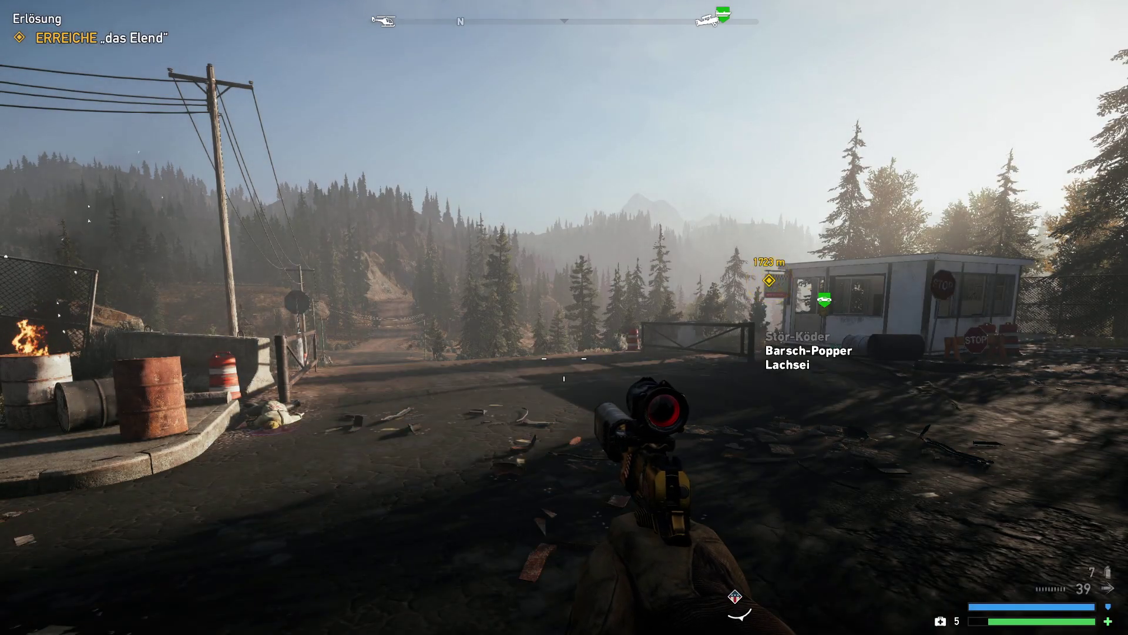
{"action": "key", "text": "Escape"}
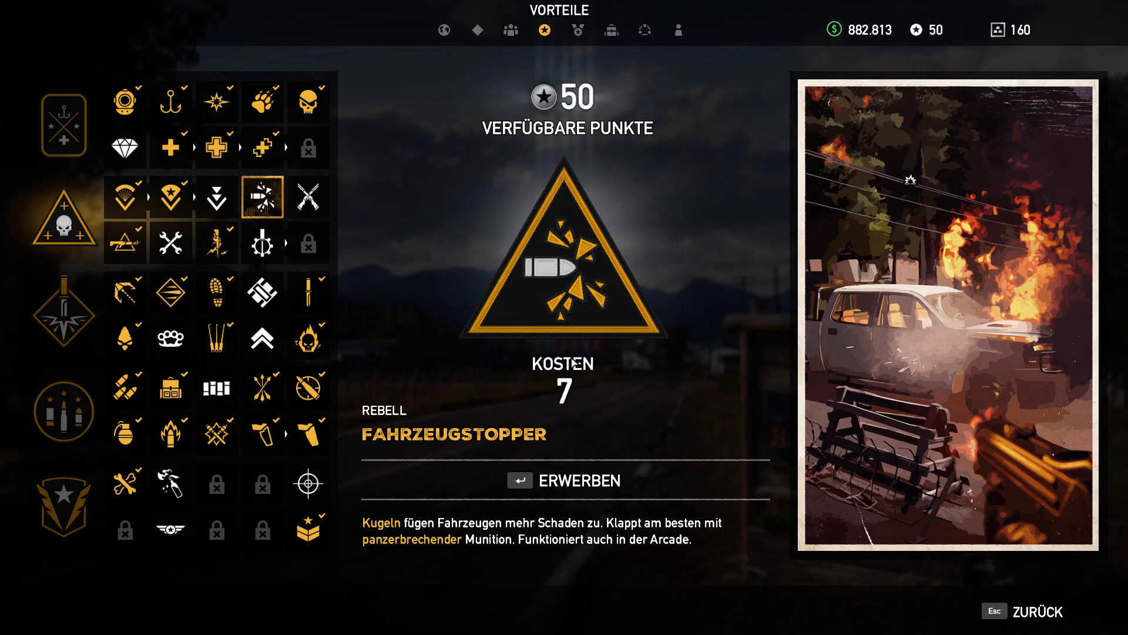
{"action": "key", "text": "Escape"}
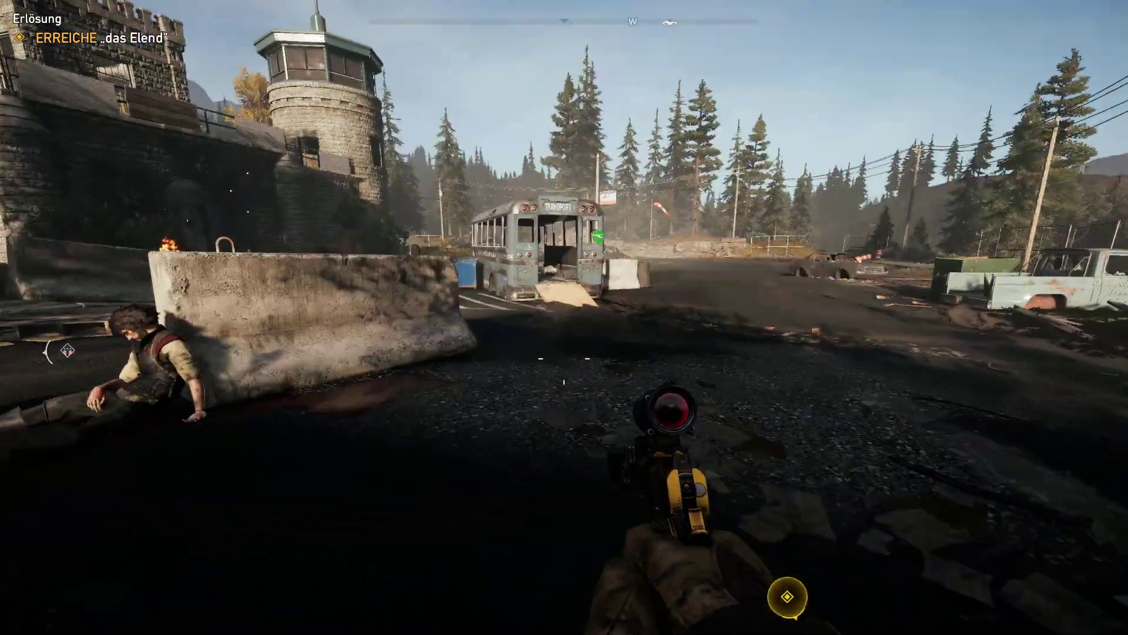
{"action": "key", "text": "w"}
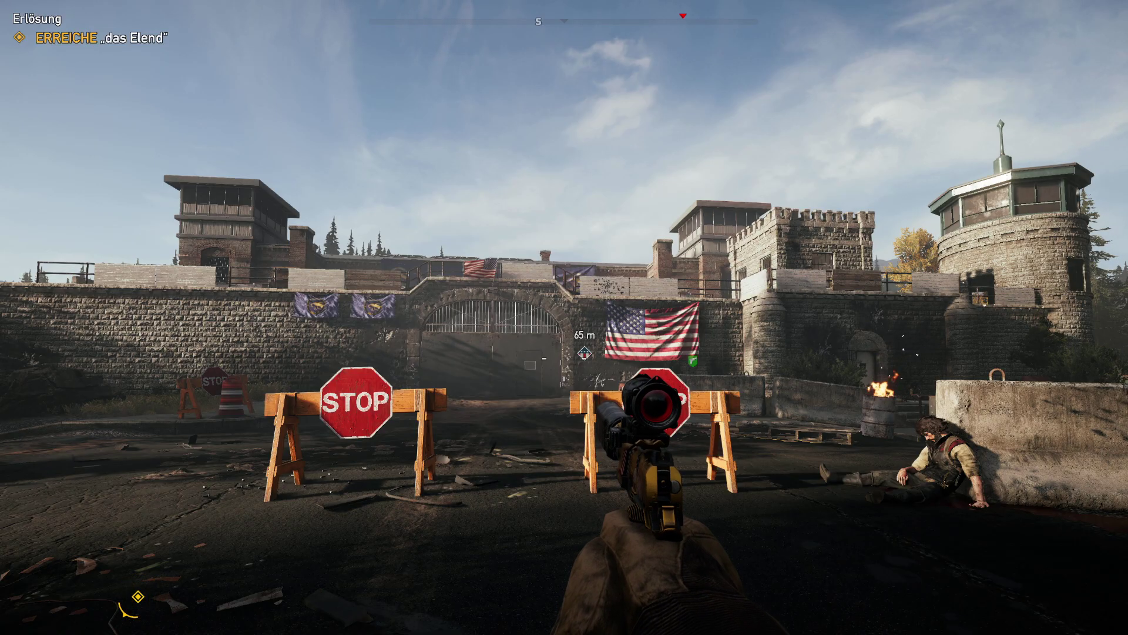
{"action": "key", "text": "shift+w"}
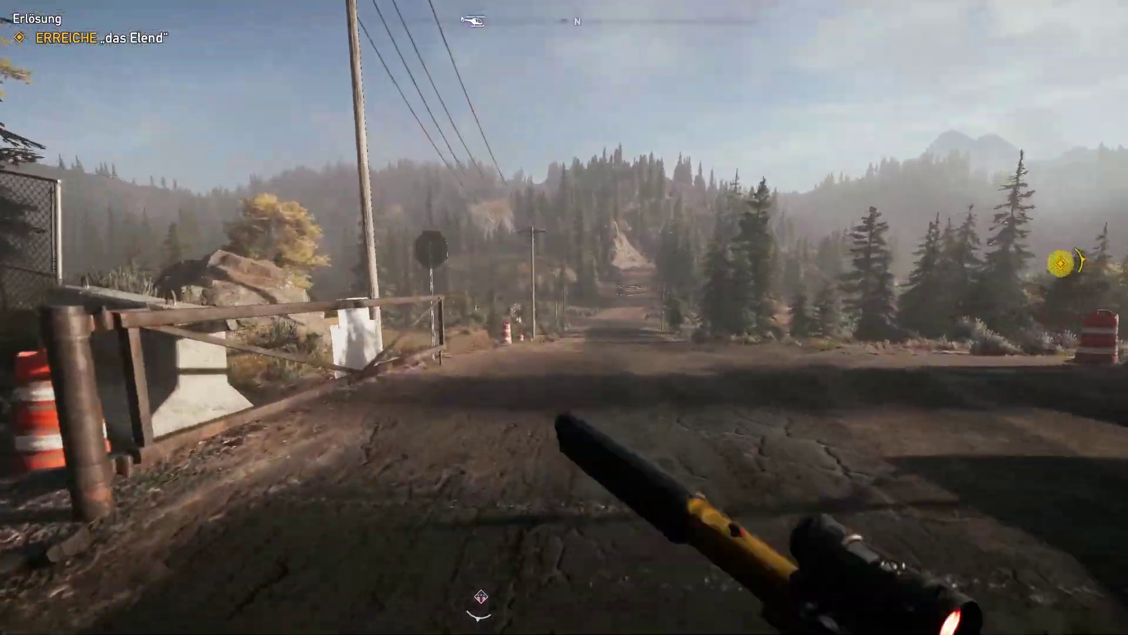
{"action": "key", "text": "w"}
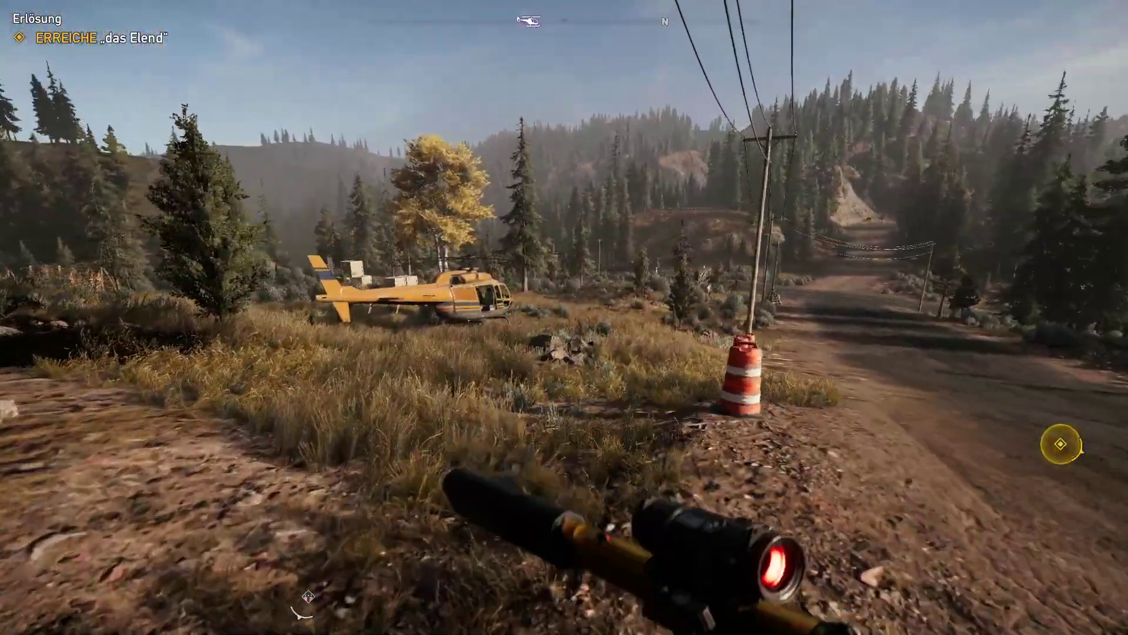
{"action": "key", "text": "w"}
{"action": "key", "text": "w"}
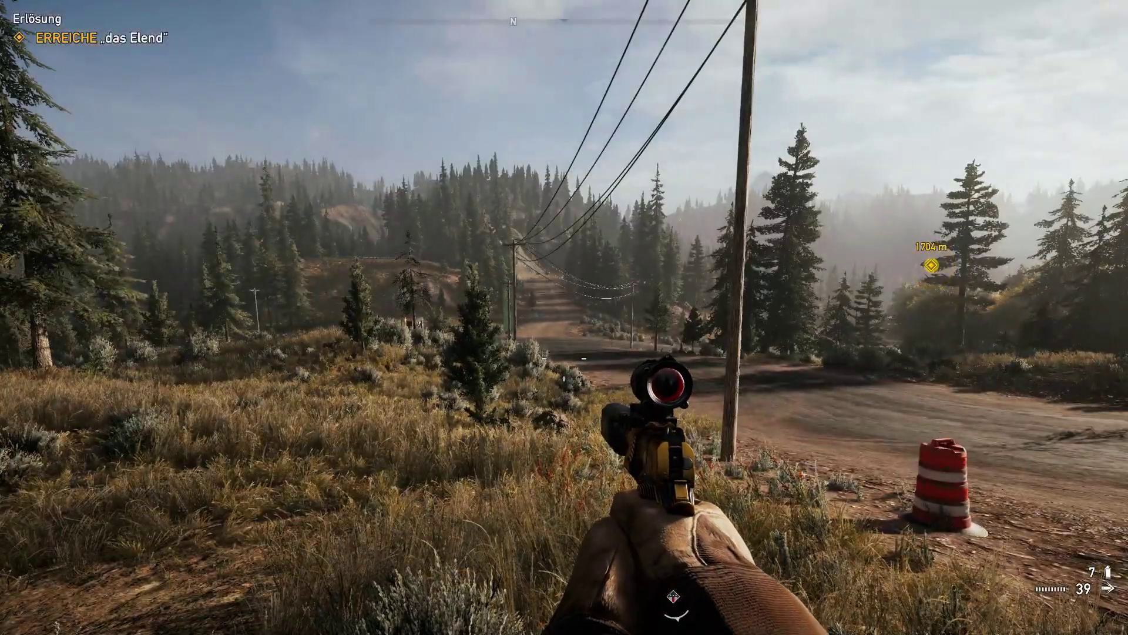
- Open the perks screen again and examine the Saboteur and Fahrzeugstopper perks in the Rebell category
{"action": "key", "text": "k"}
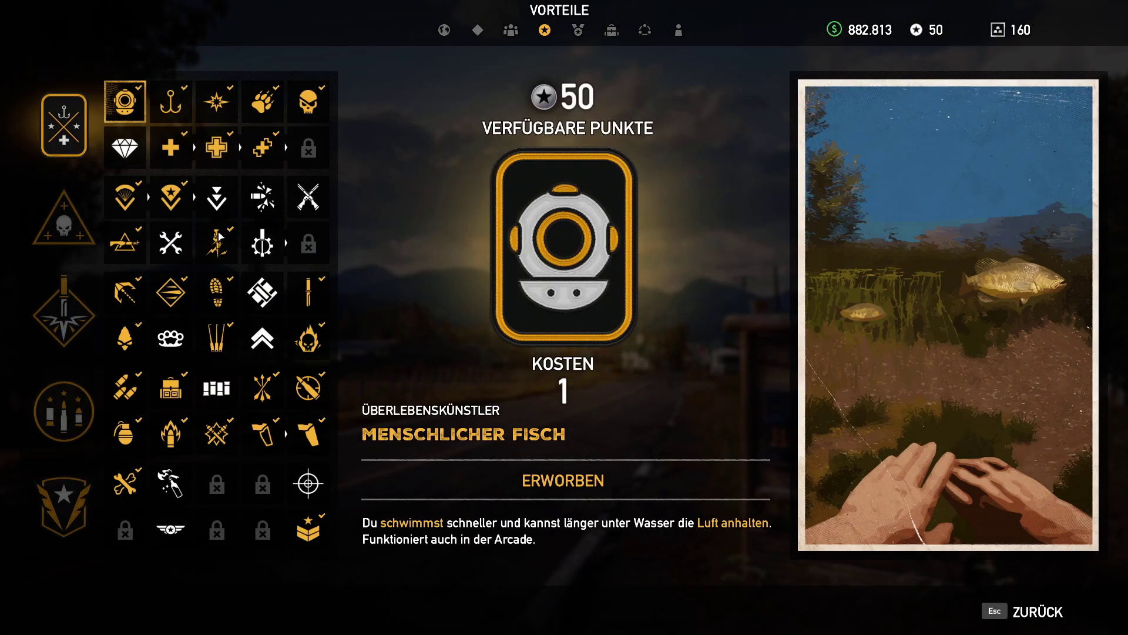
{"action": "mouse_move", "coordinate": [260, 264]}
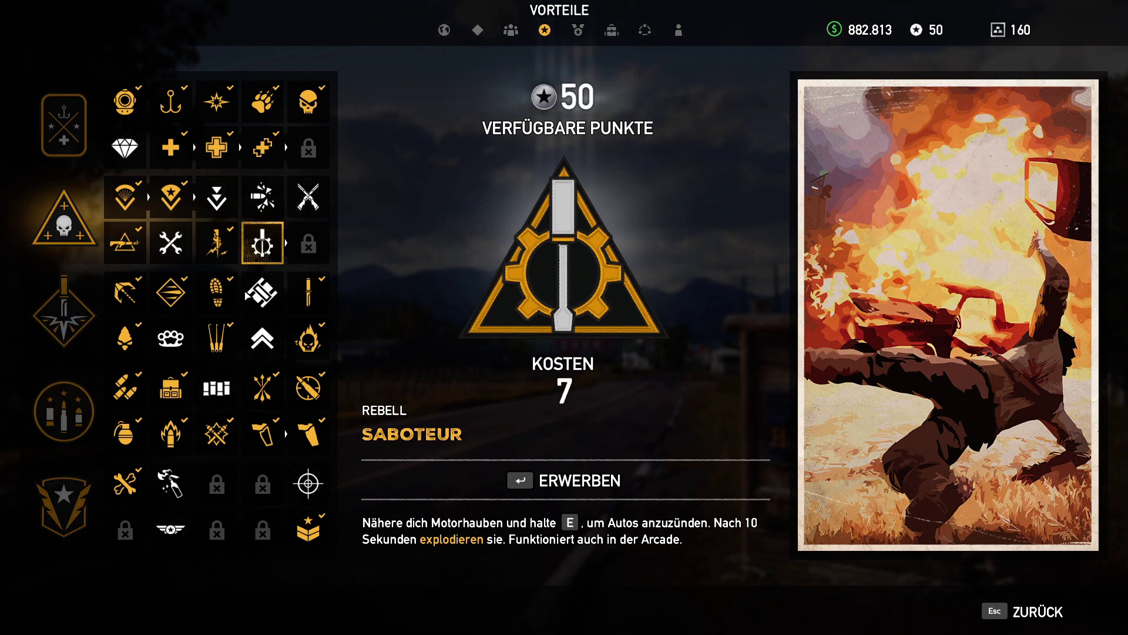
{"action": "mouse_move", "coordinate": [262, 200]}
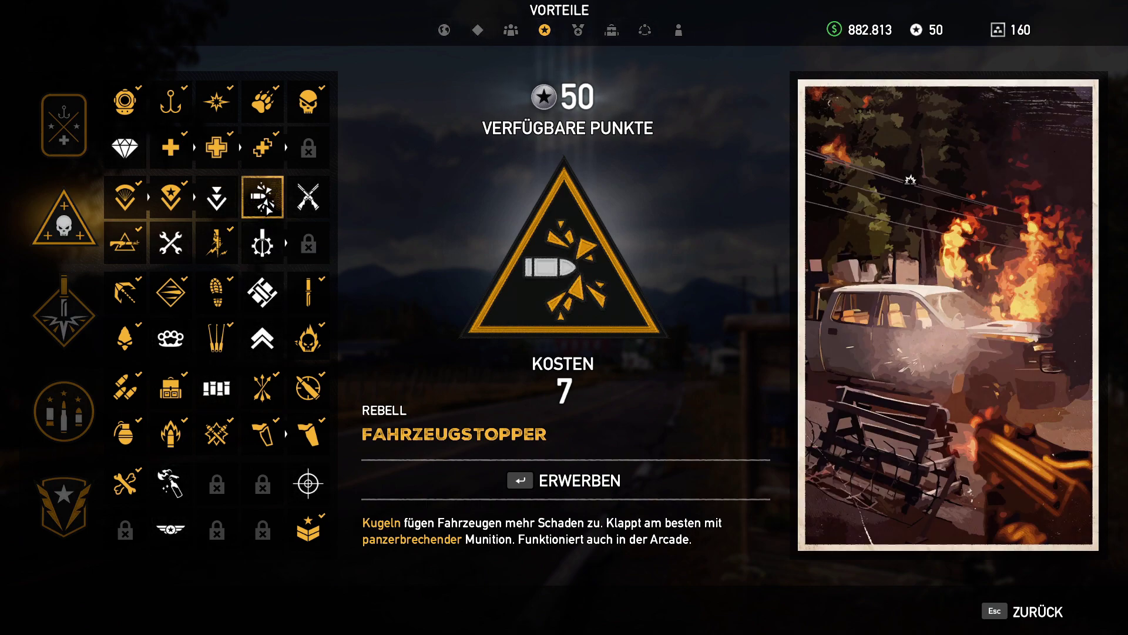
- Leave the perks screen and the pause menu, and walk around the area outside the prison
{"action": "key", "text": "Escape"}
{"action": "key", "text": "Escape"}
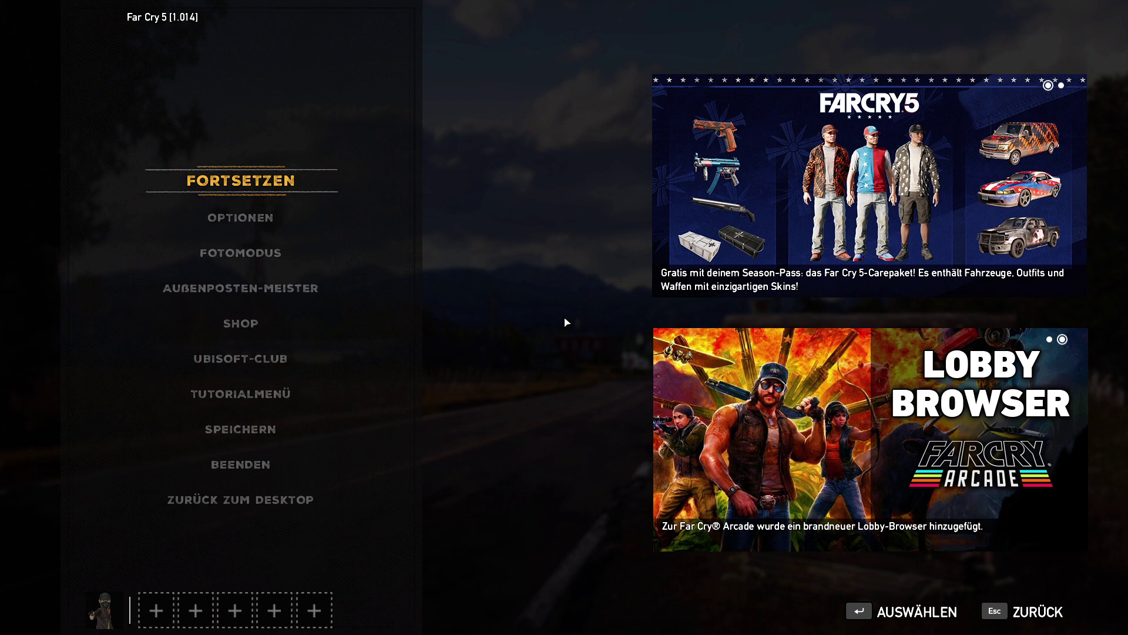
{"action": "key", "text": "Escape"}
{"action": "key", "text": "w"}
{"action": "key", "text": "w"}
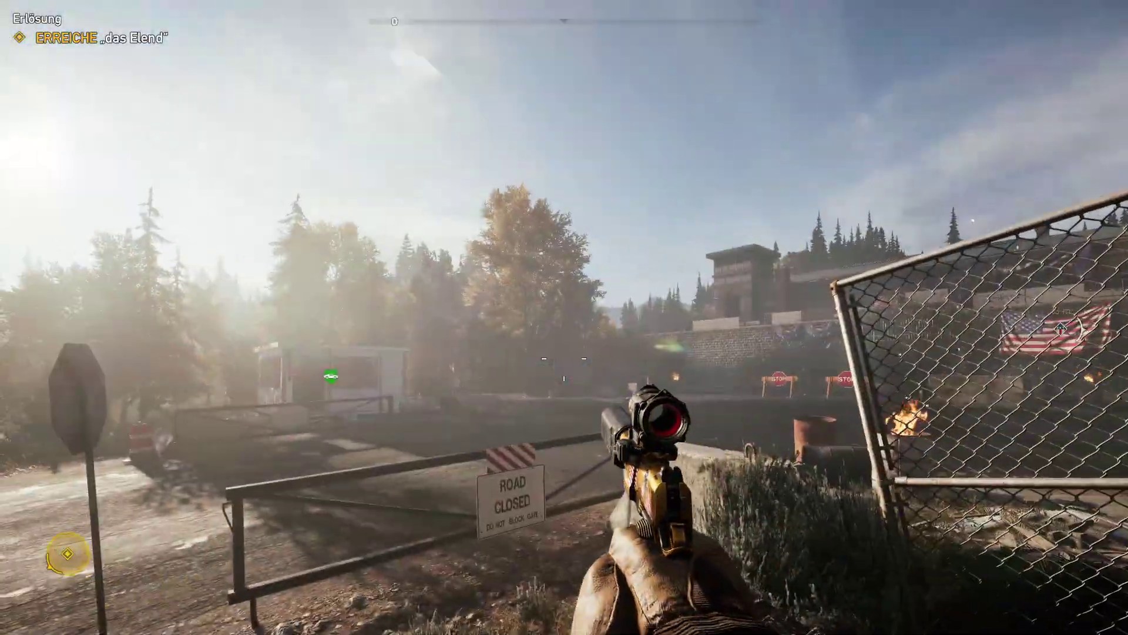
{"action": "key", "text": "w"}
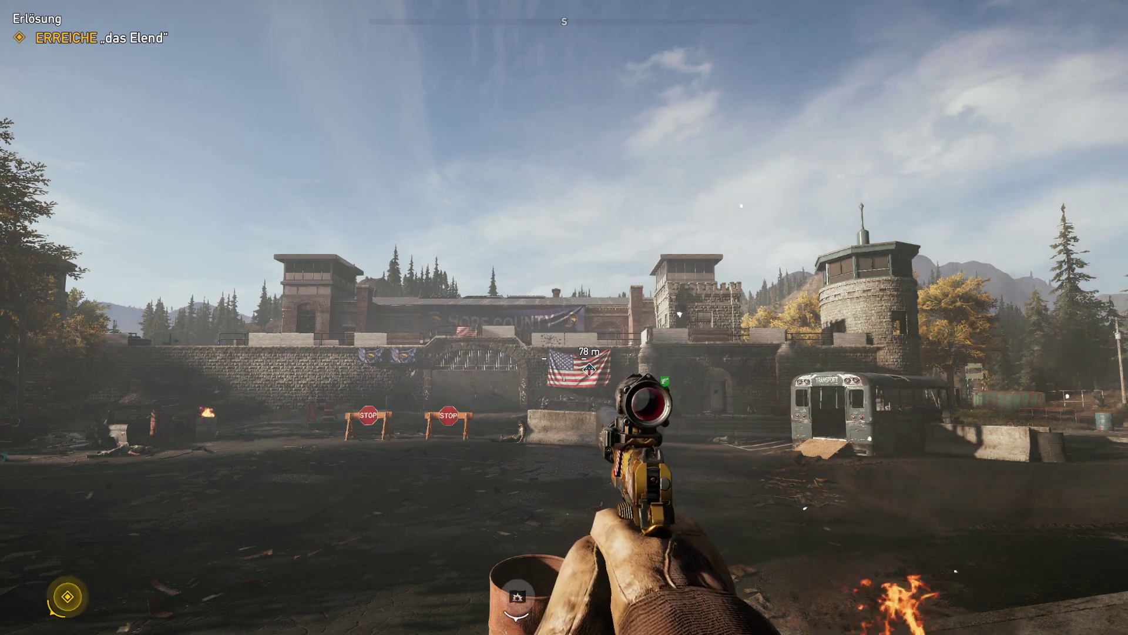
- Cycle through the carried weapons to the scoped sniper rifle, run toward the prison gate, and aim through the scope
{"action": "mouse_move", "coordinate": [564, 317]}
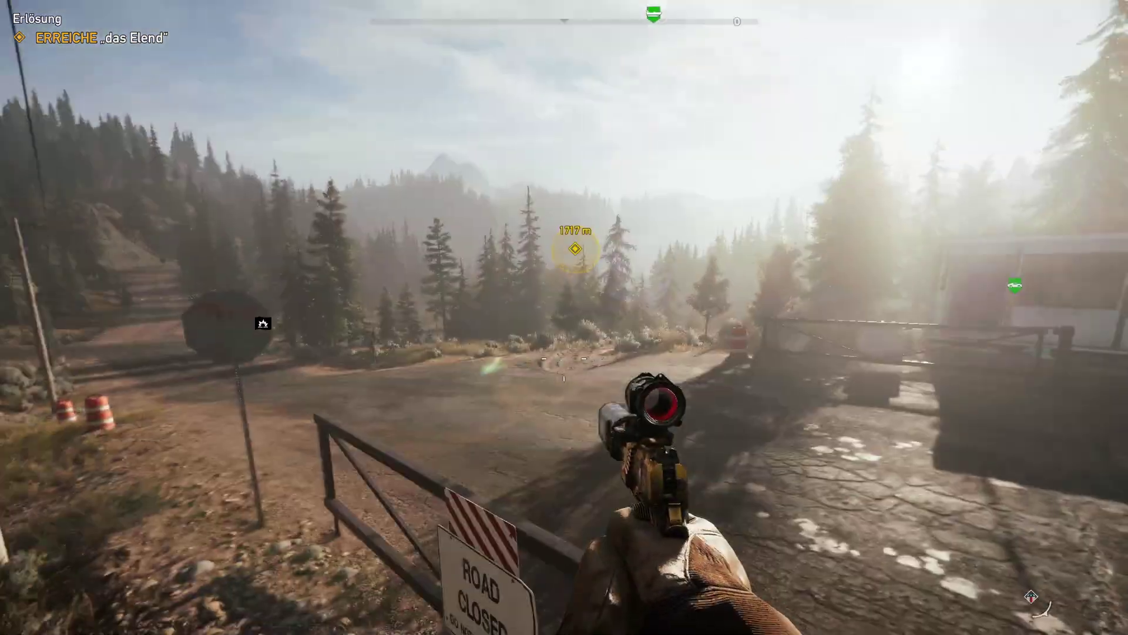
{"action": "scroll", "coordinate": [564, 318], "scroll_direction": "down", "scroll_amount": 1}
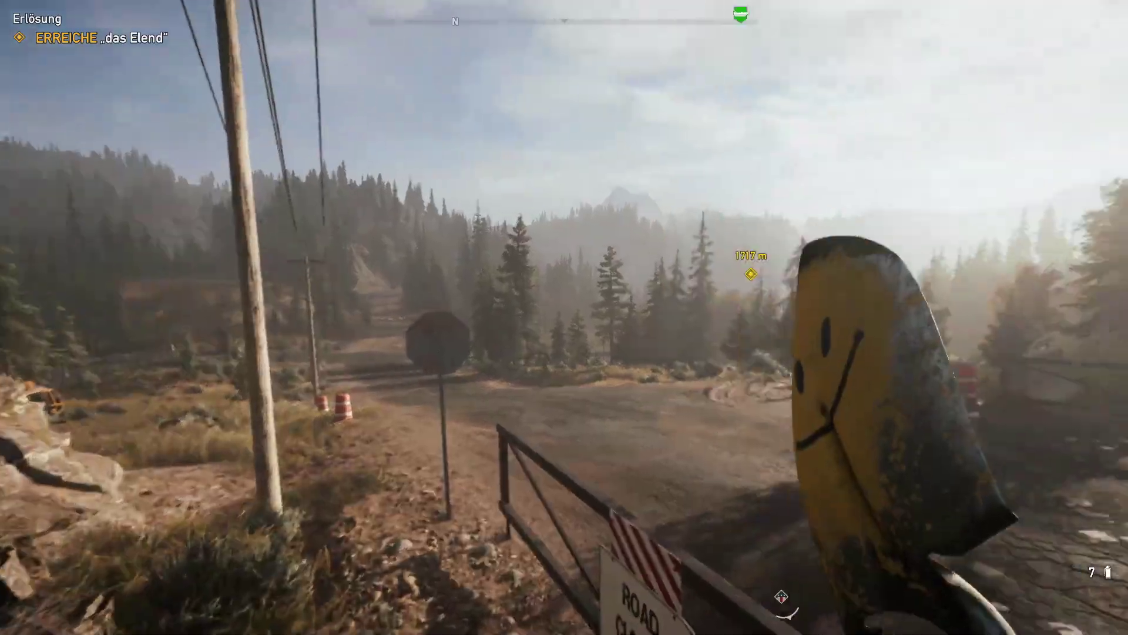
{"action": "scroll", "coordinate": [564, 318], "scroll_direction": "up", "scroll_amount": 1}
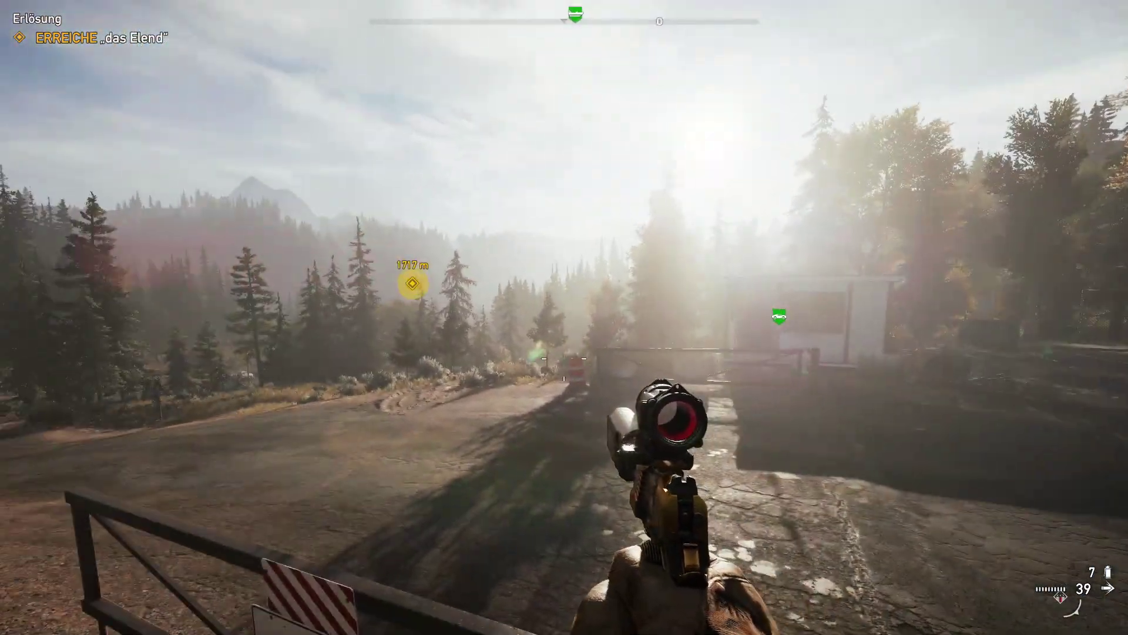
{"action": "scroll", "coordinate": [564, 317], "scroll_direction": "down", "scroll_amount": 1}
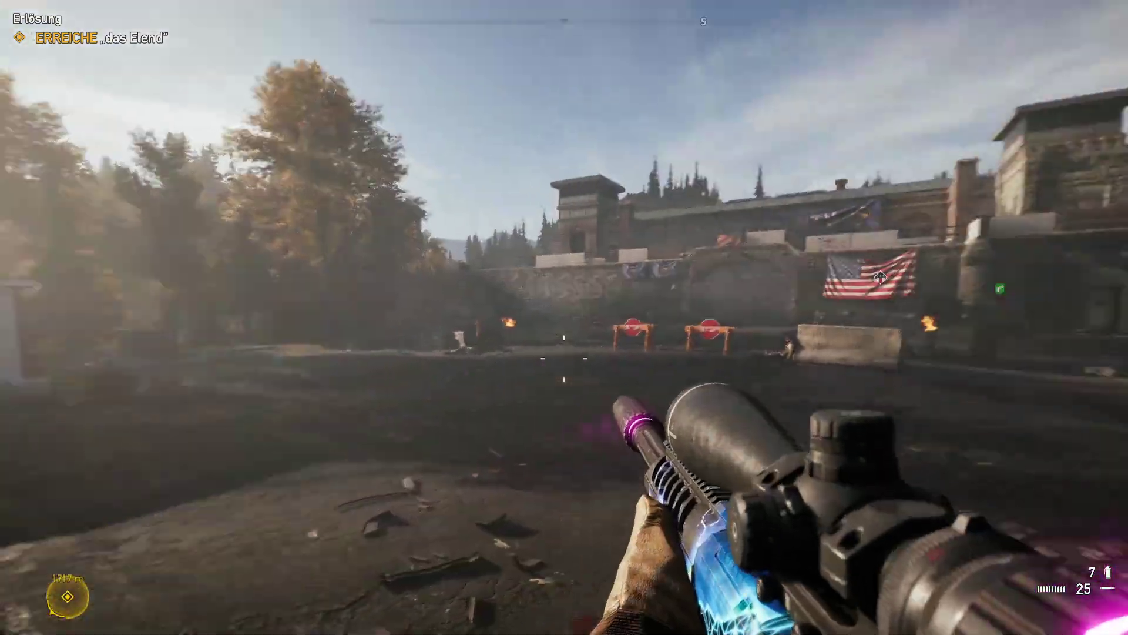
{"action": "key", "text": "w"}
{"action": "key", "text": "shift"}
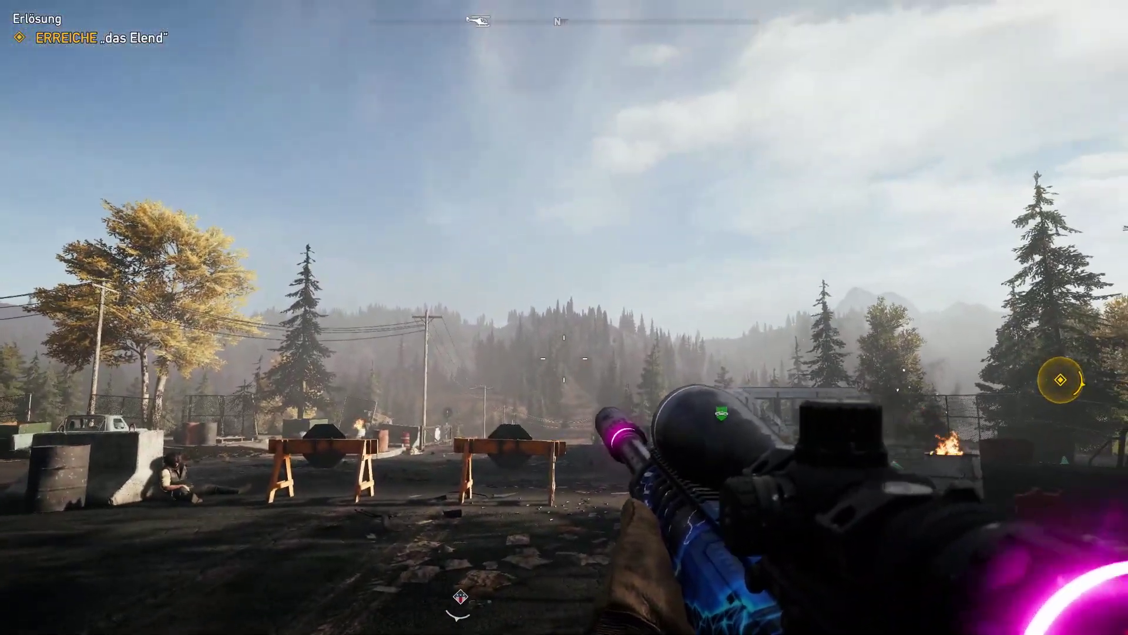
{"action": "right_click", "coordinate": [564, 317]}
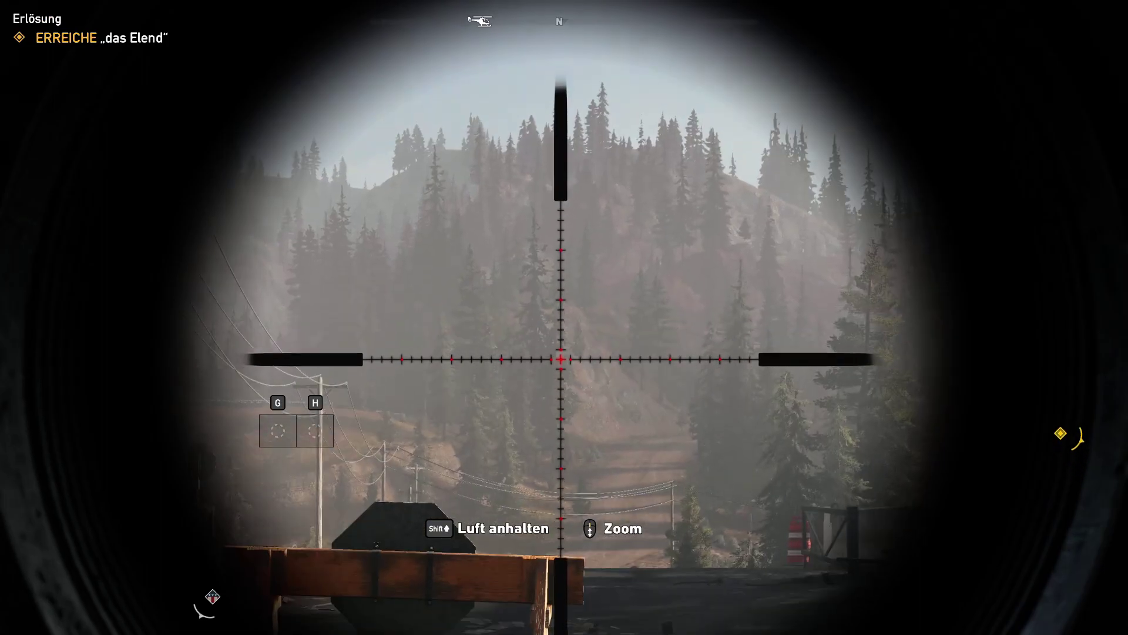
{"action": "right_click", "coordinate": [565, 318]}
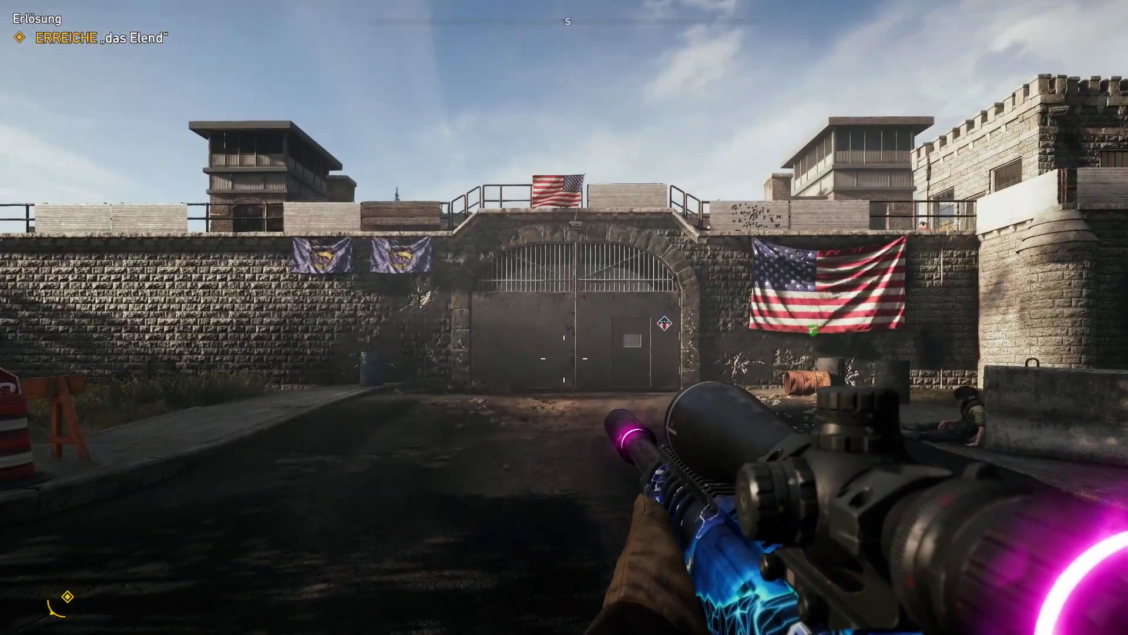
- Reopen the perks screen to check the available points, and return to the game
{"action": "key", "text": "k"}
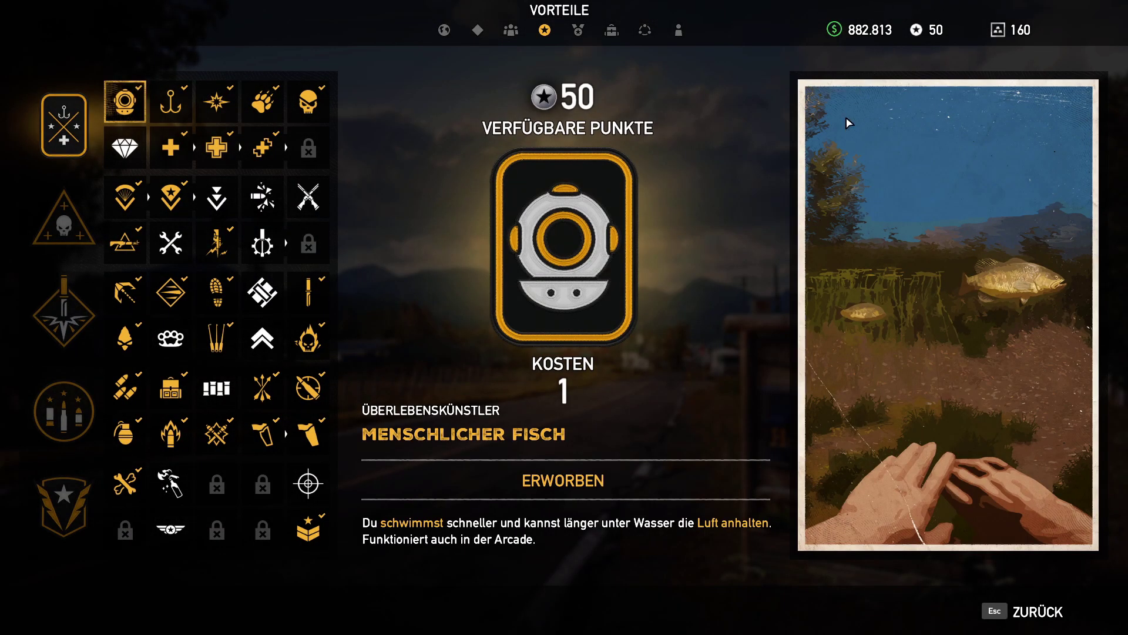
{"action": "key", "text": "Escape"}
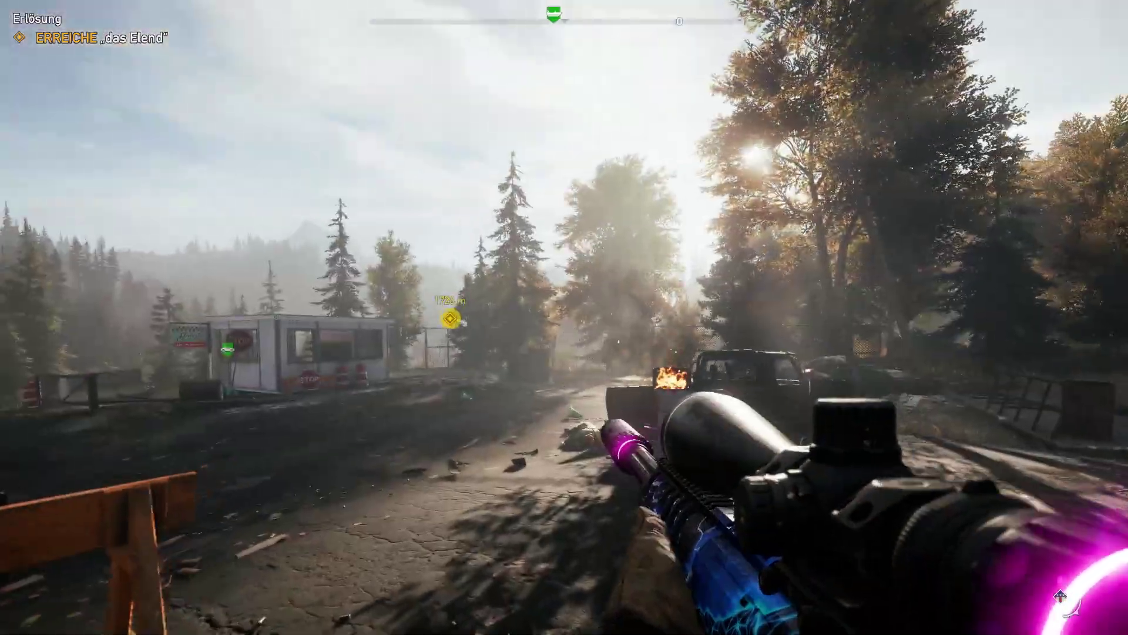
{"action": "key", "text": "w"}
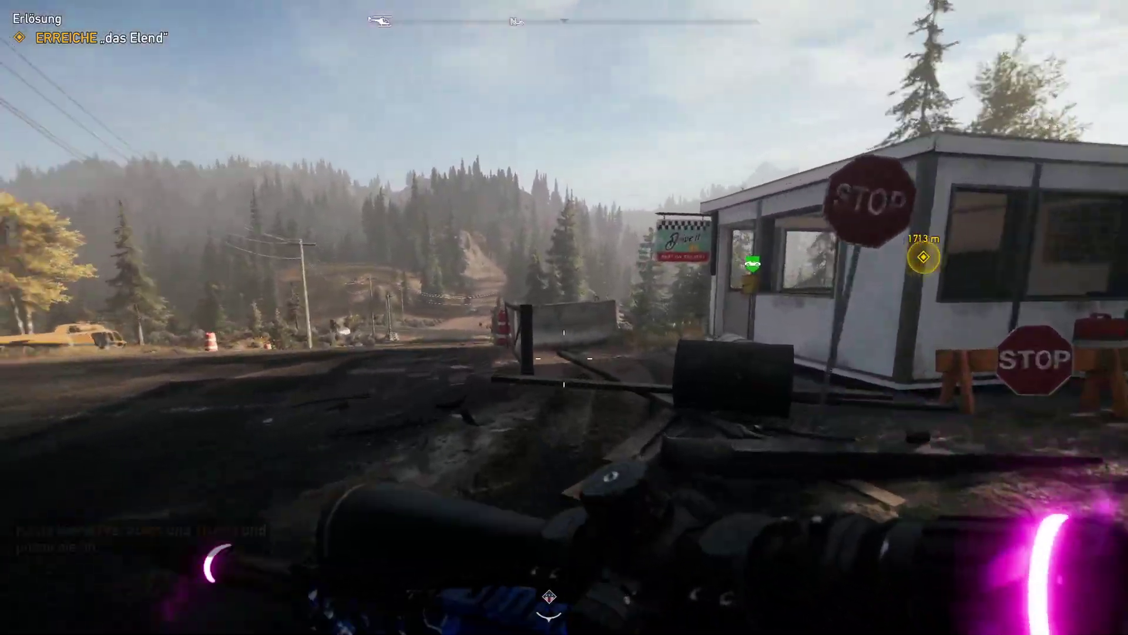
- Equip the SBS shotgun from the weapon wheel and walk back toward the prison wall
{"action": "key", "text": "p"}
{"action": "key", "text": "Escape"}
{"action": "key", "text": "Tab"}
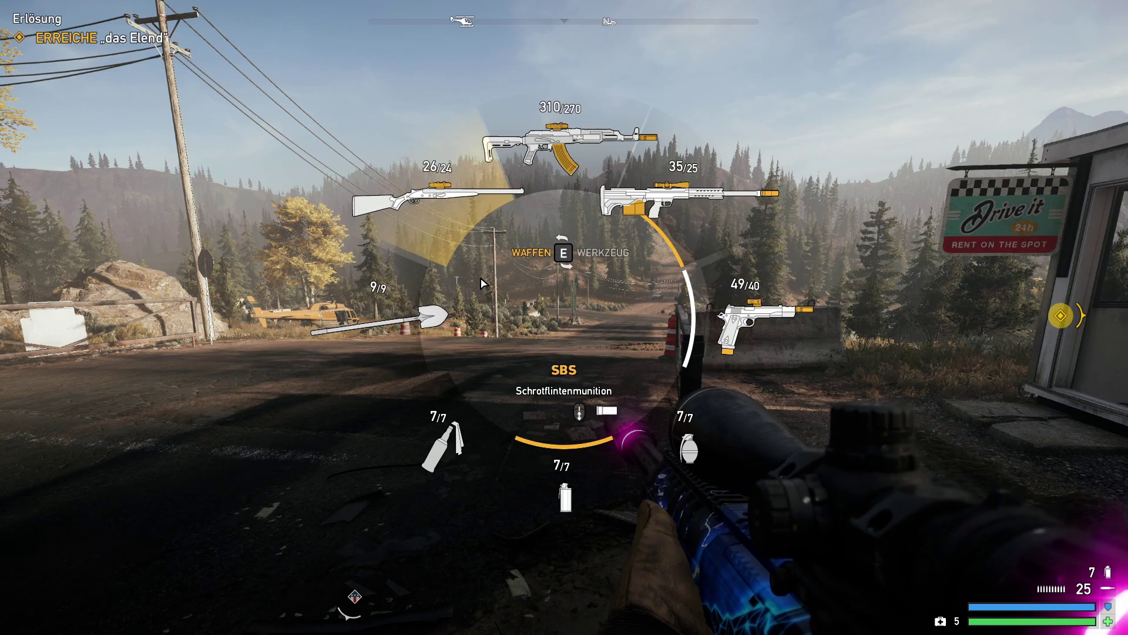
{"action": "key", "text": "Tab"}
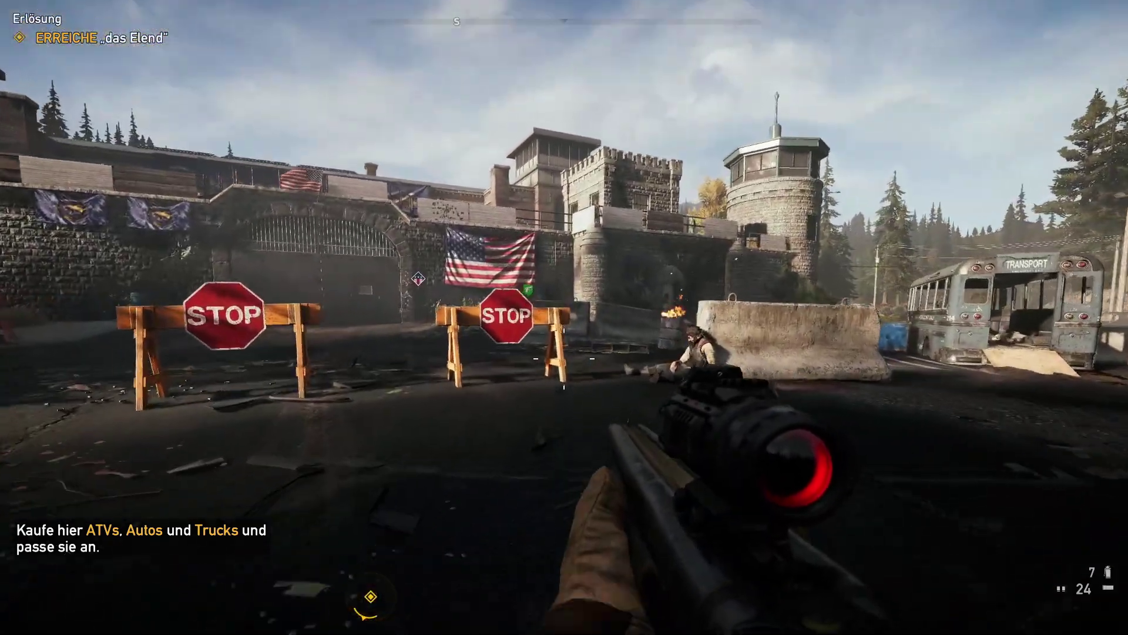
{"action": "key", "text": "w"}
{"action": "key", "text": "w"}
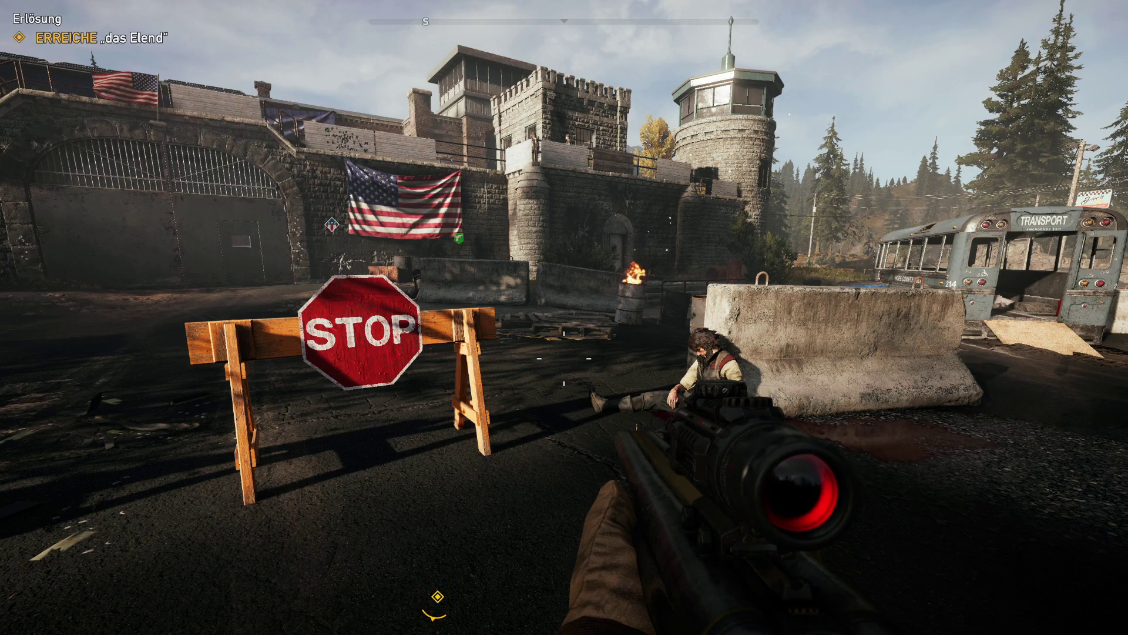
{"action": "key", "text": "w"}
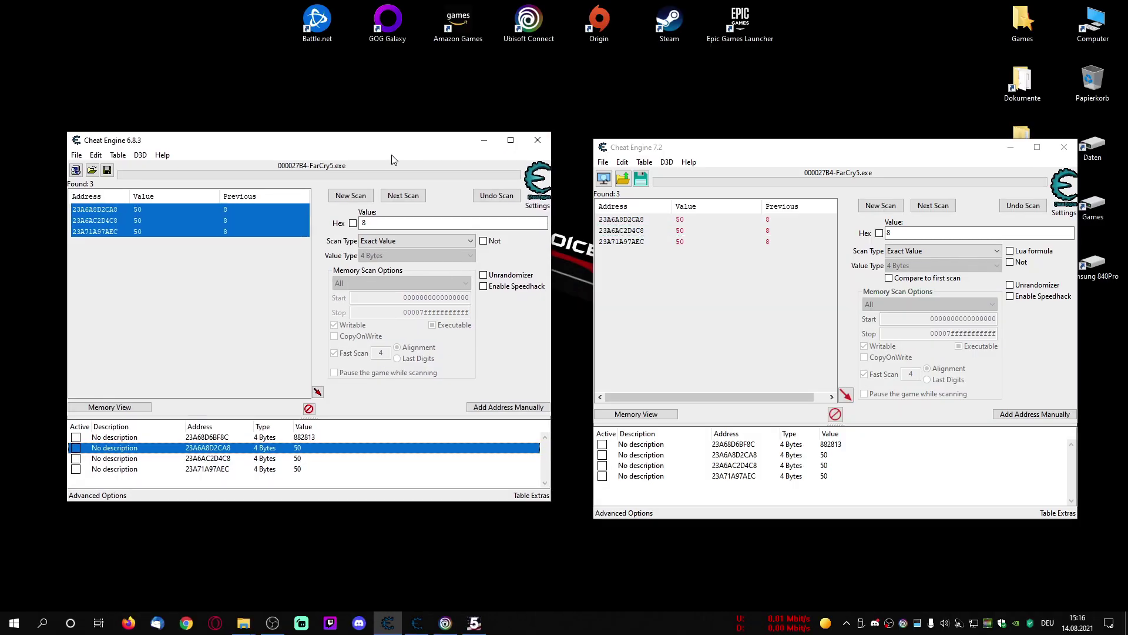
- Switch to Cheat Engine, deselect the found addresses in version 6.8.3, and line up the 7.2 window beside it
{"action": "left_click", "coordinate": [214, 259]}
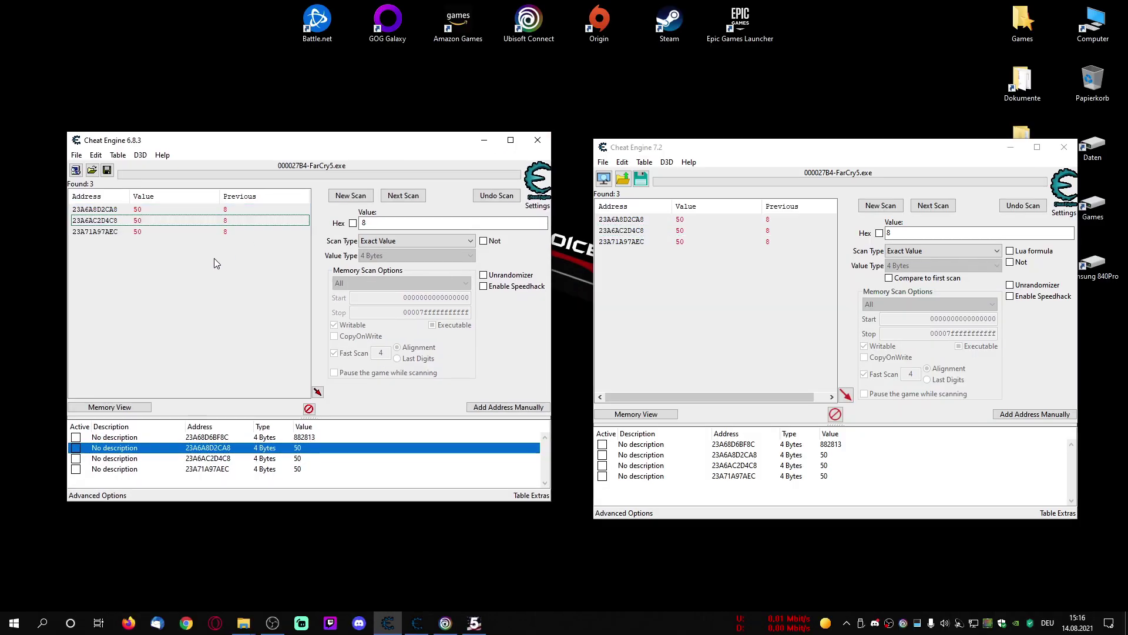
{"action": "left_click_drag", "start_coordinate": [673, 150], "coordinate": [670, 146]}
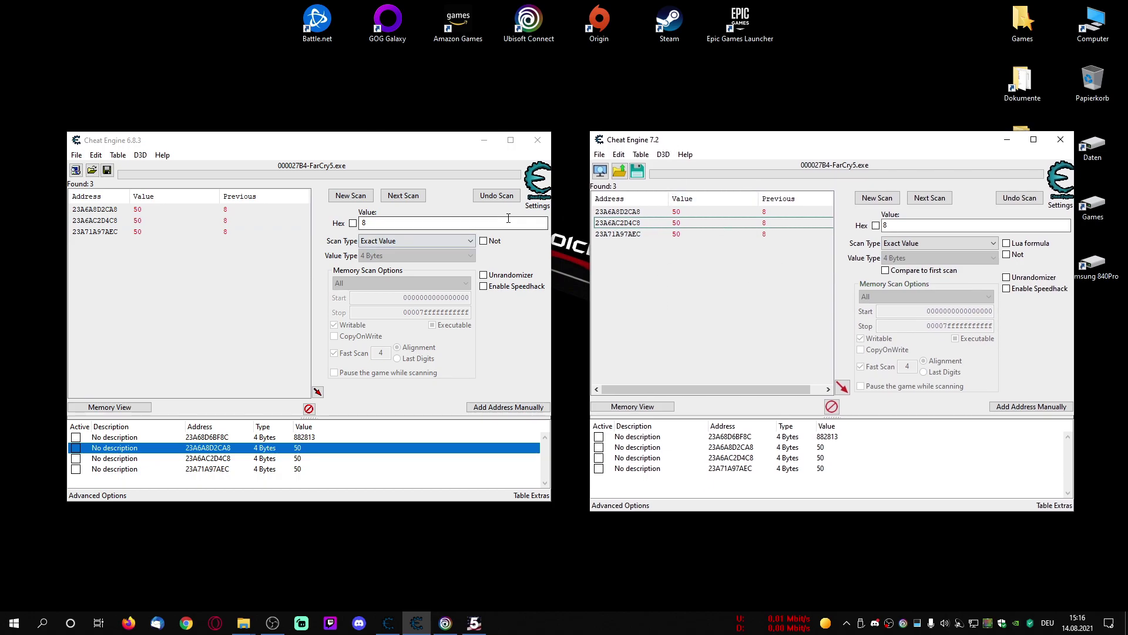
{"action": "left_click", "coordinate": [846, 623]}
{"action": "left_click", "coordinate": [921, 594]}
{"action": "key", "text": "super+e"}
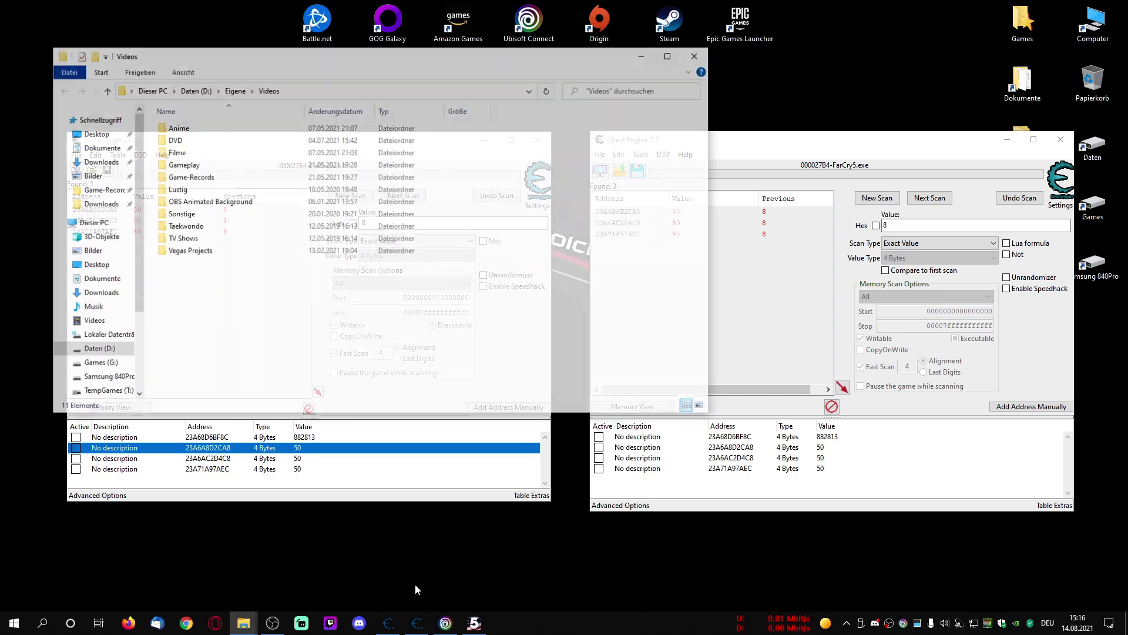
{"action": "left_click", "coordinate": [700, 59]}
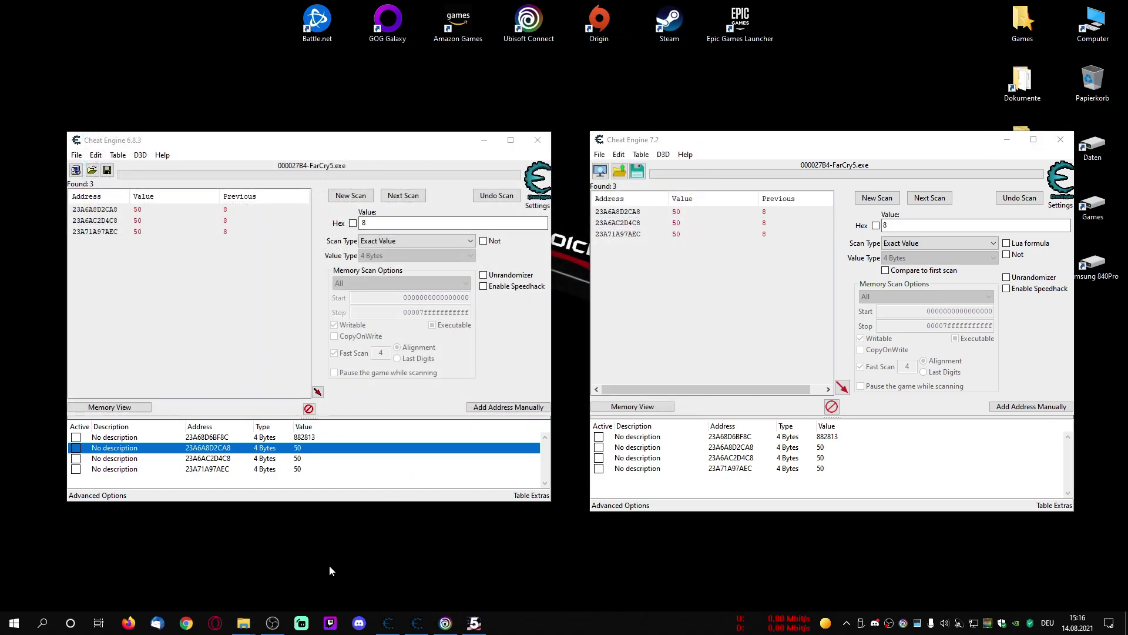